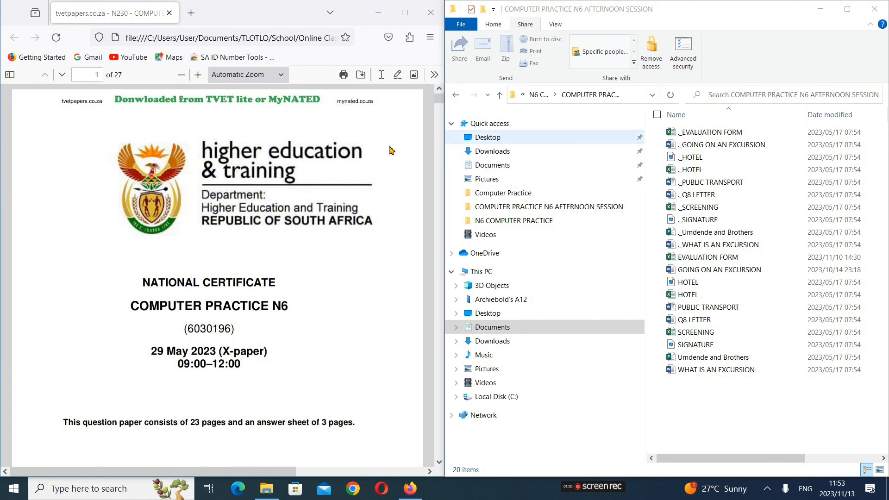
Look through the Computer Practice N6 question paper as far as the Question 9A instructions on page 19
scroll(244, 280, down, 10)
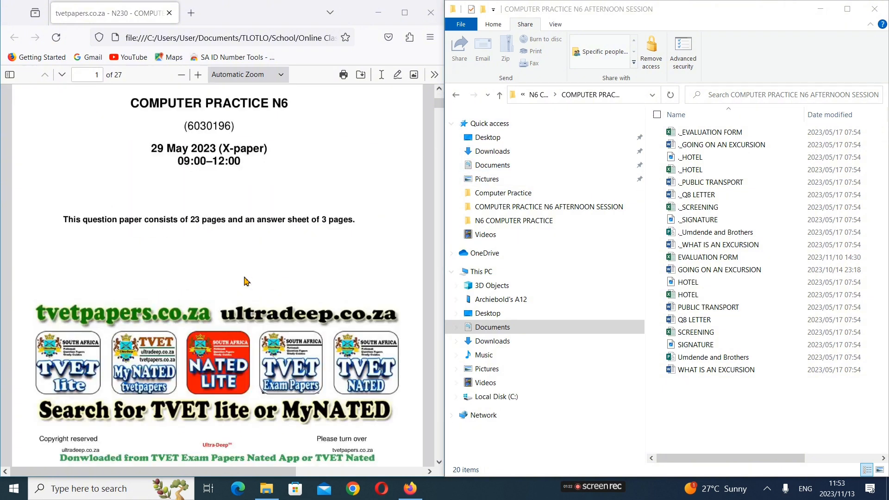
scroll(246, 282, up, 6)
scroll(246, 281, down, 10)
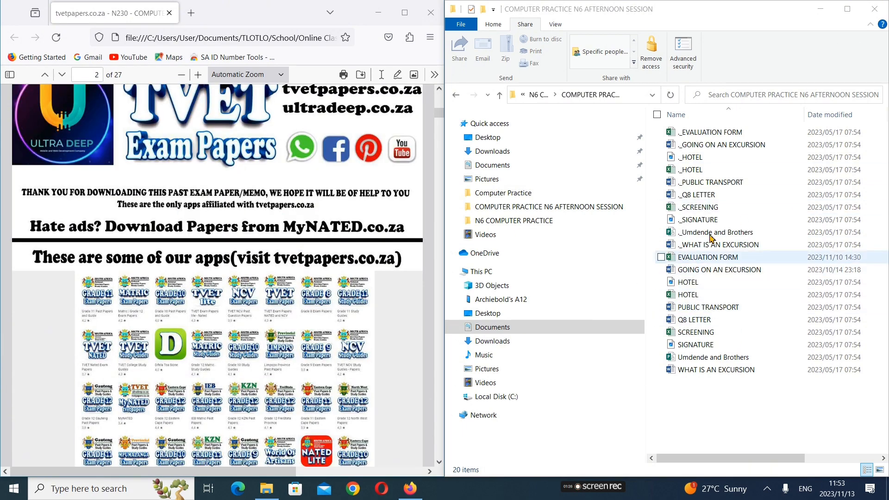
scroll(388, 165, up, 10)
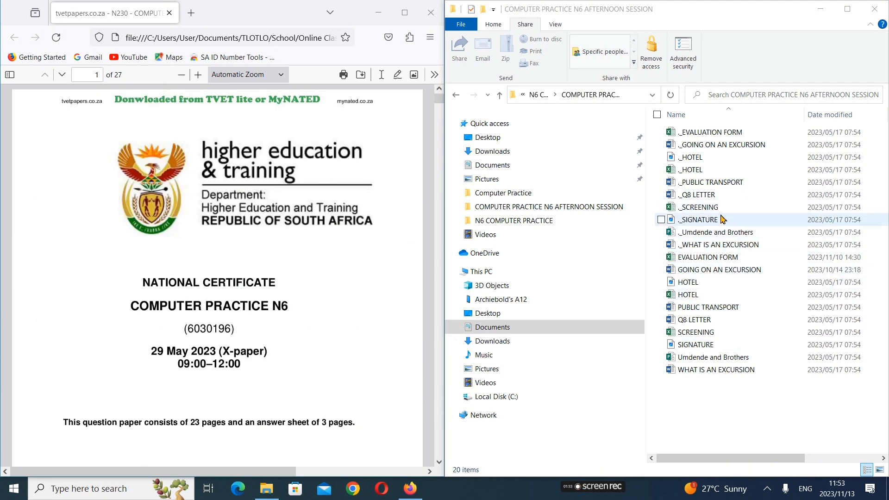
click(709, 400)
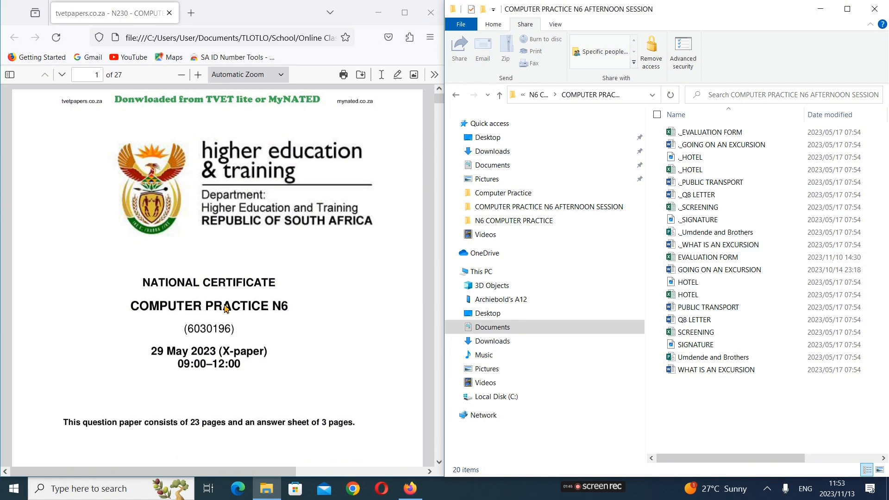
scroll(225, 308, down, 20)
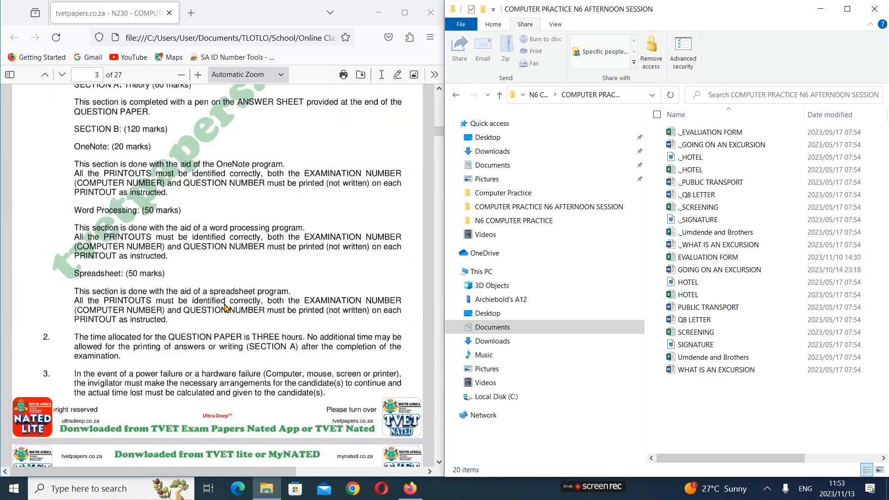
scroll(226, 308, down, 20)
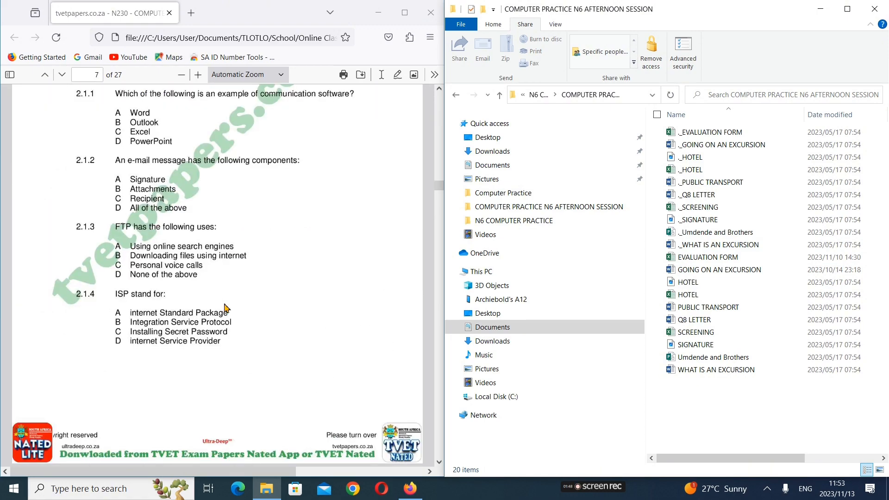
scroll(225, 309, down, 20)
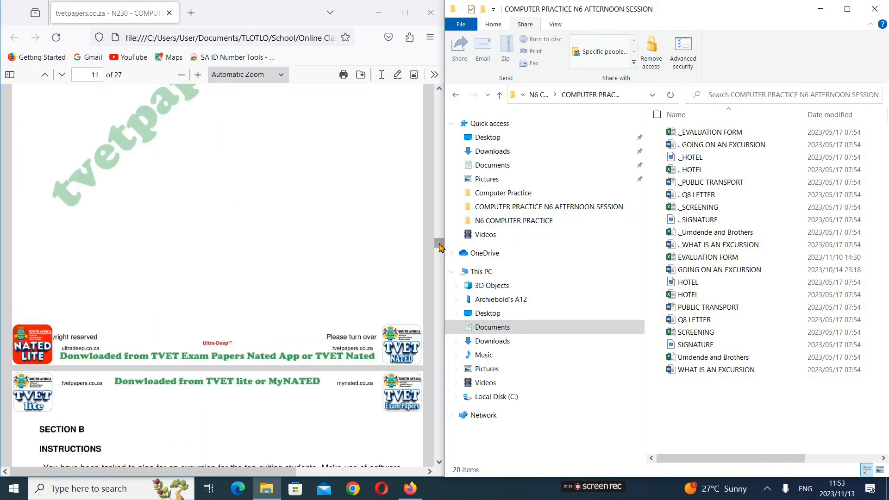
drag(440, 248, 439, 352)
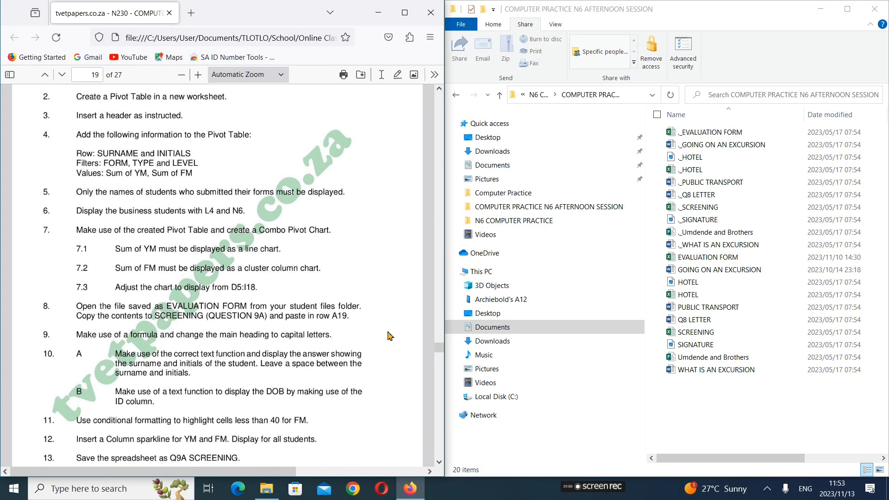
scroll(286, 298, up, 1)
scroll(286, 298, up, 2)
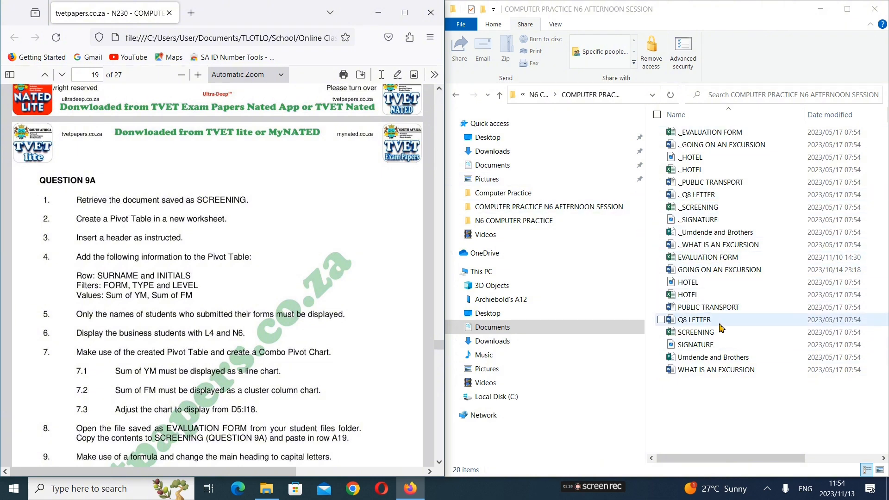
Open the SCREENING workbook, dismiss the activation wizard, and arrange the workbook beside a narrowed question paper window
double_click(702, 334)
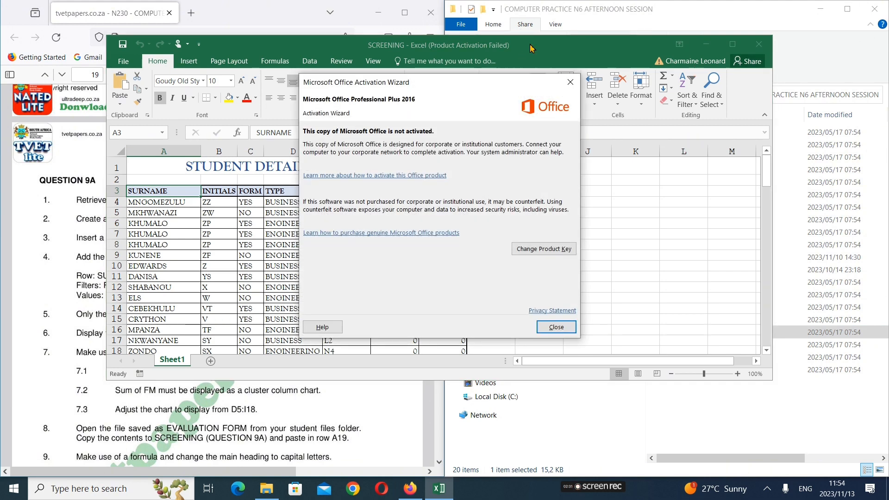
click(562, 328)
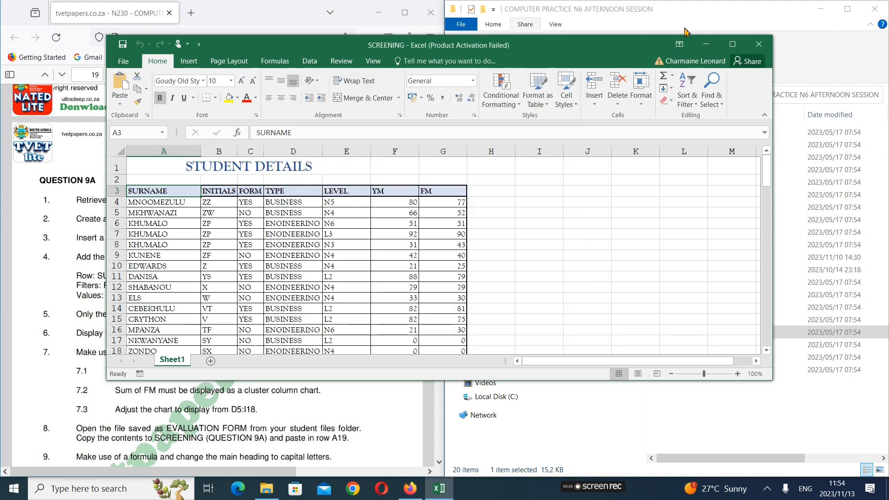
drag(597, 58, 886, 83)
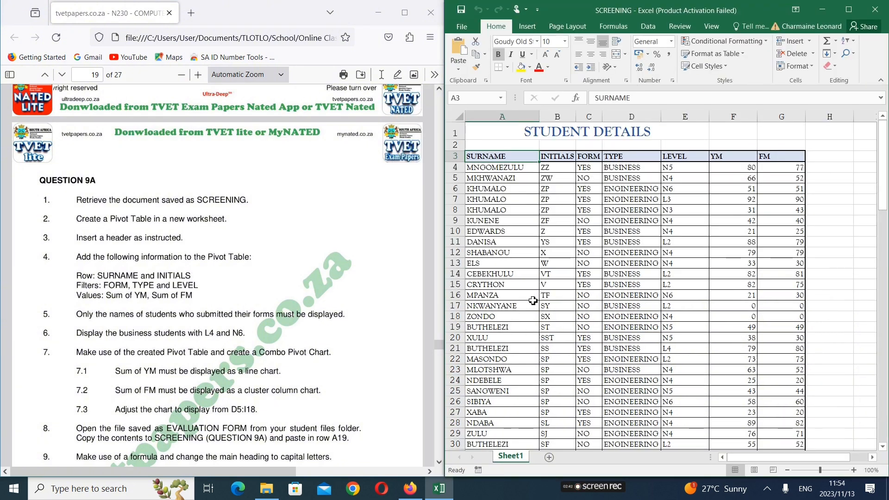
scroll(553, 301, down, 5)
scroll(552, 301, down, 20)
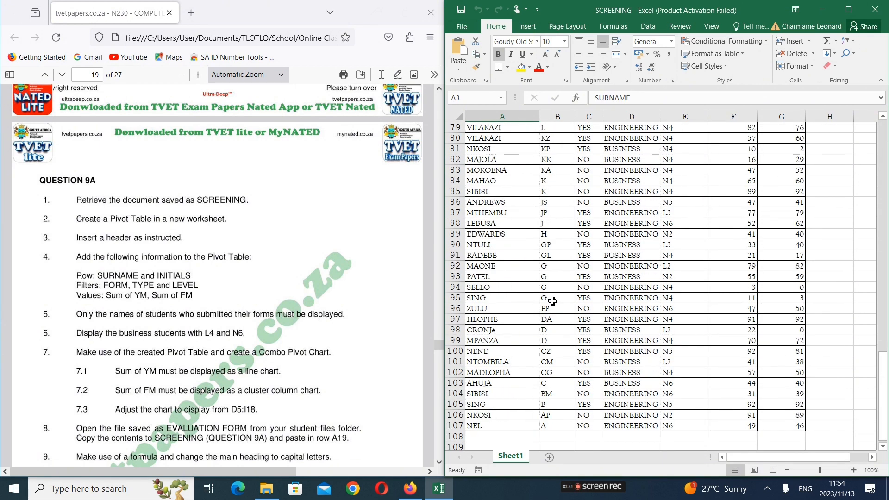
scroll(553, 301, up, 14)
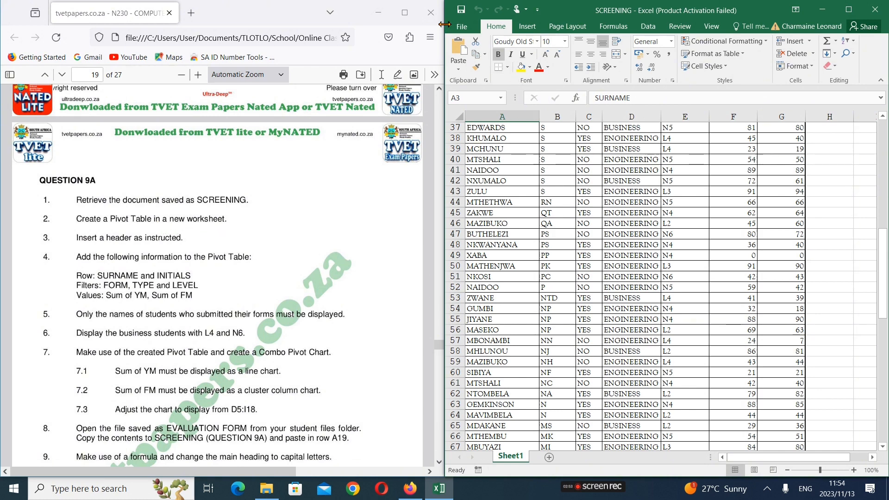
drag(445, 24, 266, 24)
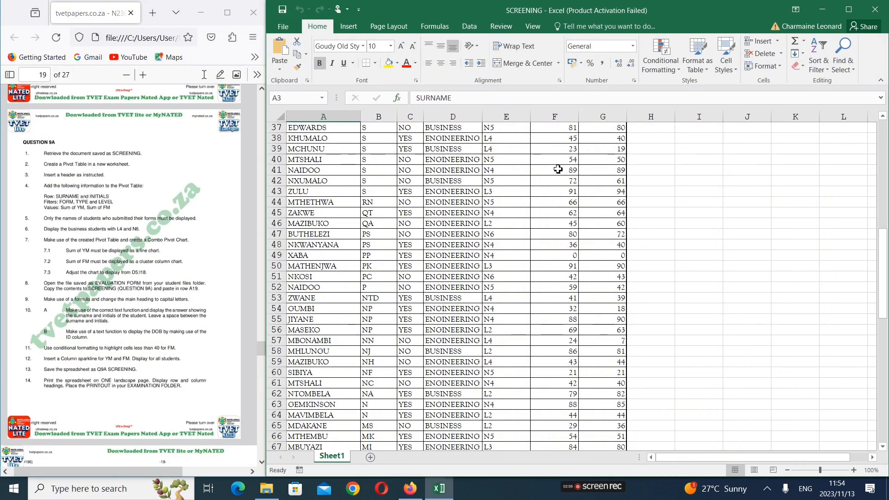
Create a PivotChart and PivotTable from Sheet1!$A$3:$G$107 in a new worksheet
click(351, 32)
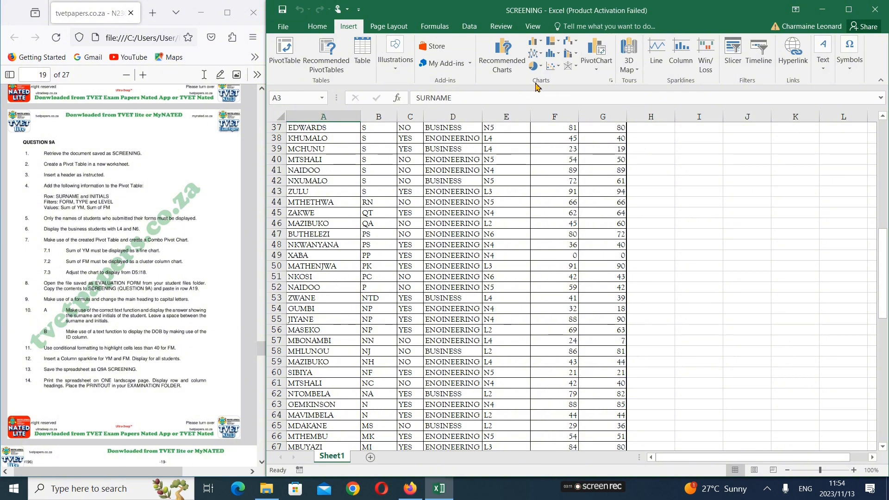
click(595, 70)
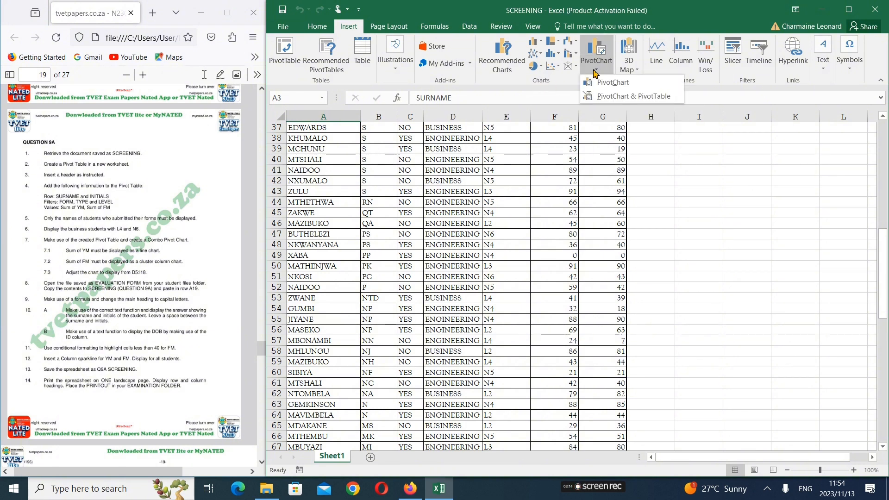
click(603, 96)
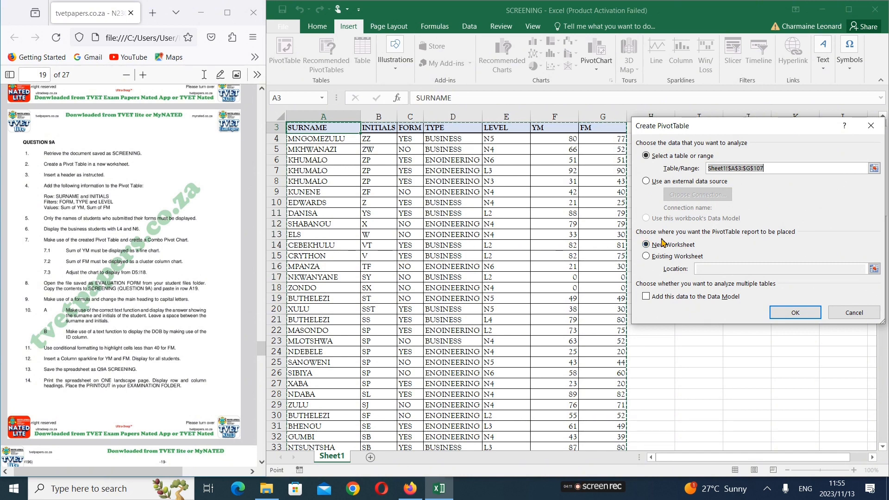
click(797, 313)
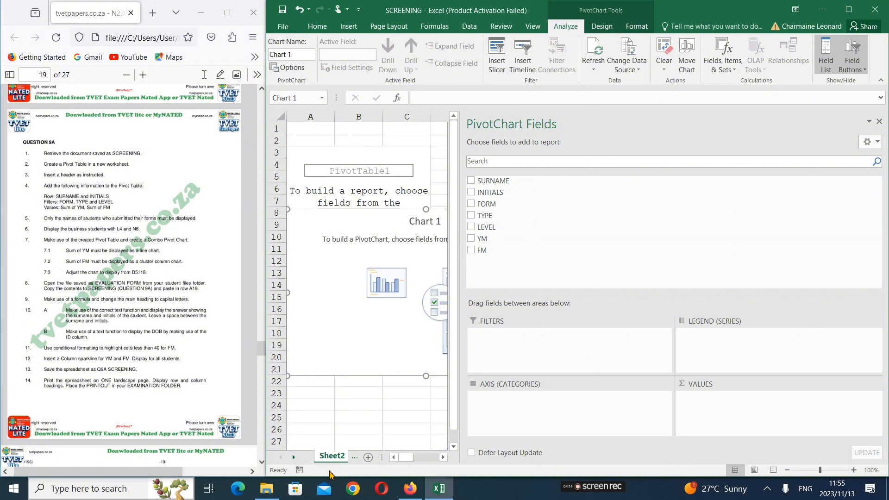
mouse_move(266, 338)
mouse_down()
mouse_move(211, 330)
mouse_move(262, 338)
mouse_up()
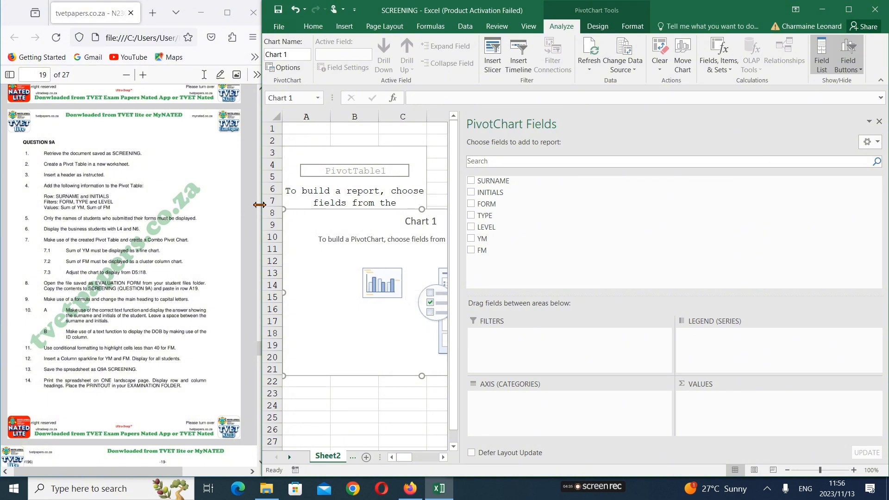
drag(260, 205, 266, 205)
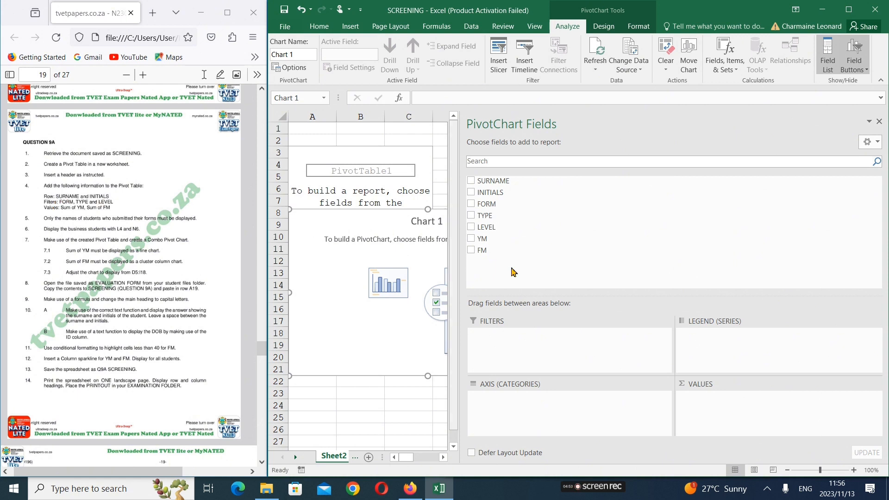
Add the SURNAME, INITIALS, FORM, TYPE, LEVEL, YM and FM fields to the pivot report
click(471, 181)
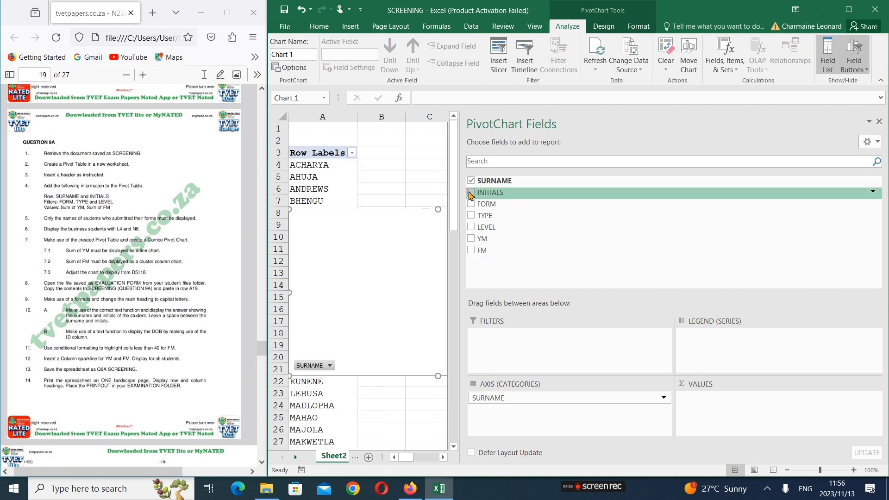
click(471, 191)
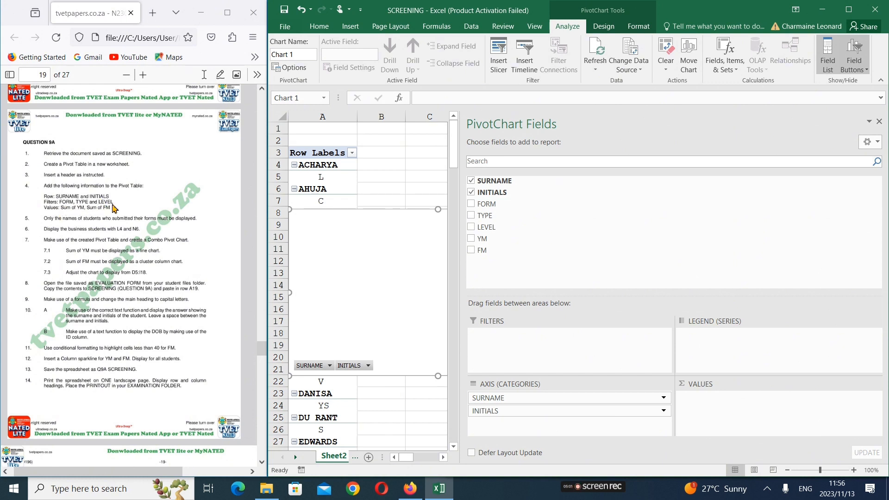
click(472, 204)
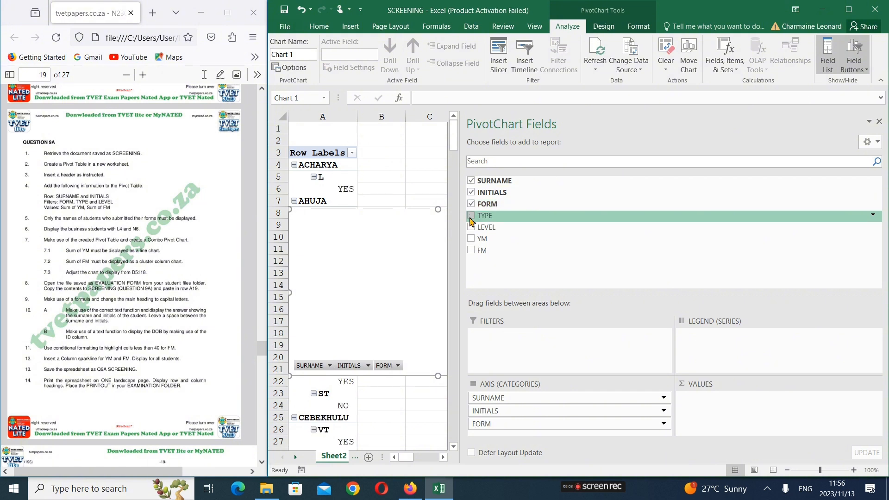
click(472, 216)
click(472, 227)
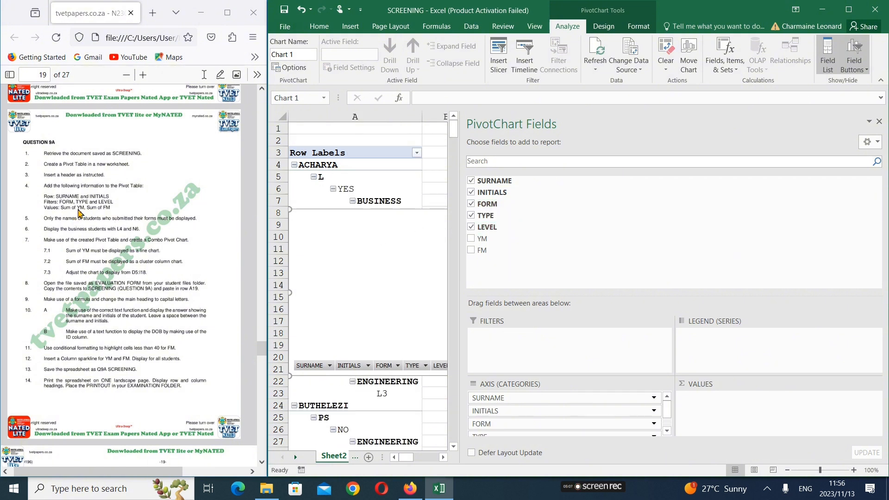
click(471, 239)
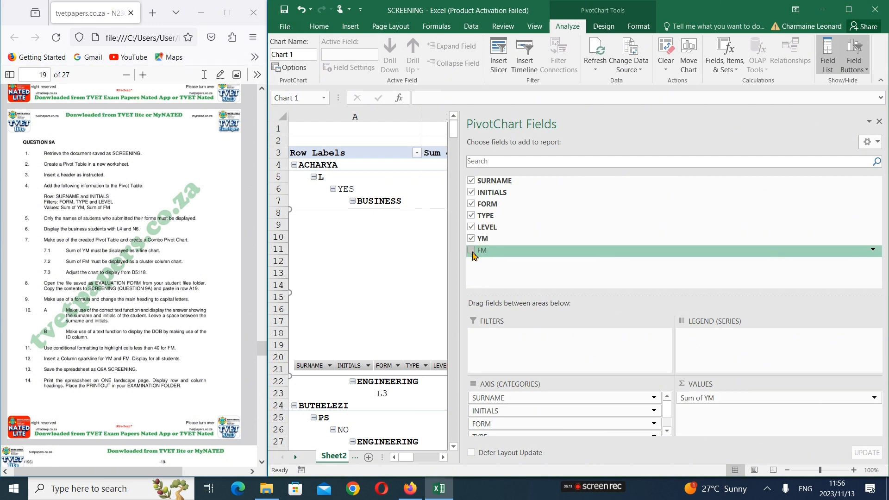
click(472, 251)
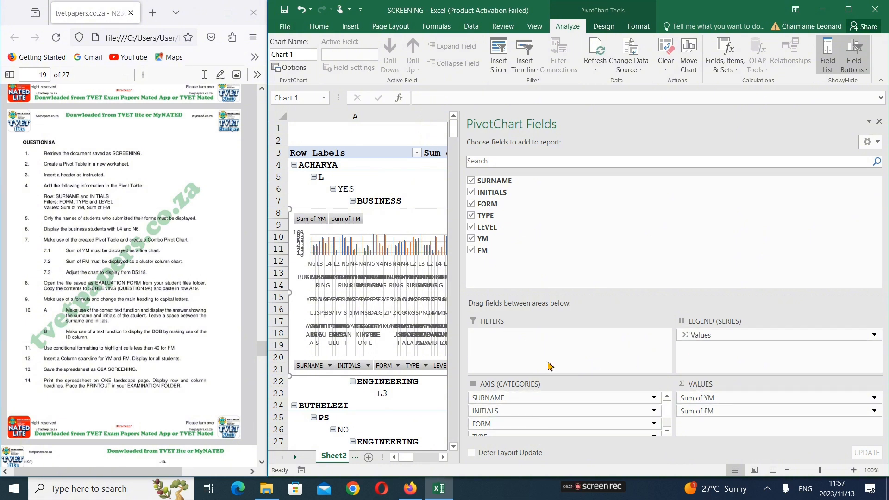
click(472, 250)
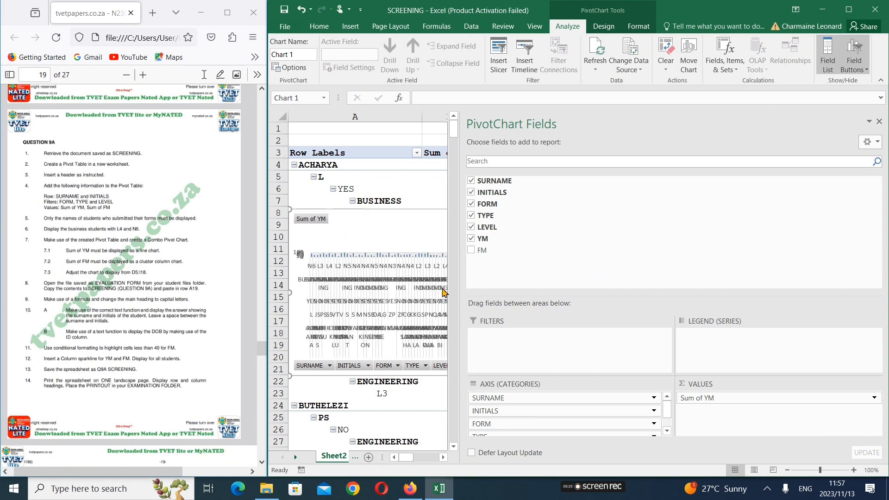
click(472, 251)
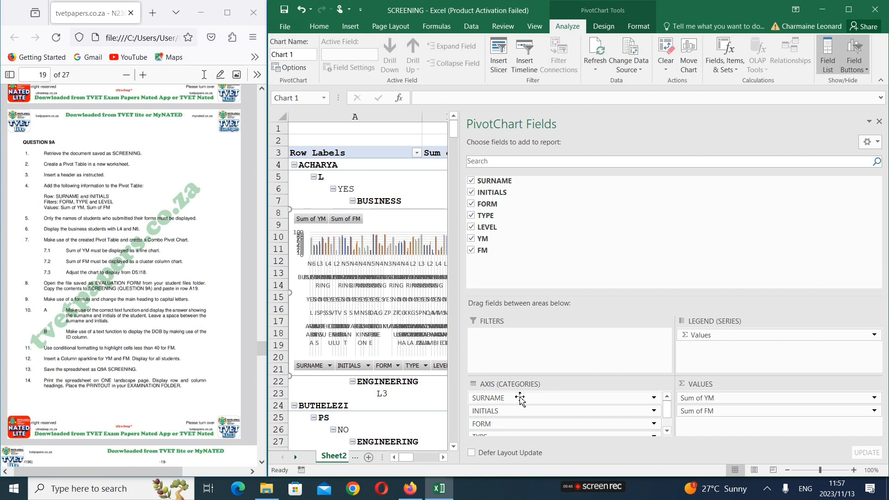
Move the FORM and TYPE fields from the axis categories to the report filters, narrowing the field pane to show more of the sheet
click(516, 425)
drag(515, 426, 630, 354)
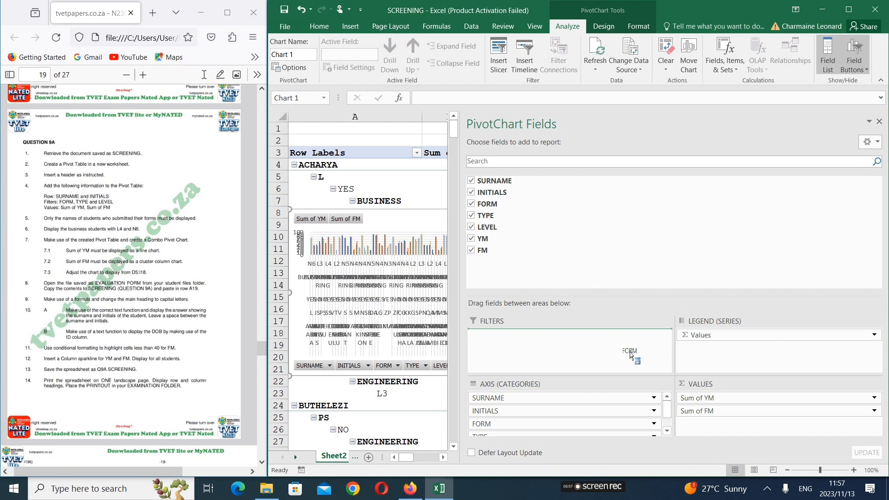
drag(630, 355, 516, 342)
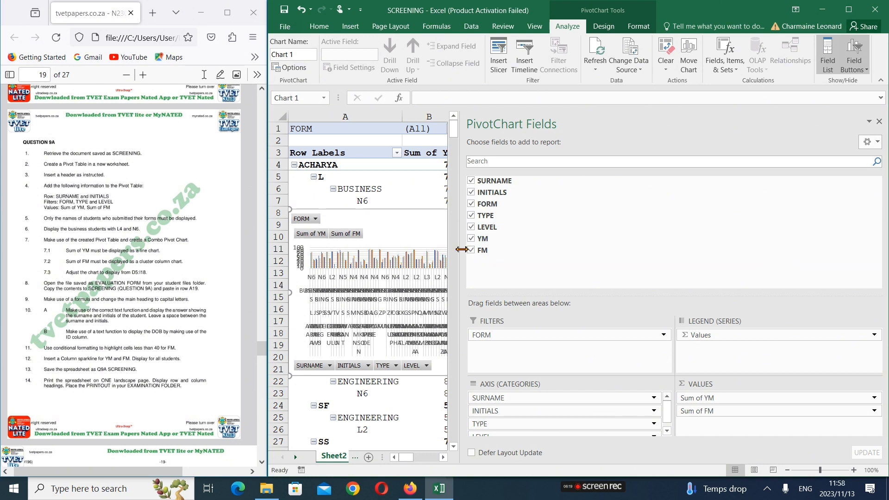
drag(461, 249, 533, 249)
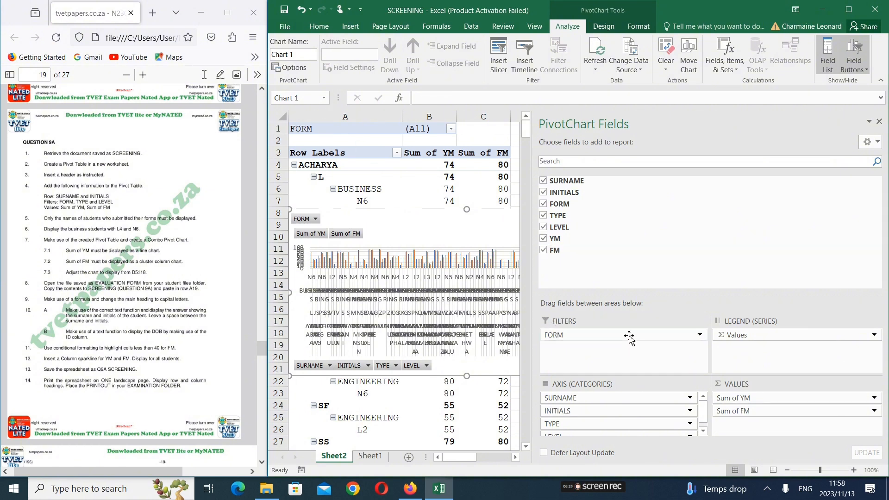
drag(627, 335, 629, 417)
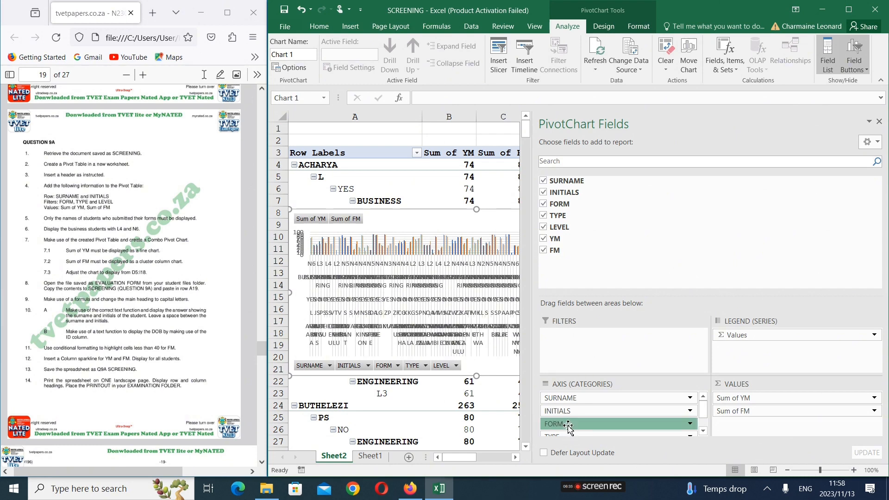
drag(569, 424, 610, 355)
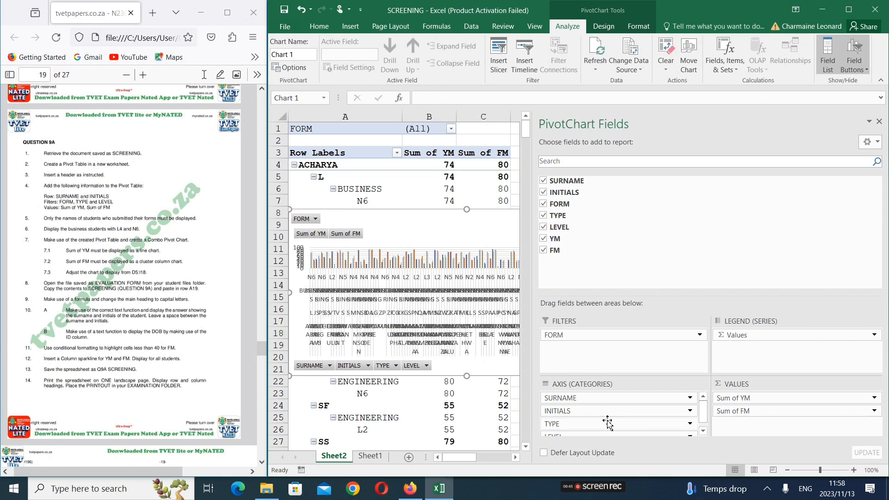
drag(603, 424, 629, 354)
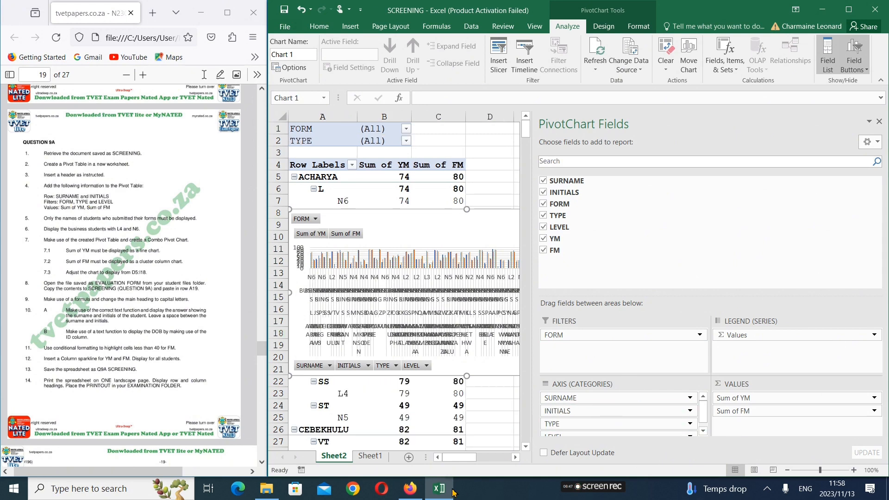
Move the LEVEL field to the report filters, close the field pane, and reposition the chart clear of the pivot table
mouse_move(440, 487)
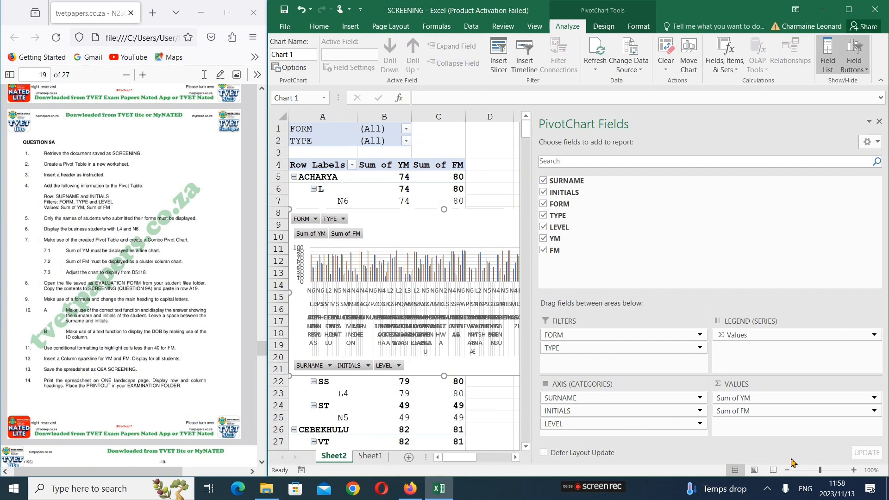
drag(632, 424, 633, 363)
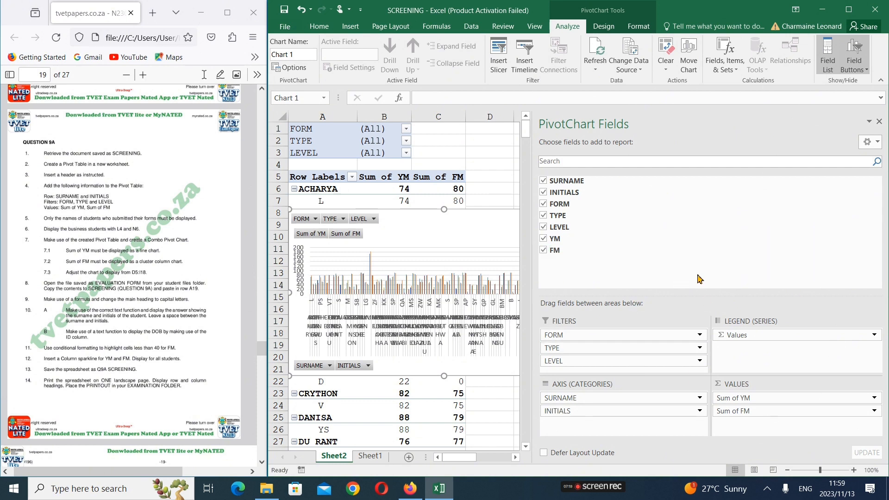
click(879, 123)
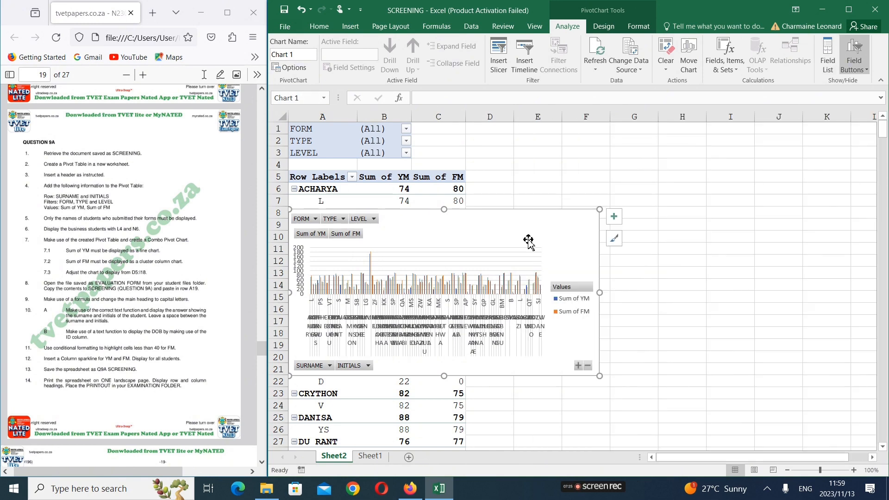
drag(549, 221, 777, 204)
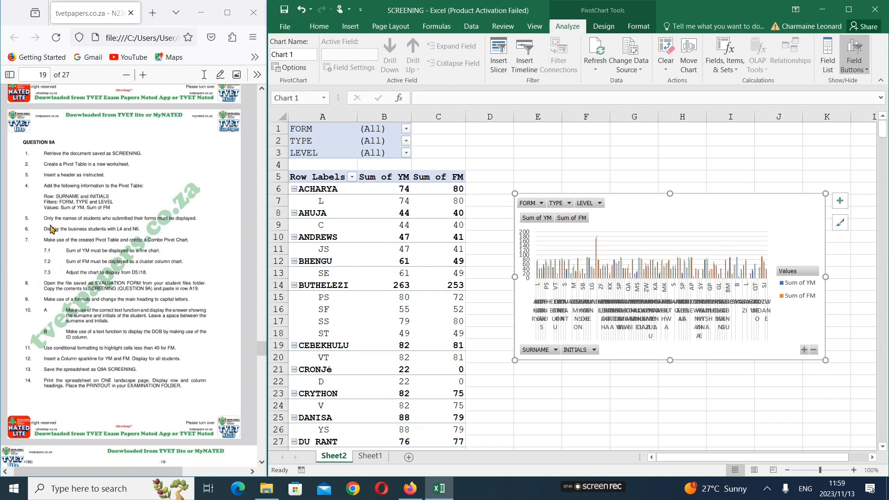
Filter the pivot table's FORM field to YES
click(348, 26)
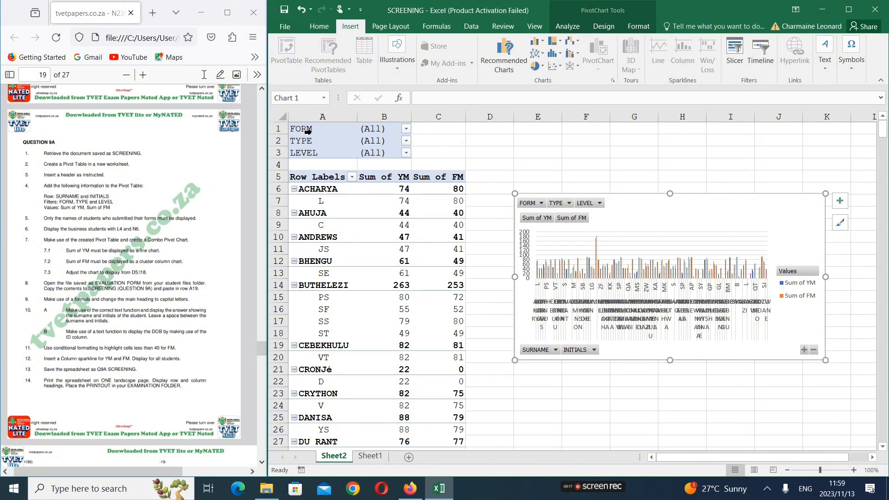
click(406, 129)
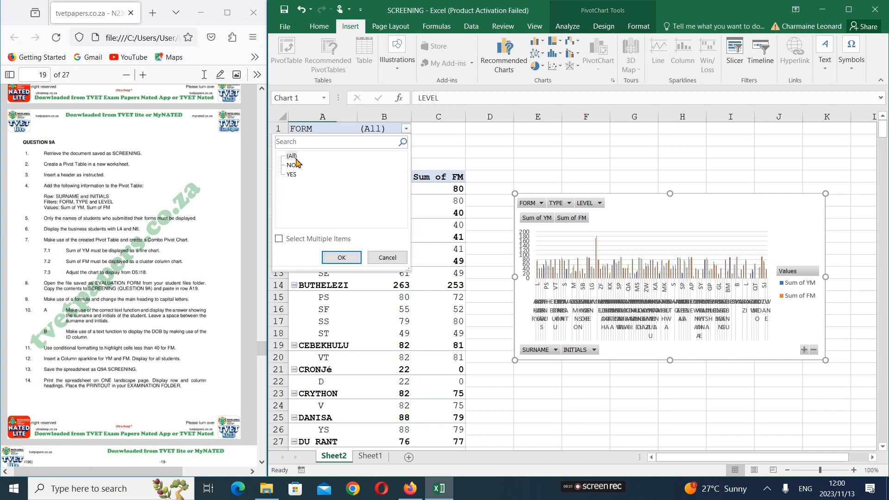
click(291, 175)
click(341, 258)
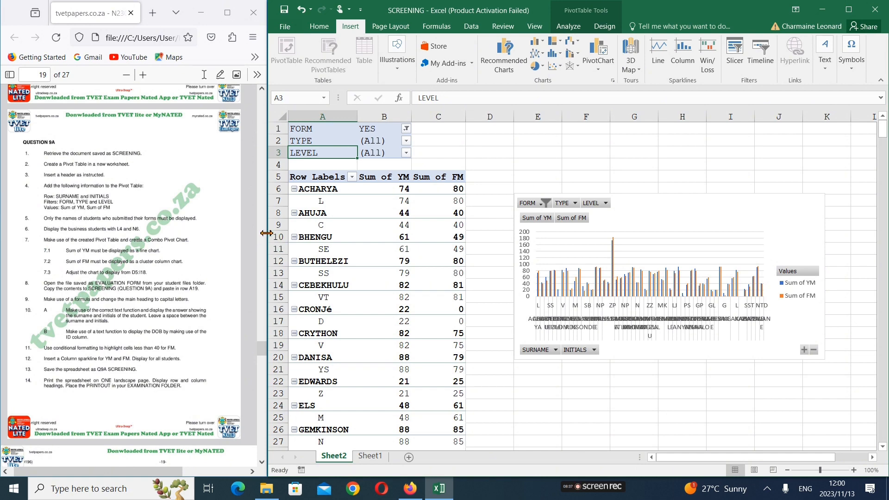
Enlarge the question paper beside the workbook and filter the pivot table's TYPE field to BUSINESS
drag(267, 233, 359, 255)
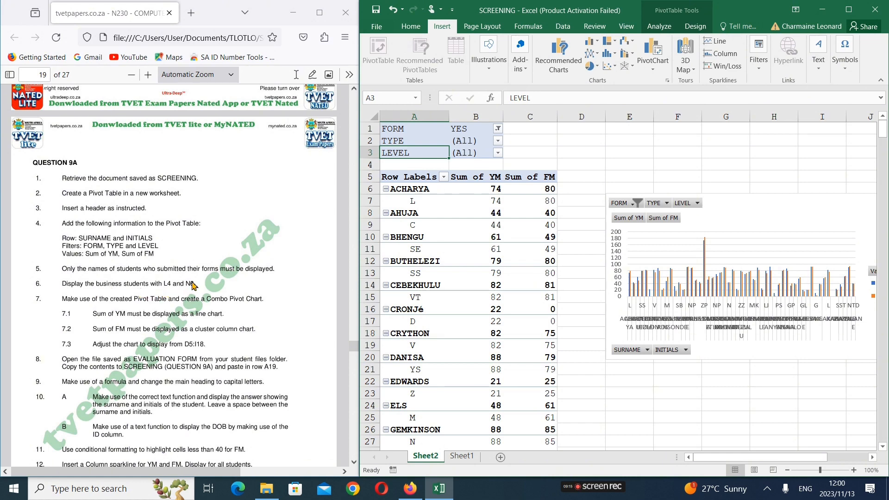
click(499, 142)
click(391, 180)
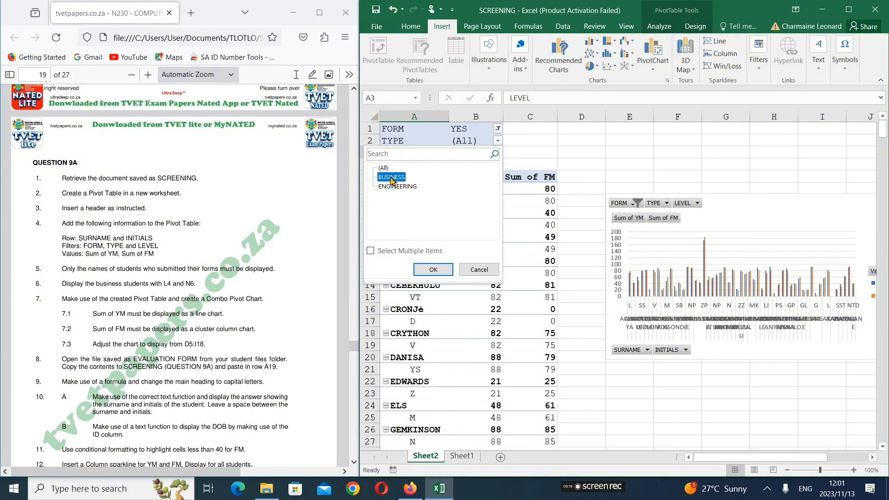
click(438, 270)
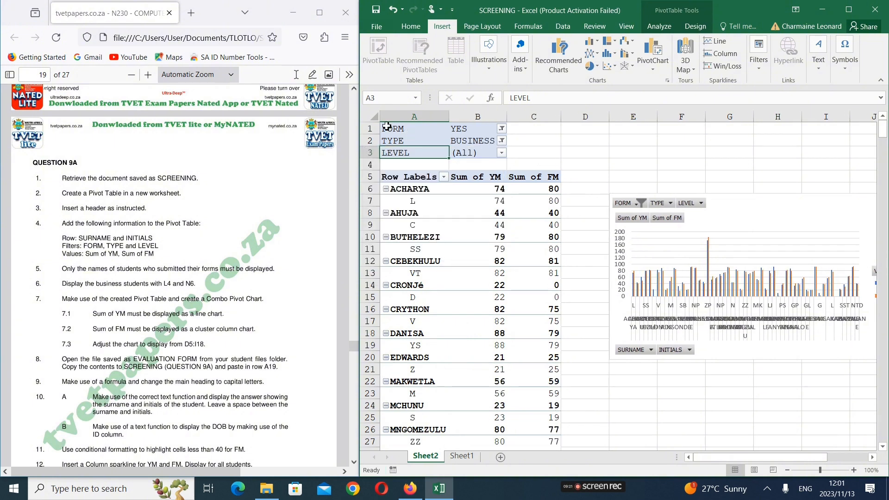
Filter the pivot table's LEVEL field to multiple items, showing only L4 and N6
click(502, 154)
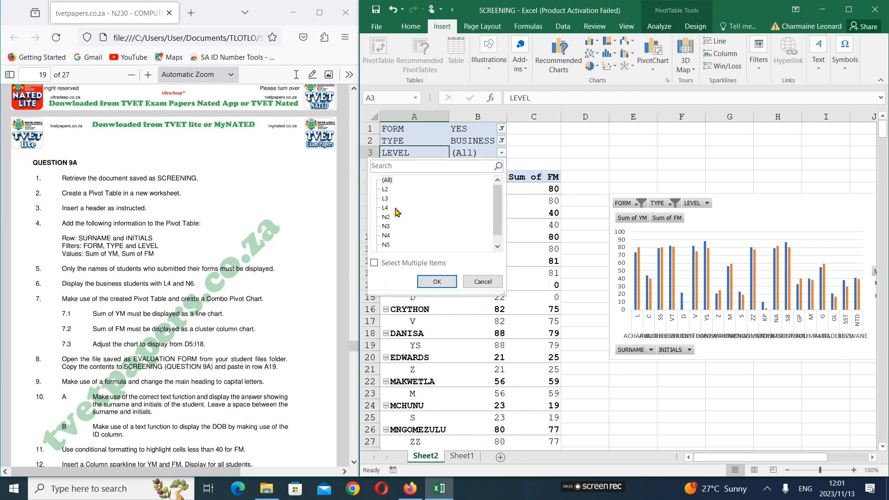
click(386, 208)
click(374, 263)
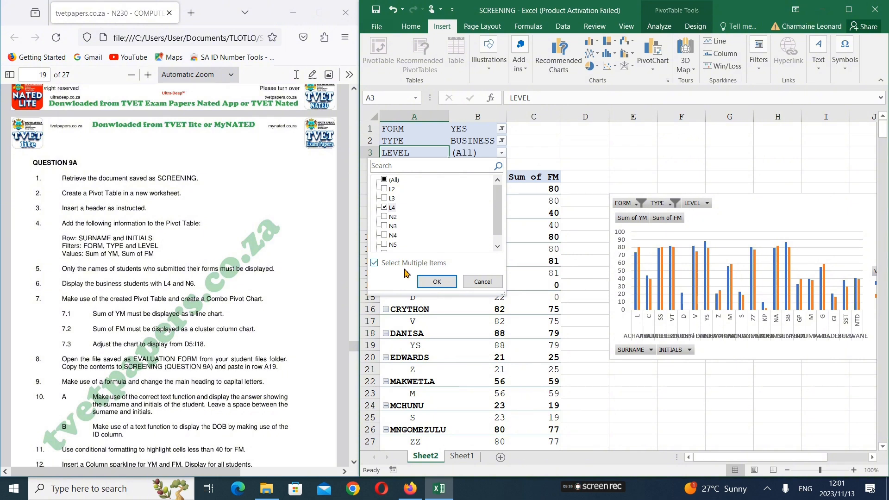
click(497, 247)
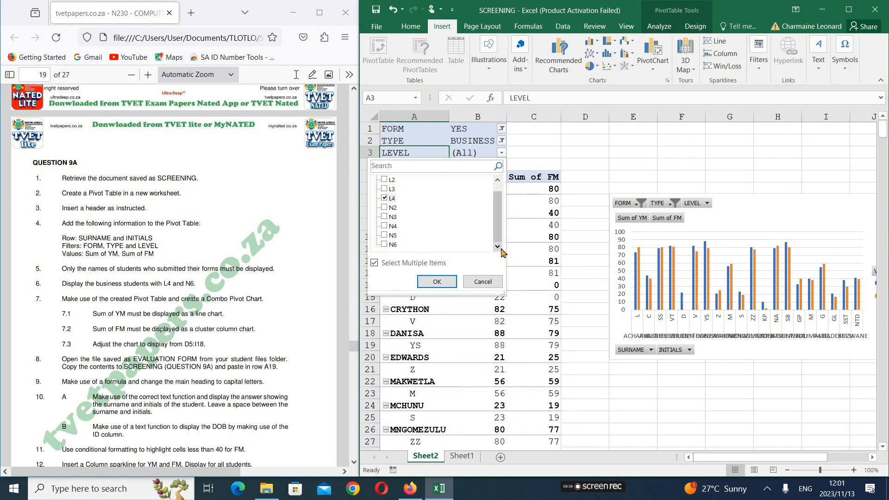
click(385, 245)
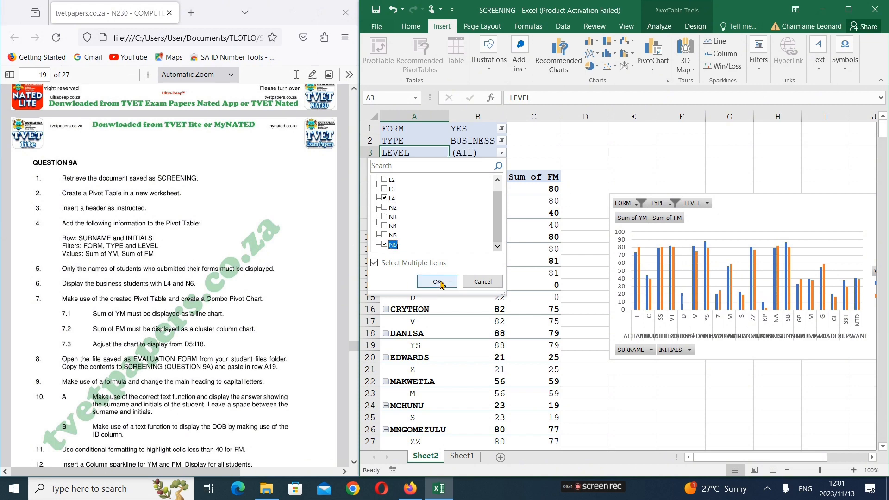
click(437, 282)
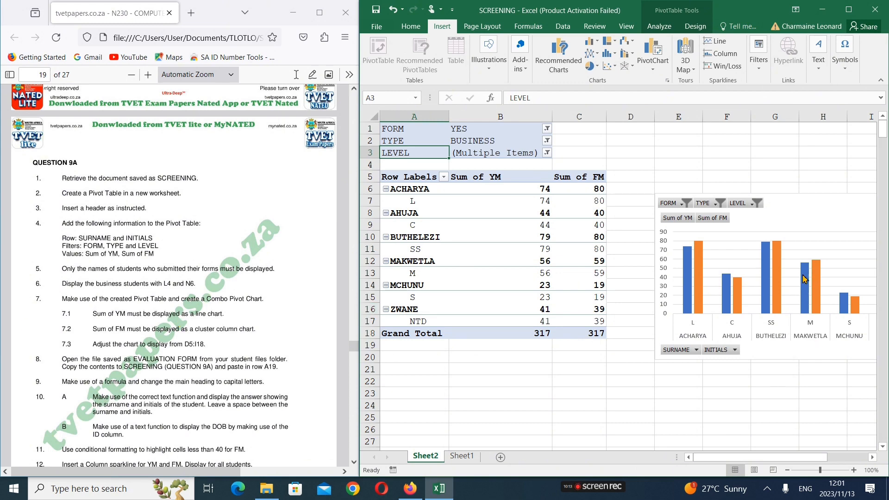
drag(772, 459, 799, 470)
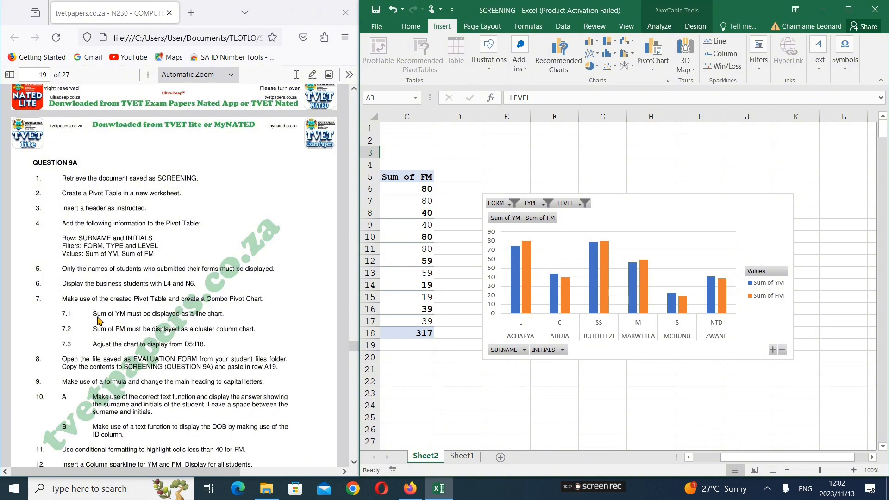
drag(756, 461, 681, 458)
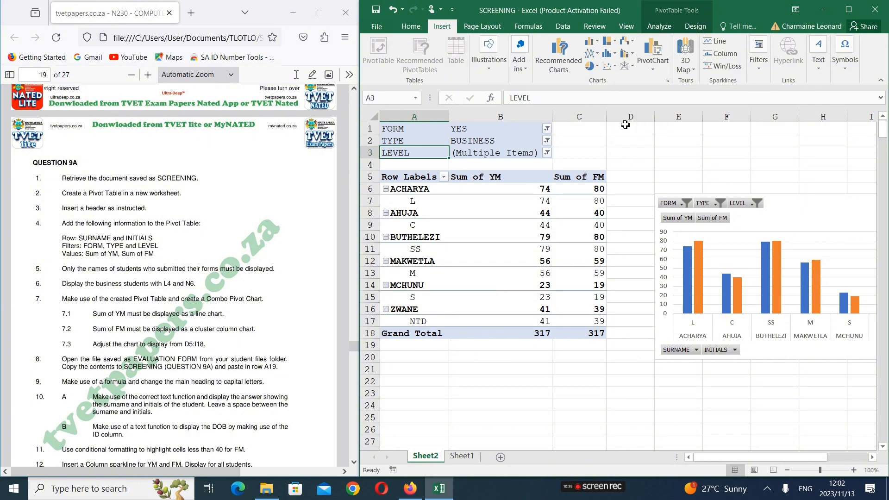
click(653, 68)
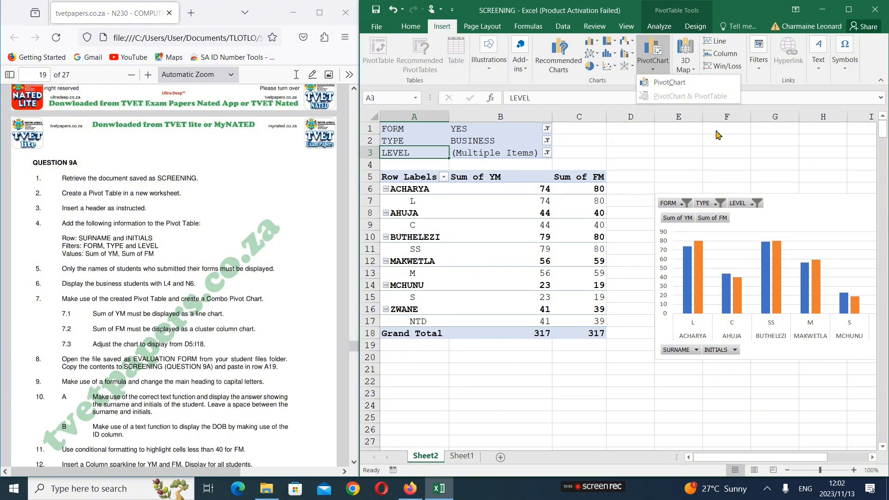
click(717, 165)
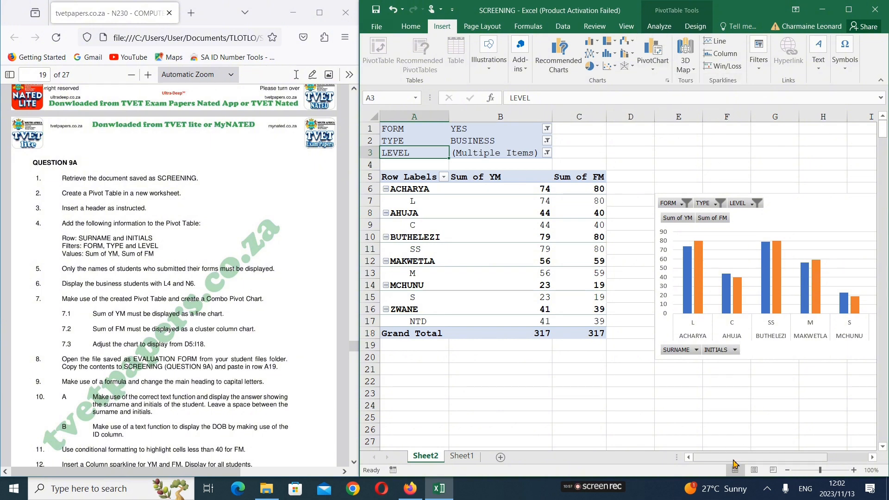
Change the pivot chart to a custom combination with Sum of YM as Line and Sum of FM as Clustered Column
drag(732, 458, 759, 457)
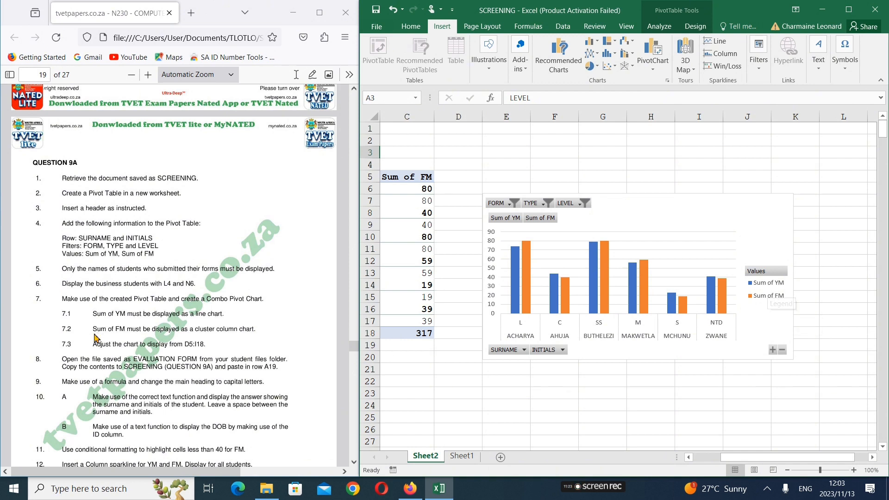
click(519, 309)
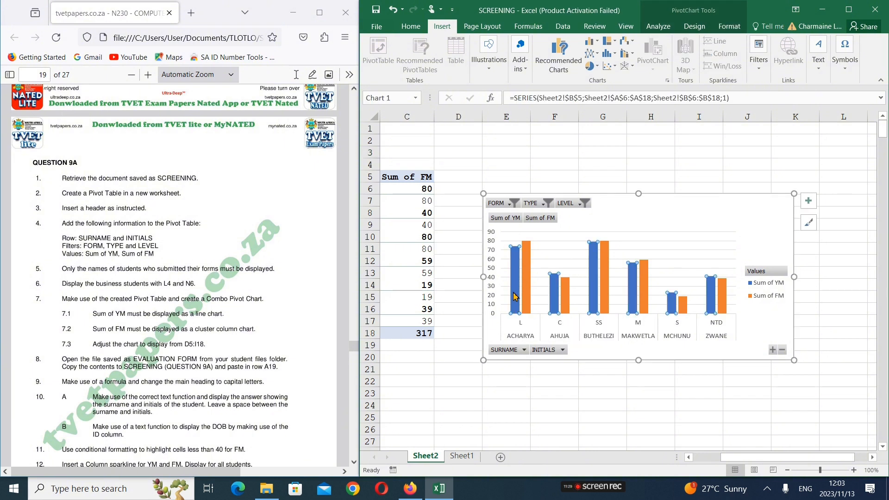
mouse_move(593, 280)
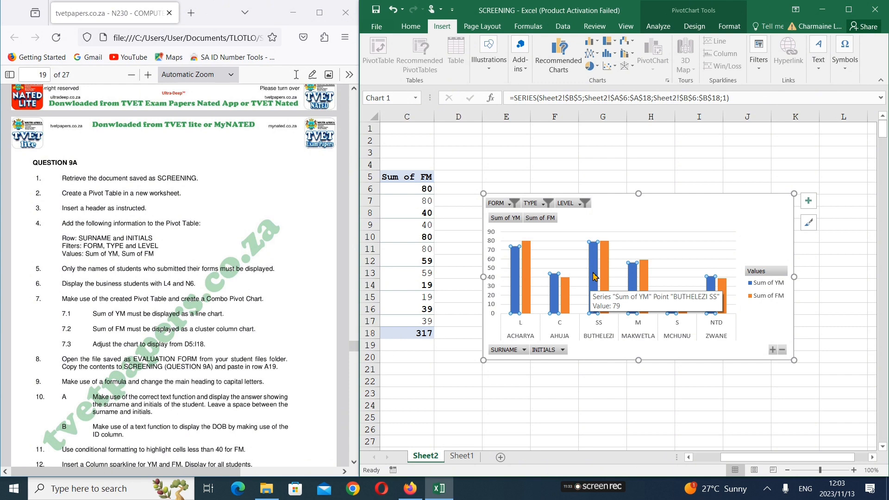
right_click(594, 277)
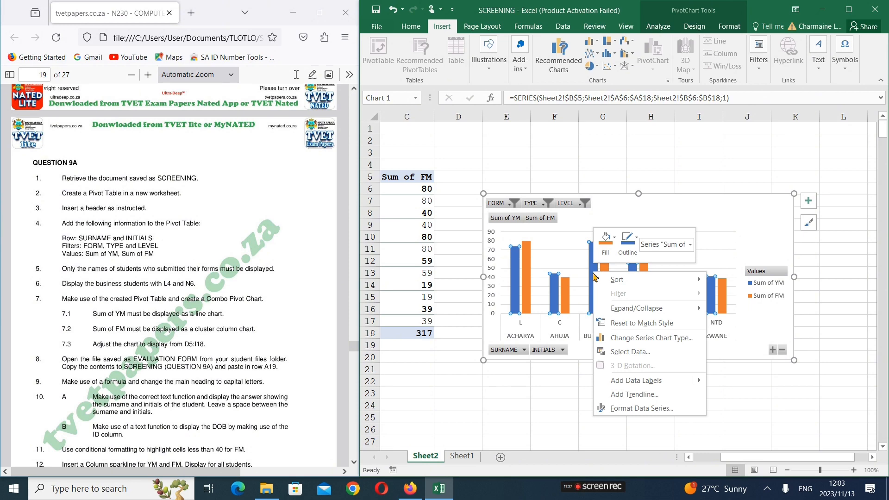
click(652, 338)
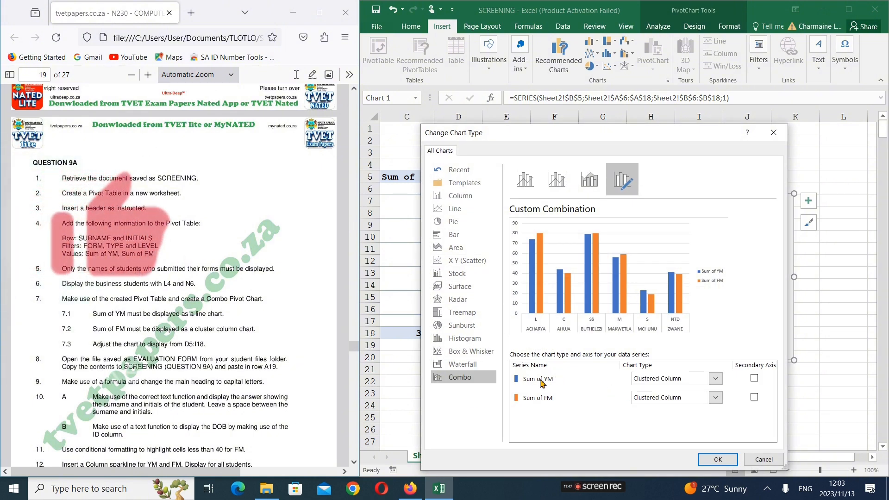
click(716, 380)
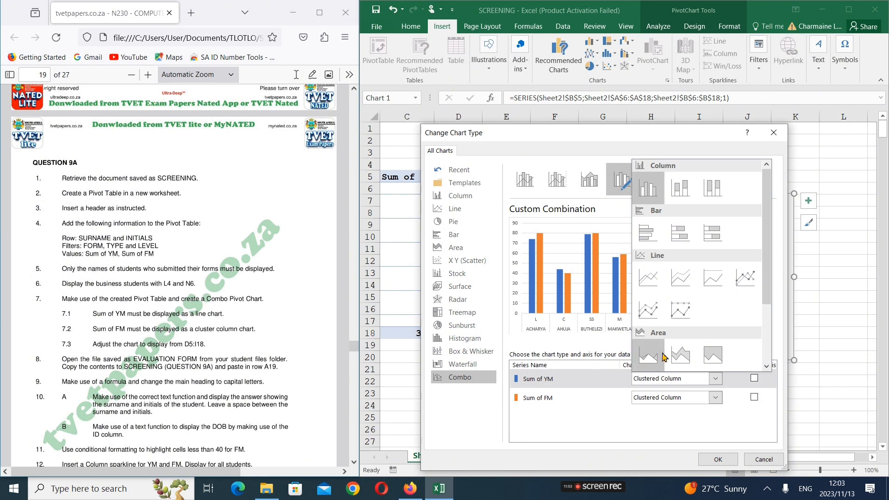
click(647, 287)
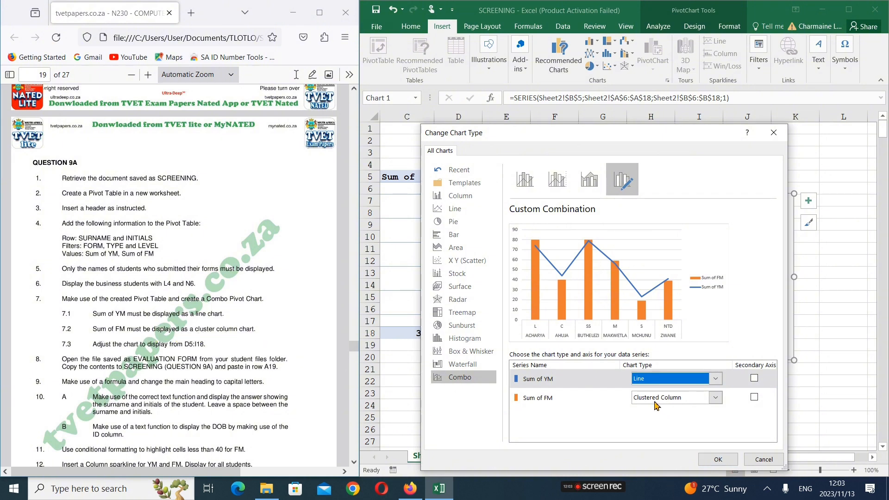
click(718, 460)
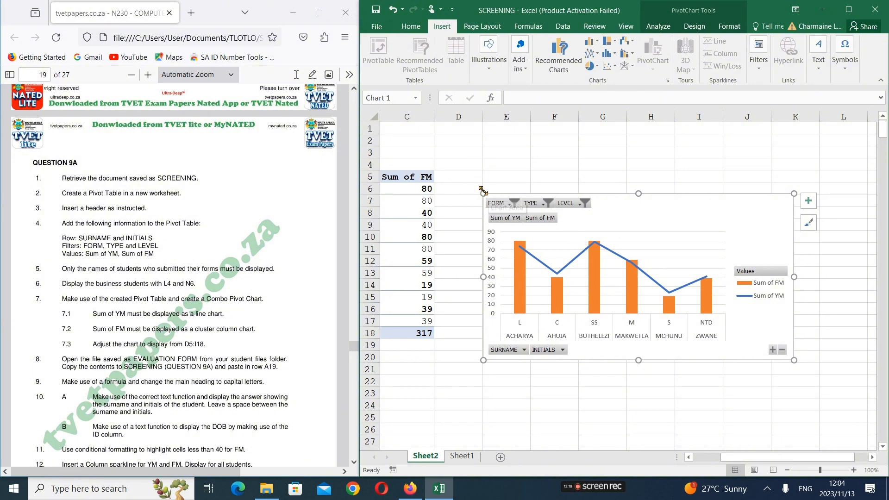
Move and resize the pivot chart to cover the range D5:I18, checking its lower edge against row 18
drag(644, 217, 623, 232)
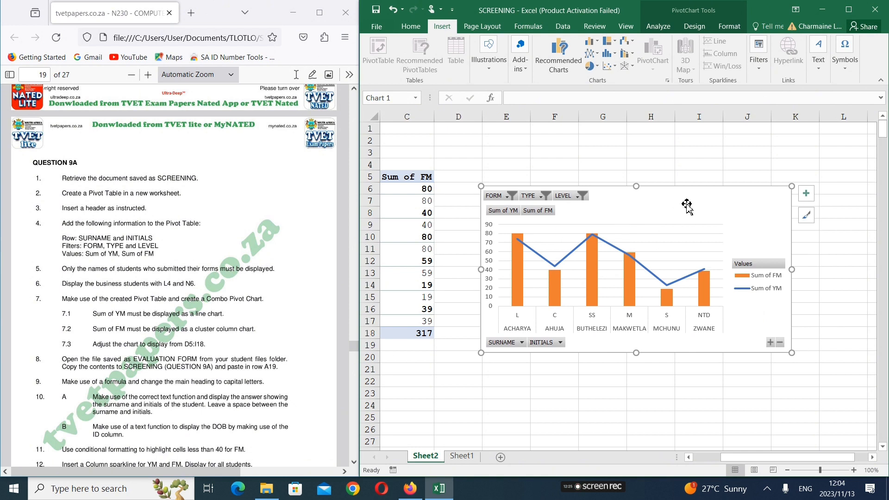
drag(682, 218, 635, 188)
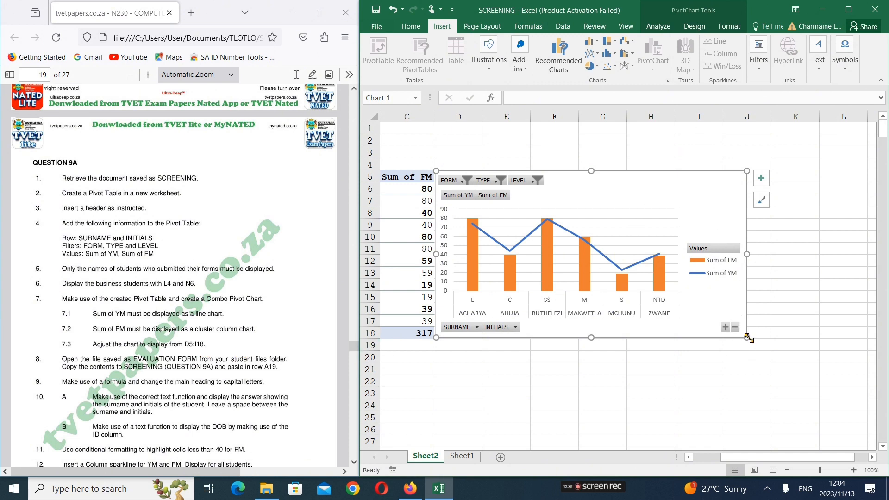
drag(748, 338, 724, 341)
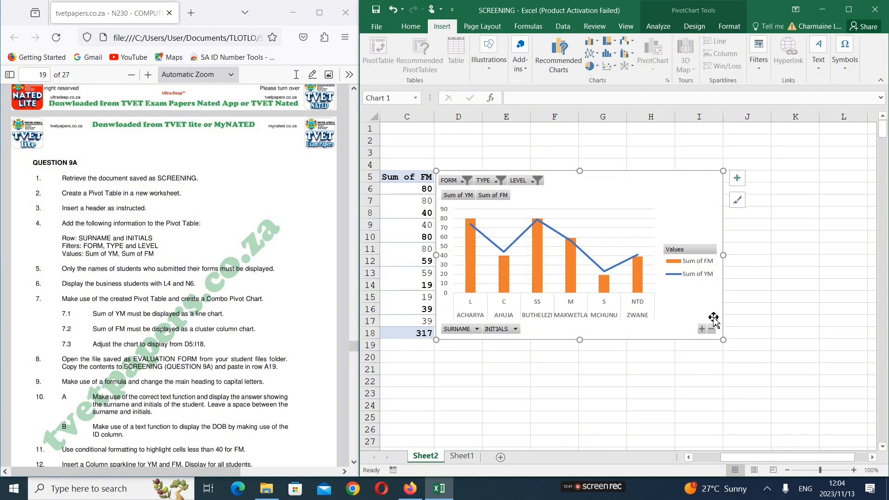
click(371, 333)
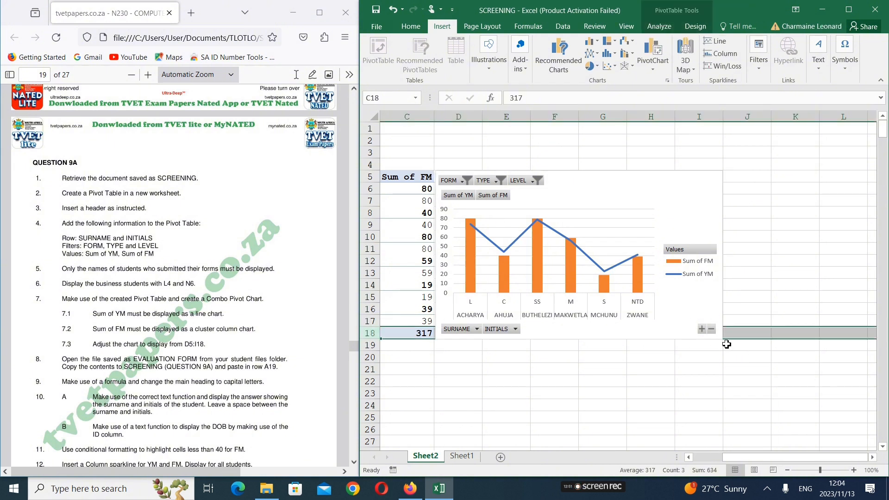
click(728, 385)
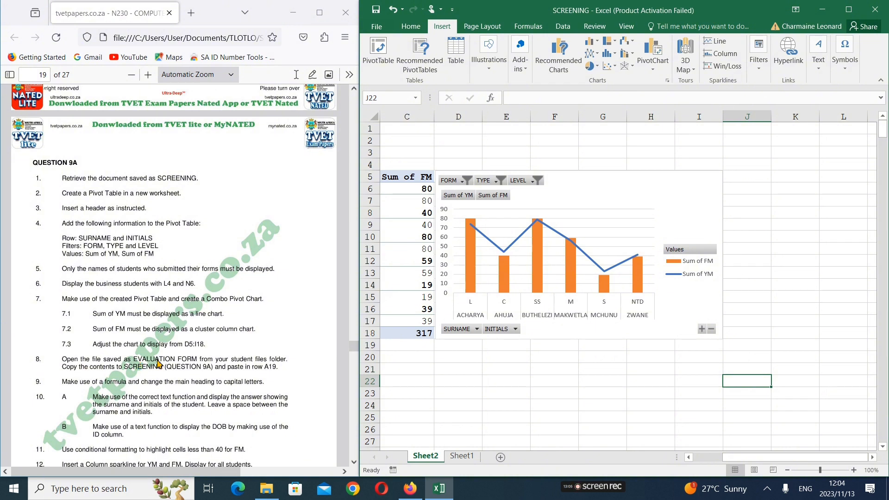
Minimize the SCREENING workbook and open the EVALUATION FORM workbook from the COMPUTER PRACTICE N6 AFTERNOON SESSION folder
click(824, 12)
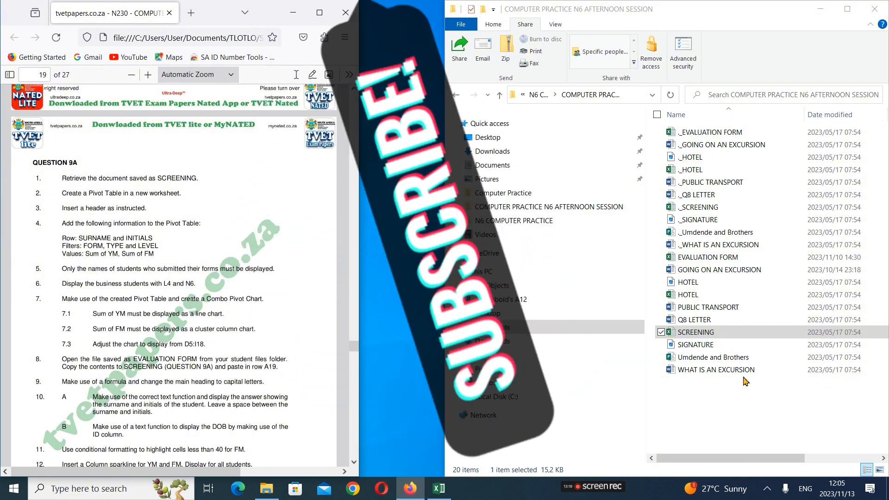
click(708, 259)
double_click(709, 258)
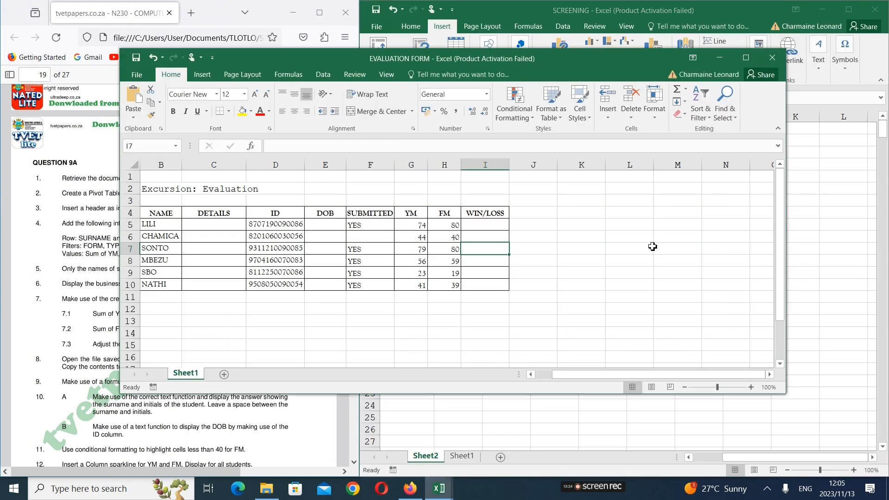
Copy the range A2:I10, including the Excursion: Evaluation heading and student table, from Sheet1 of the EVALUATION FORM workbook
drag(588, 68, 869, 67)
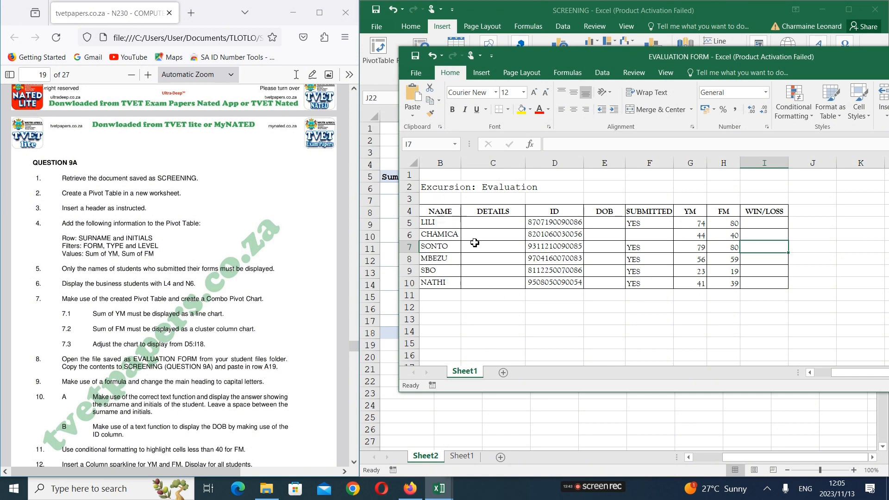
key(ctrl+a)
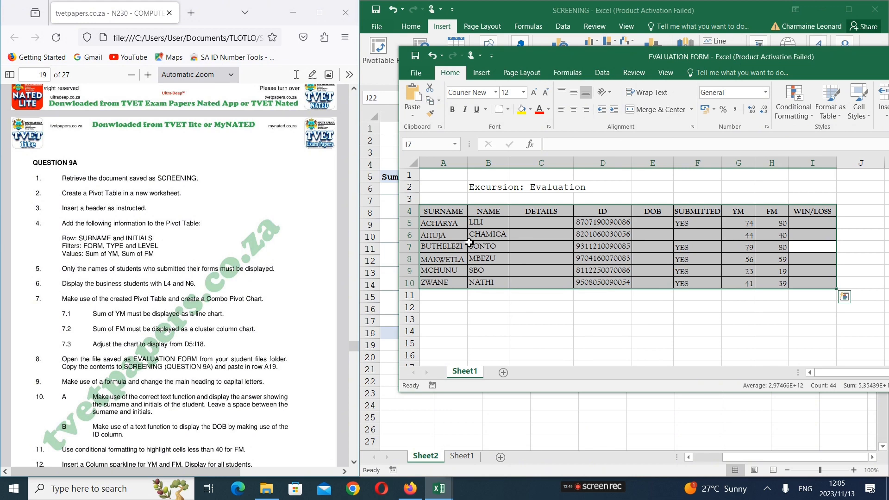
click(446, 188)
drag(691, 281, 825, 288)
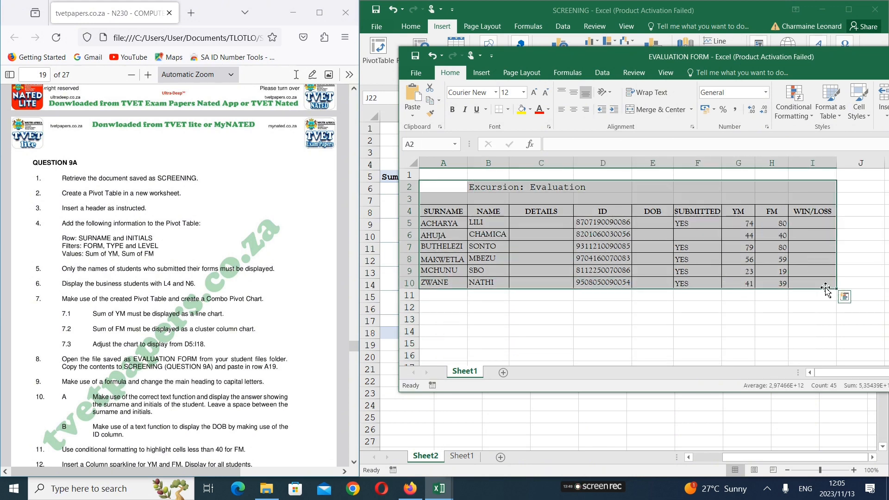
right_click(676, 243)
click(700, 264)
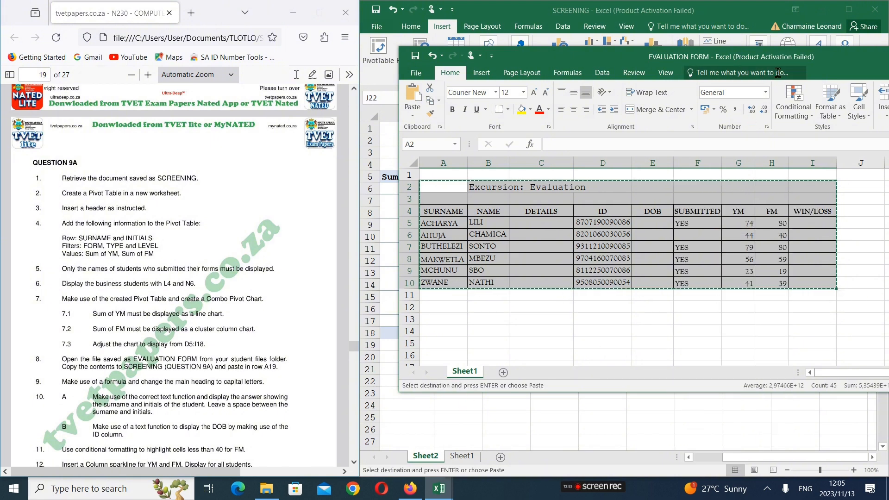
Minimize EVALUATION FORM and paste the copied contents with their original formatting at cell A19 on Sheet2 of SCREENING
drag(858, 66, 714, 113)
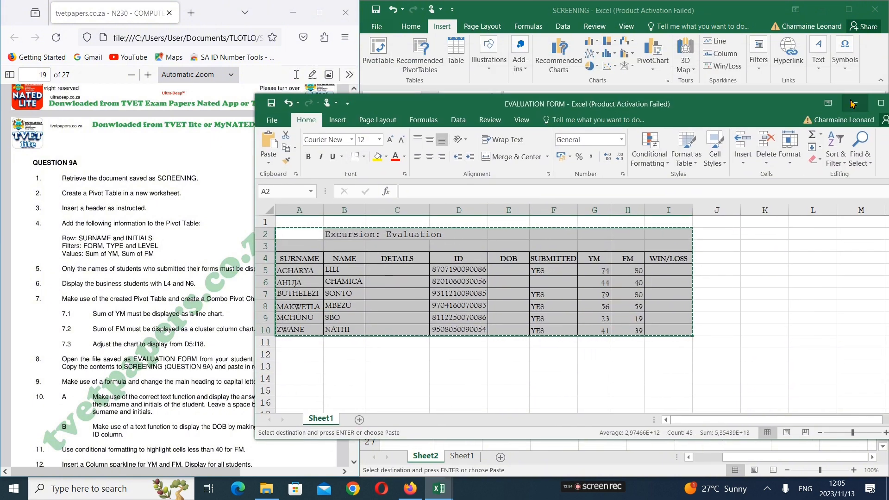
click(864, 100)
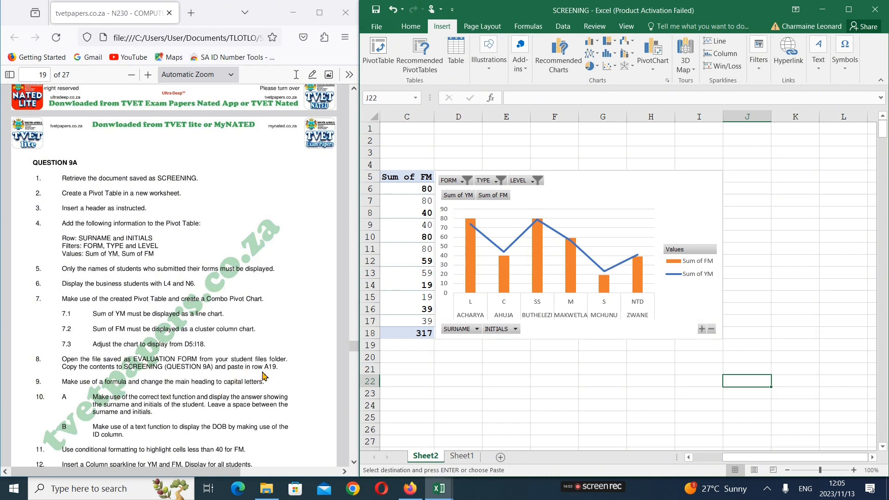
click(400, 345)
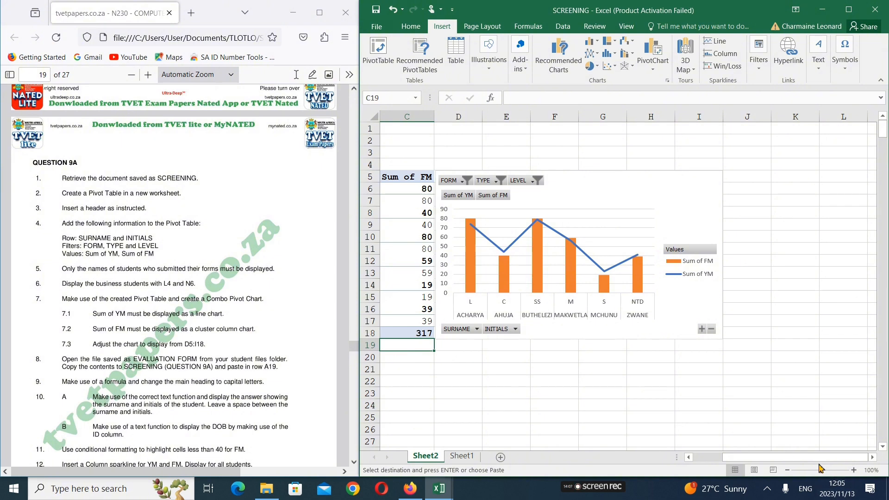
drag(790, 457, 760, 457)
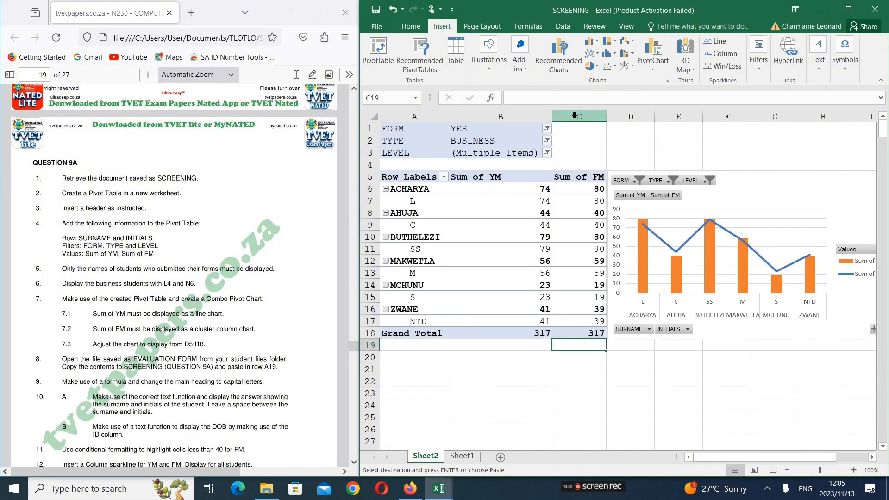
click(397, 348)
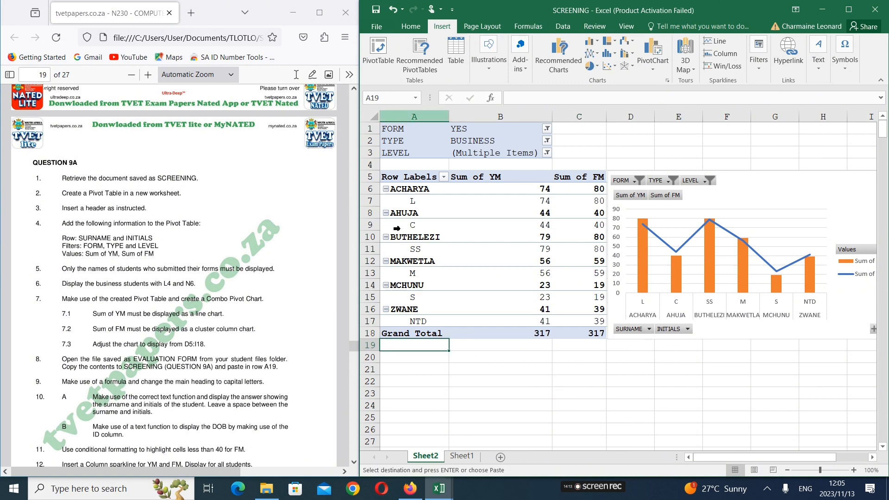
right_click(402, 346)
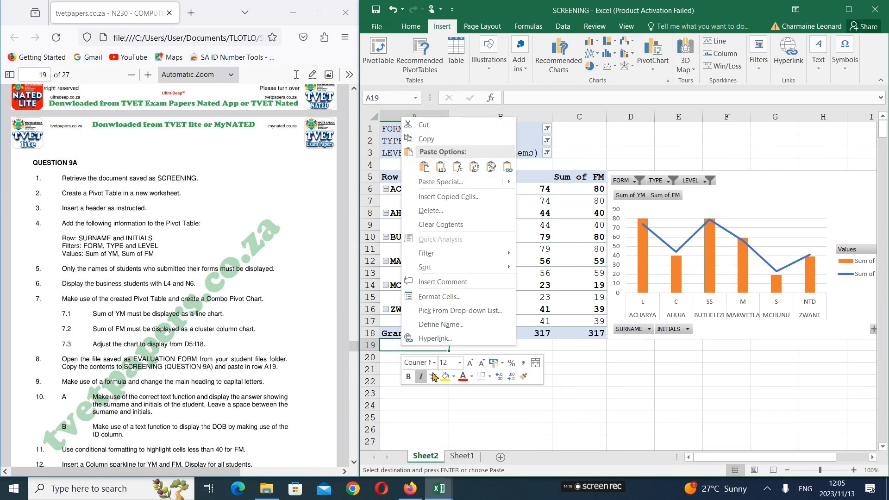
click(424, 167)
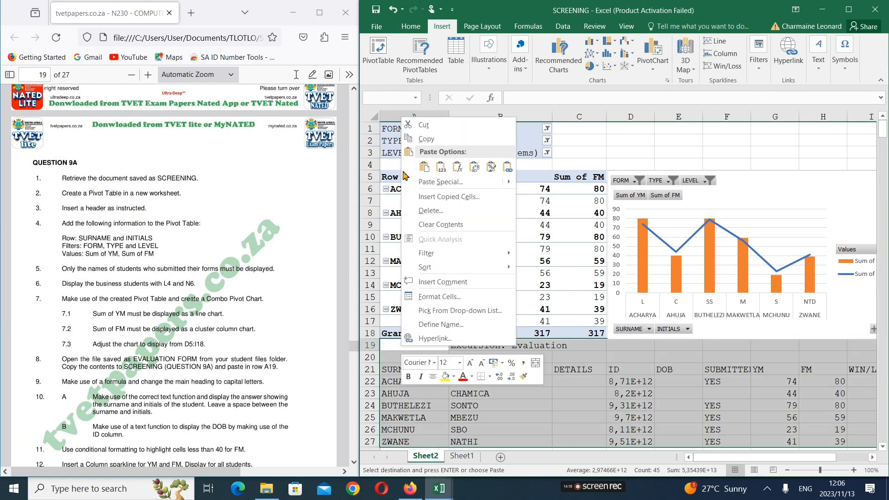
click(424, 168)
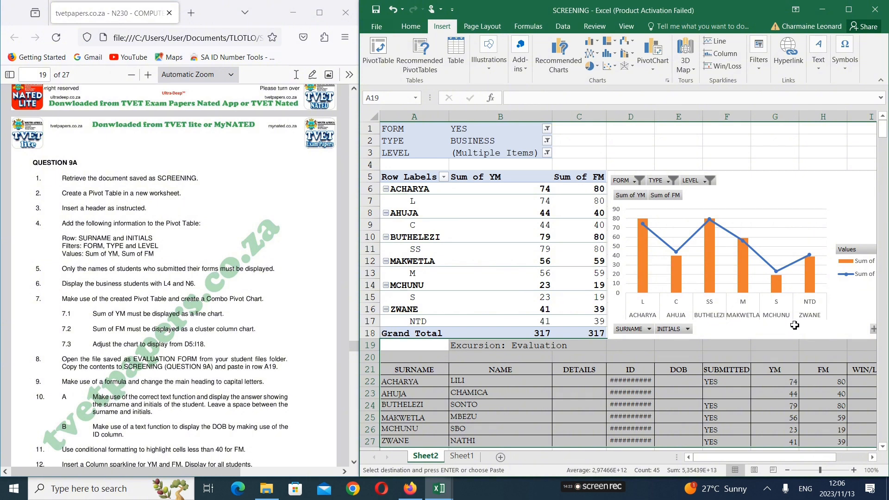
Widen column D of Sheet2 so the ID numbers in the pasted table fit
scroll(884, 204, down, 2)
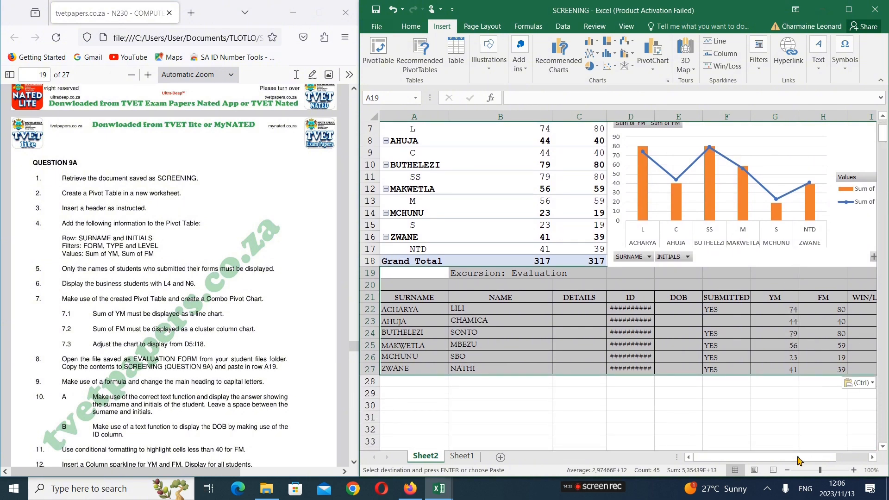
drag(800, 459, 814, 460)
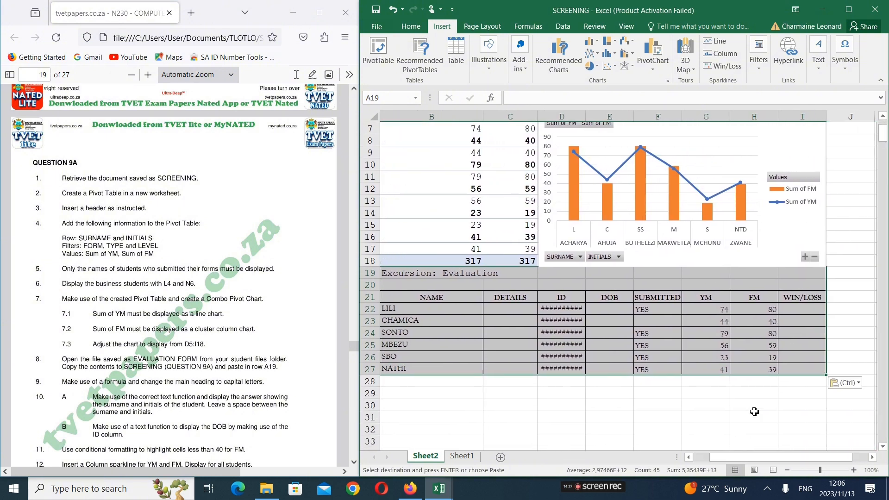
click(754, 406)
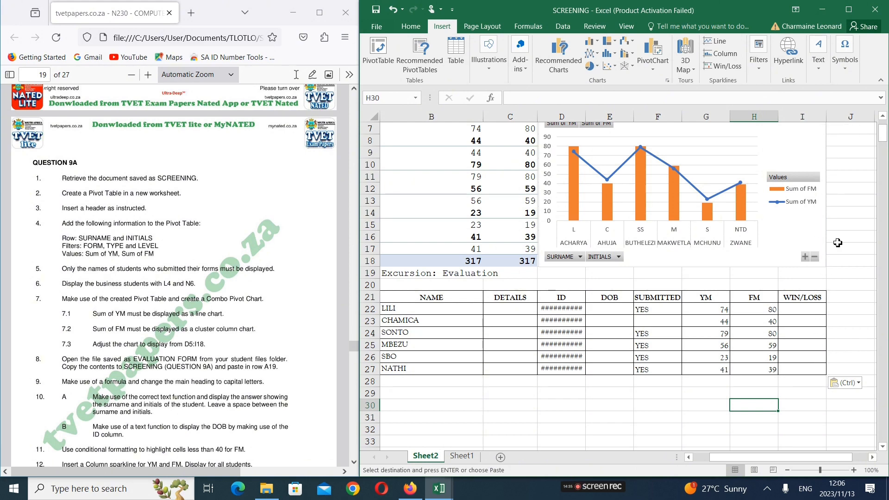
scroll(789, 210, up, 1)
scroll(790, 211, up, 2)
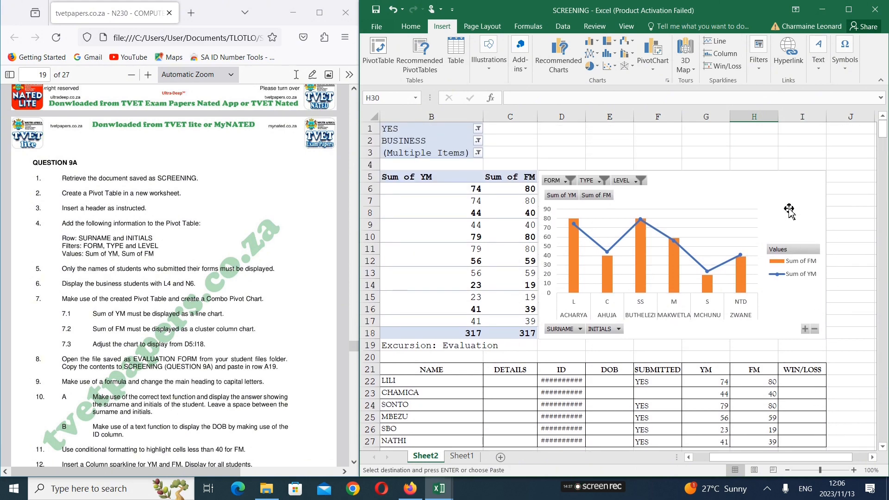
scroll(790, 211, down, 2)
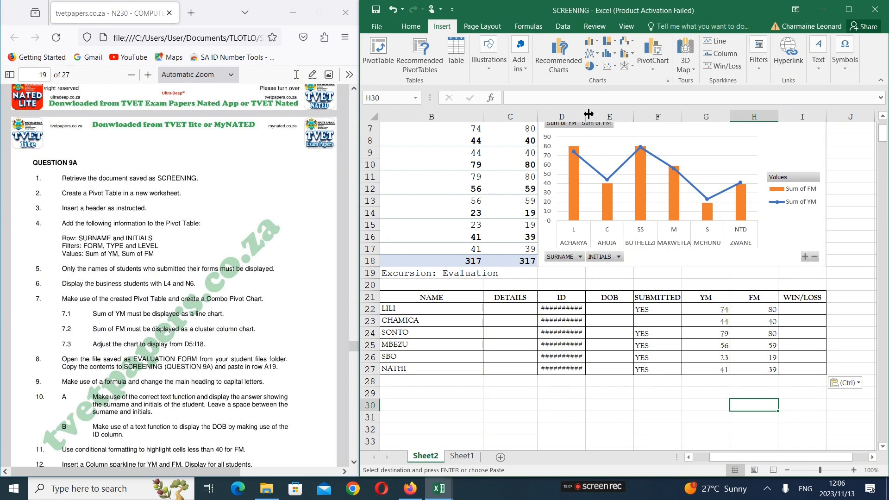
drag(587, 112, 596, 112)
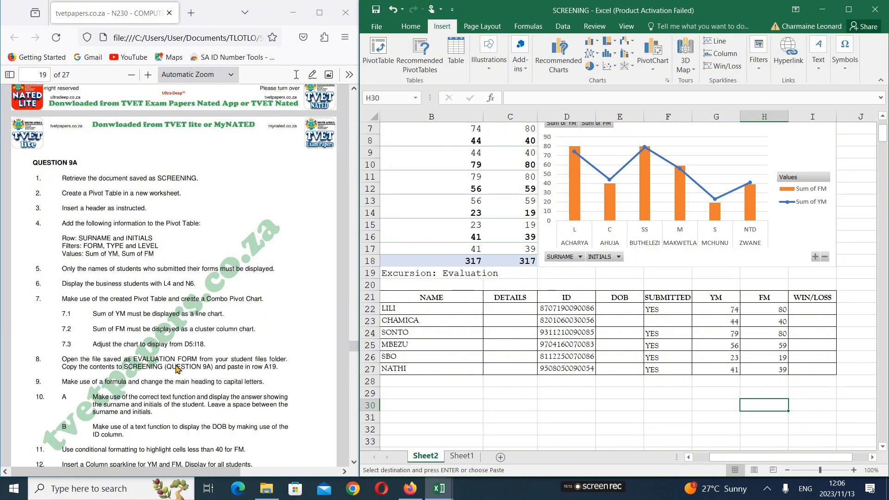
Select the main heading in cell B19 of Sheet2 and widen the SCREENING window beside the question paper
scroll(97, 408, down, 1)
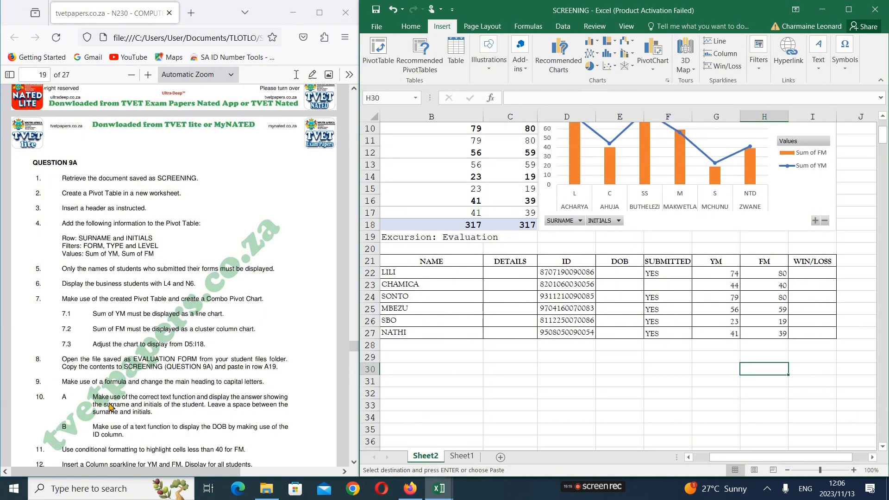
click(110, 402)
scroll(111, 401, down, 3)
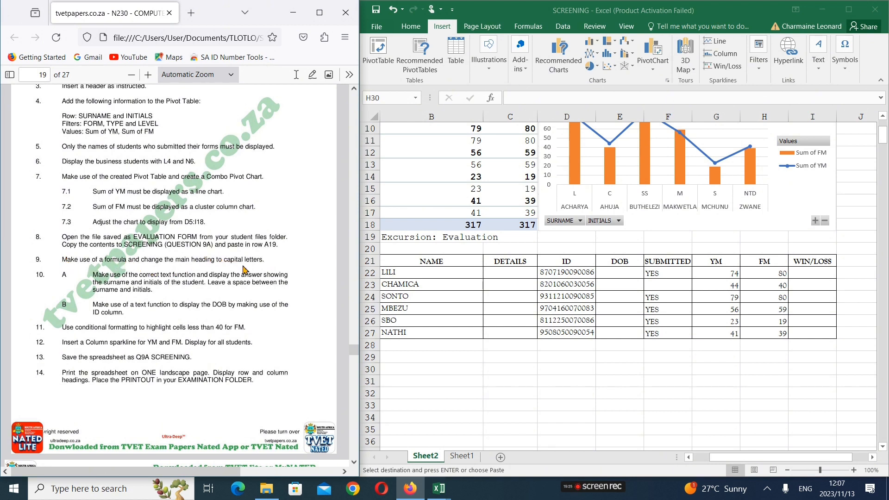
click(407, 237)
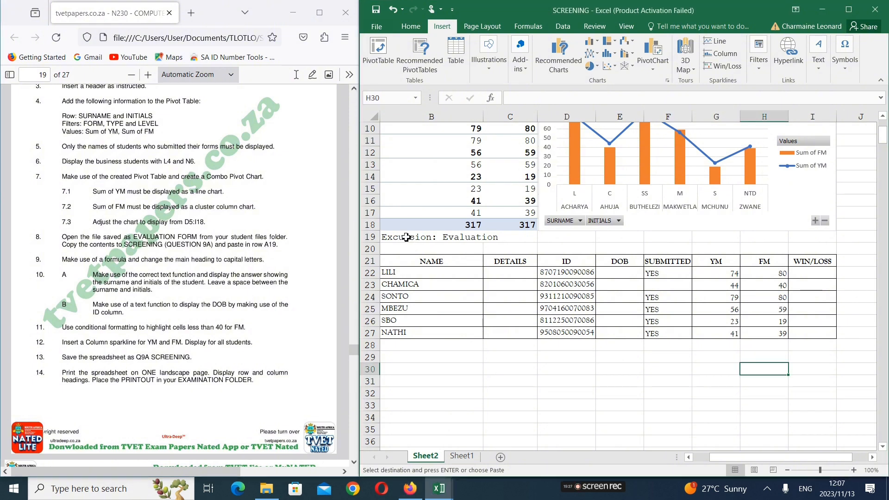
scroll(407, 237, down, 1)
scroll(406, 236, up, 4)
scroll(407, 237, down, 4)
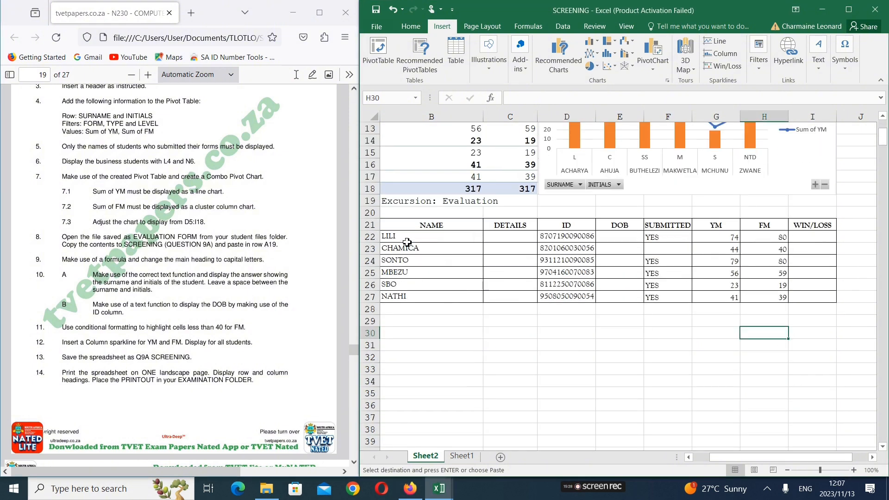
click(394, 202)
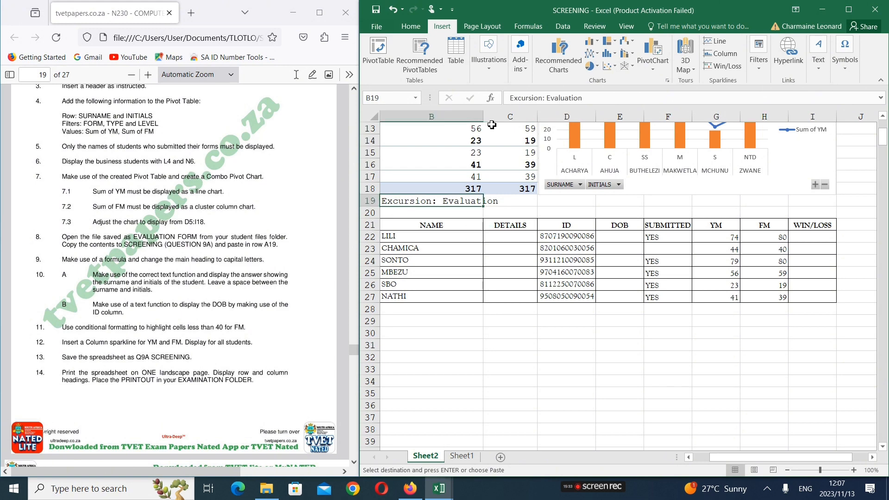
click(411, 28)
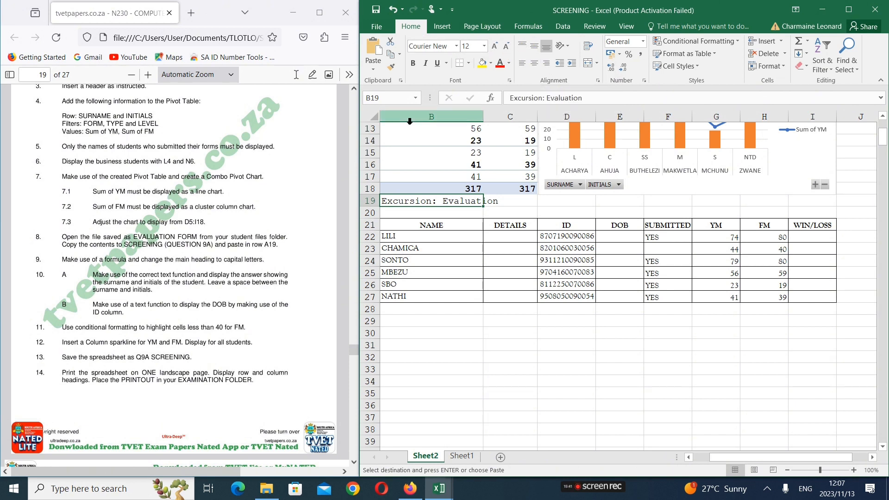
drag(360, 112, 262, 114)
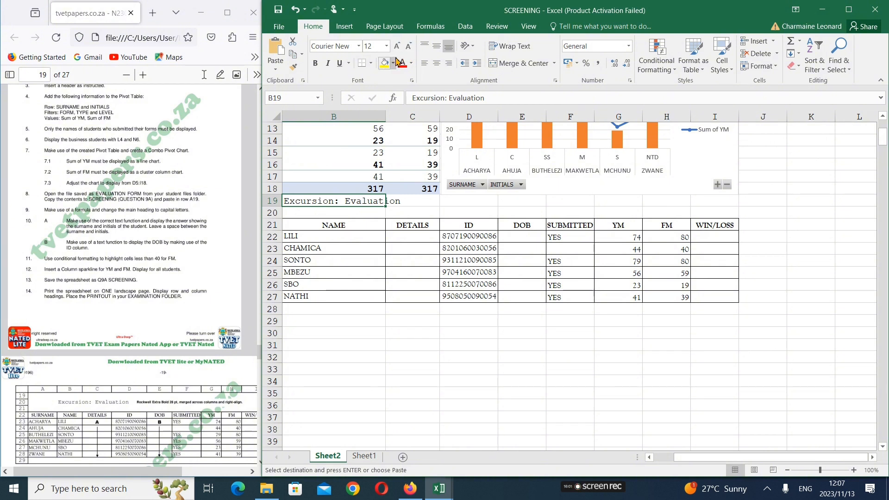
Try to capitalize the heading in B19 by turning it into the formula =UPPER(Excursion: Evaluation)
double_click(288, 200)
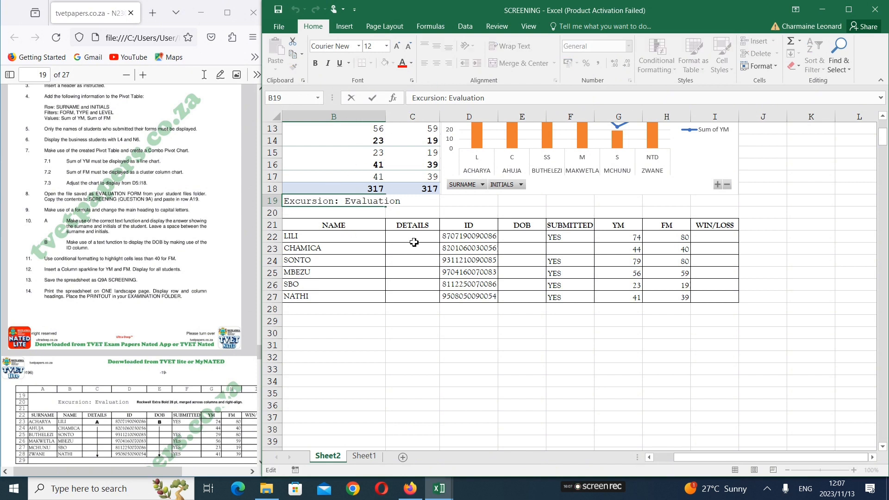
text(=)
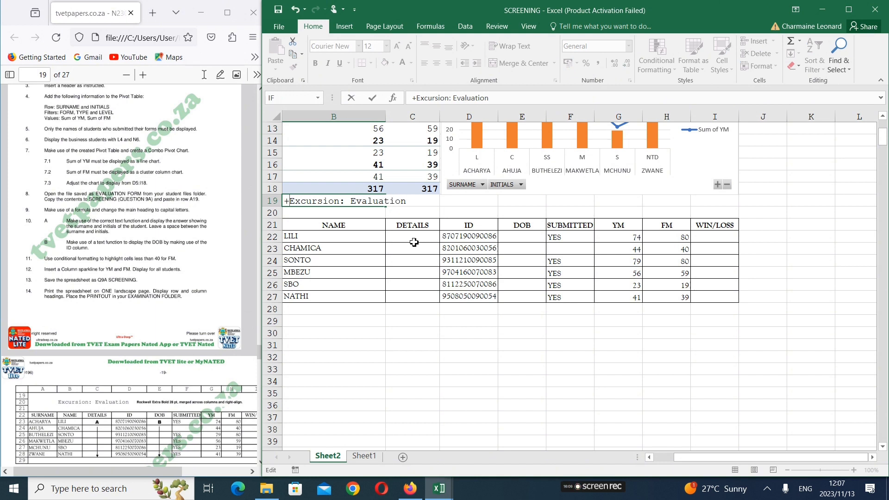
text(upp)
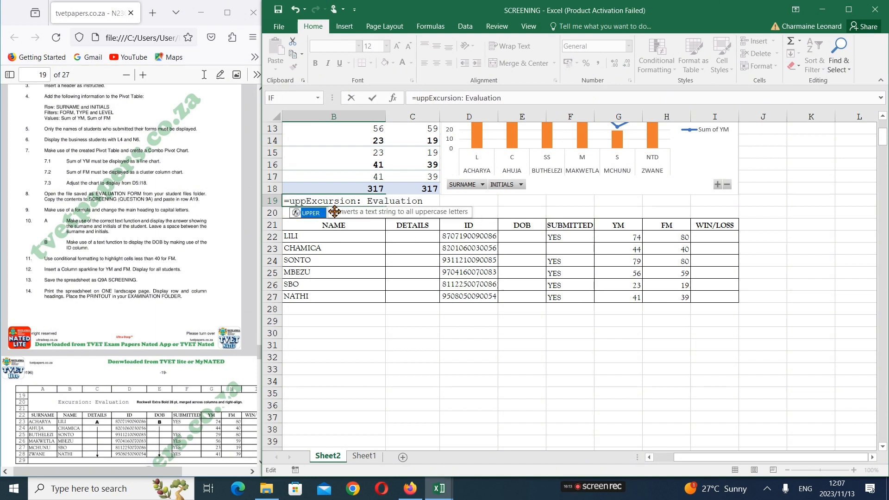
double_click(316, 214)
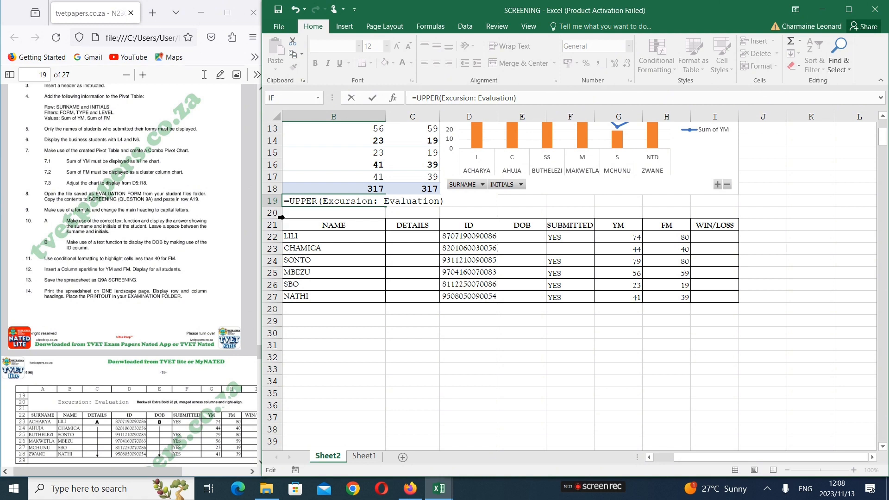
key(Return)
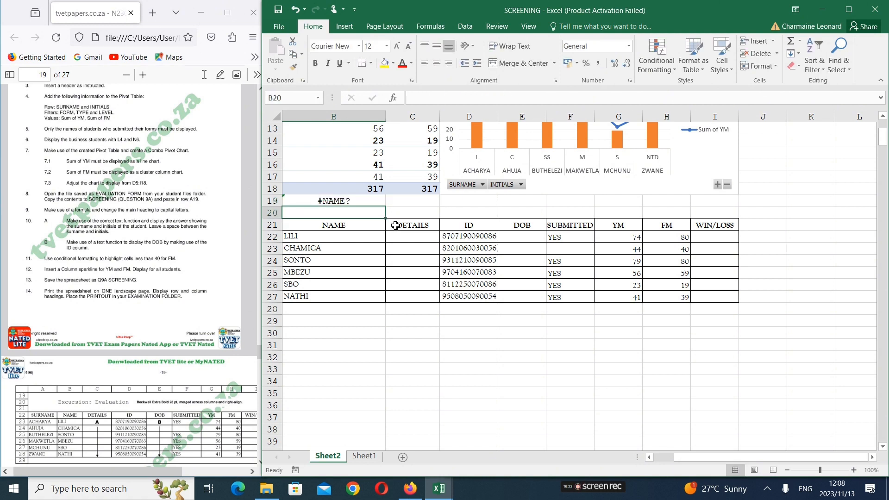
Remove the space after the colon in B19's formula so it reads =UPPER(Excursion:Evaluation)
double_click(345, 199)
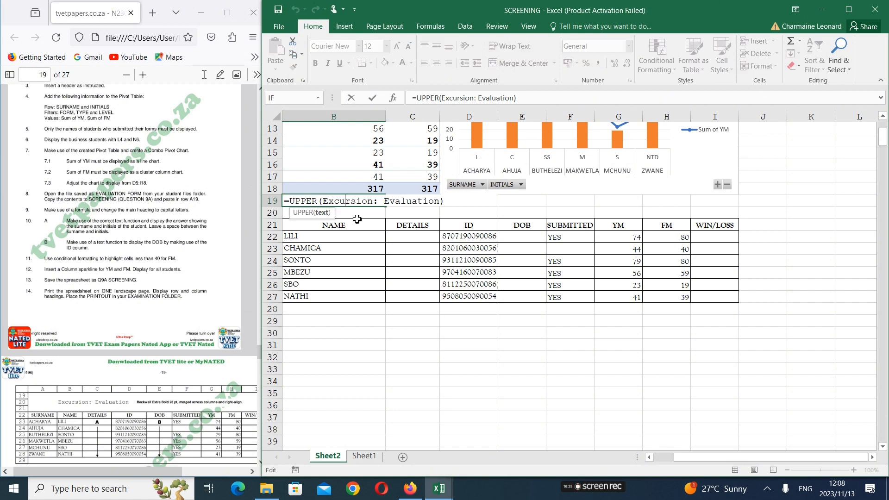
click(322, 199)
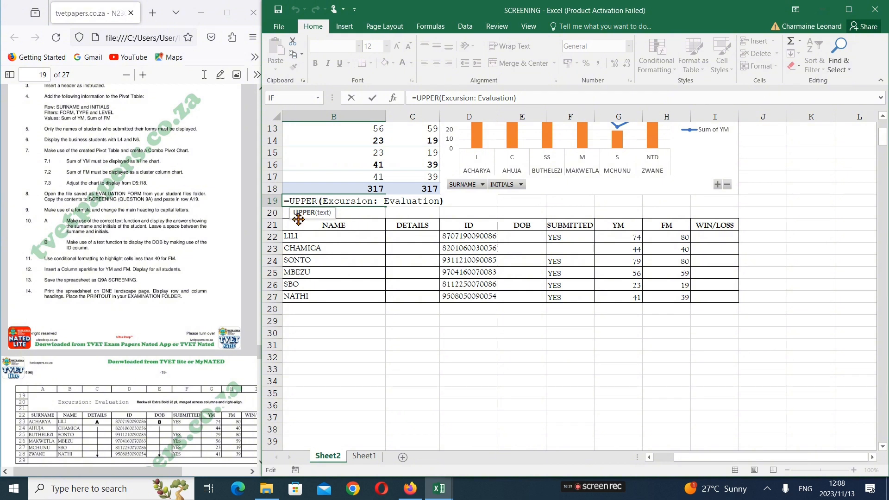
click(323, 203)
click(456, 204)
click(442, 202)
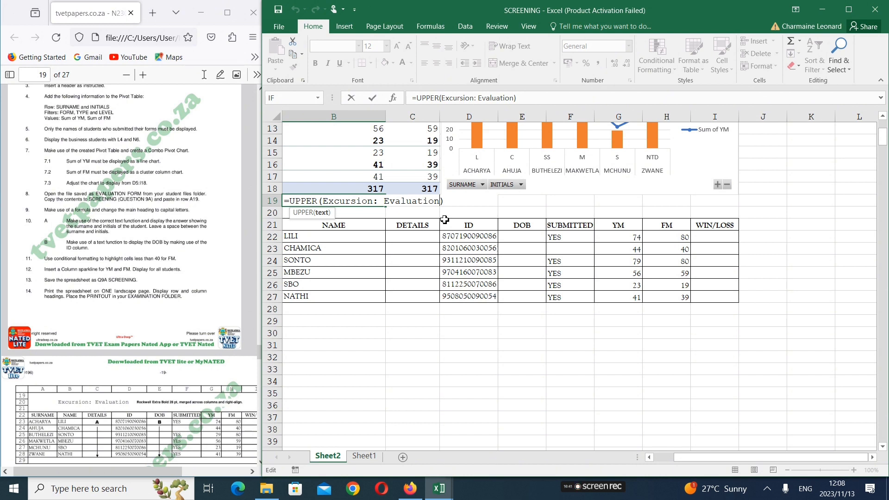
key(Right)
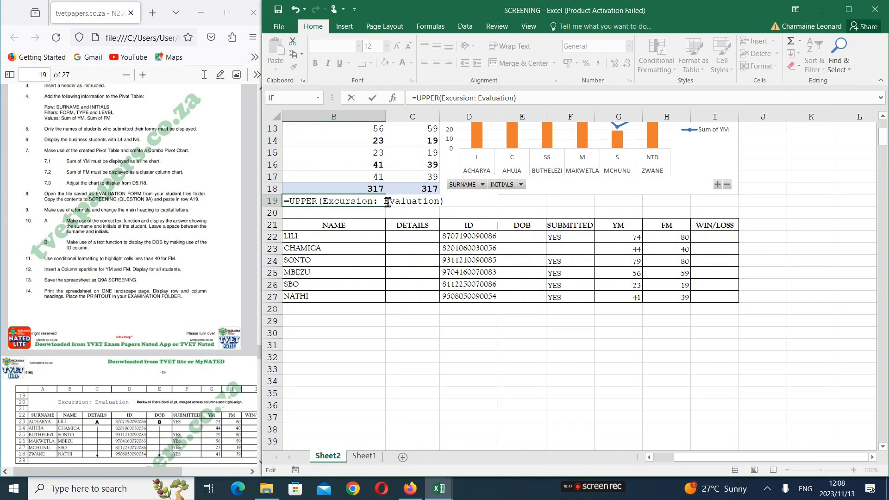
key(Left)
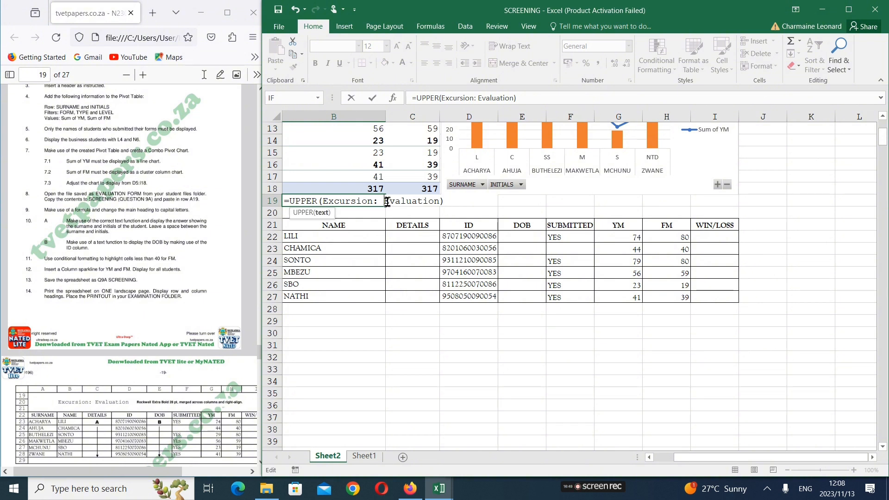
key(BackSpace)
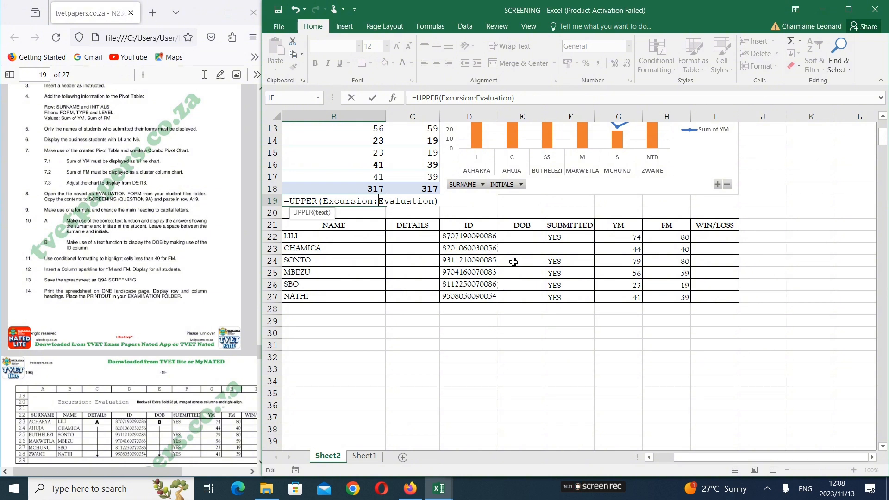
key(Return)
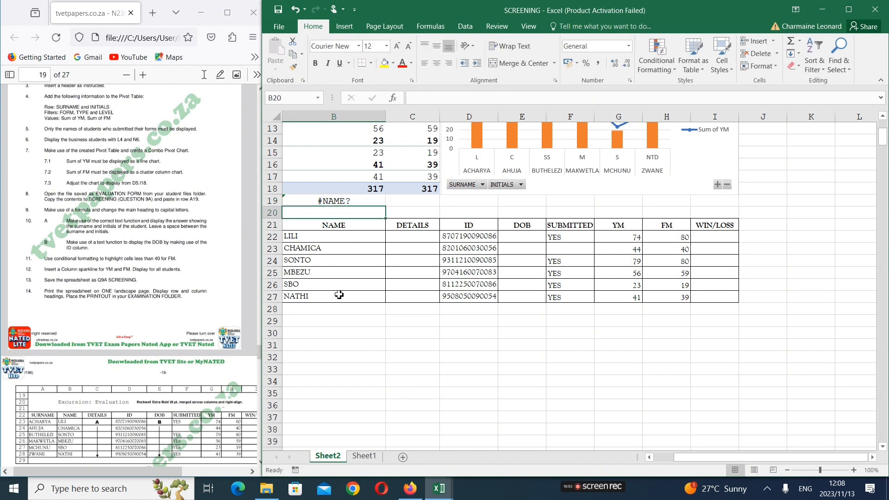
Try the formula =upper(excursion:evaluation) in cell D19 of Sheet2
double_click(353, 202)
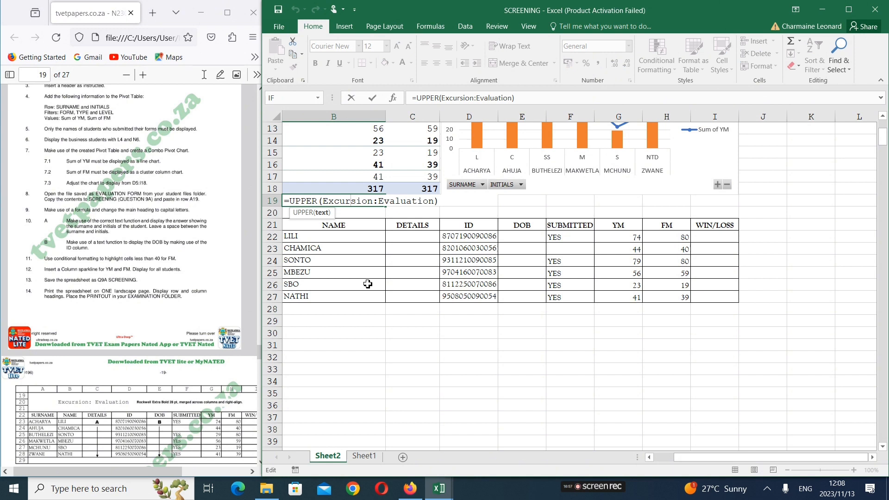
click(558, 200)
click(454, 204)
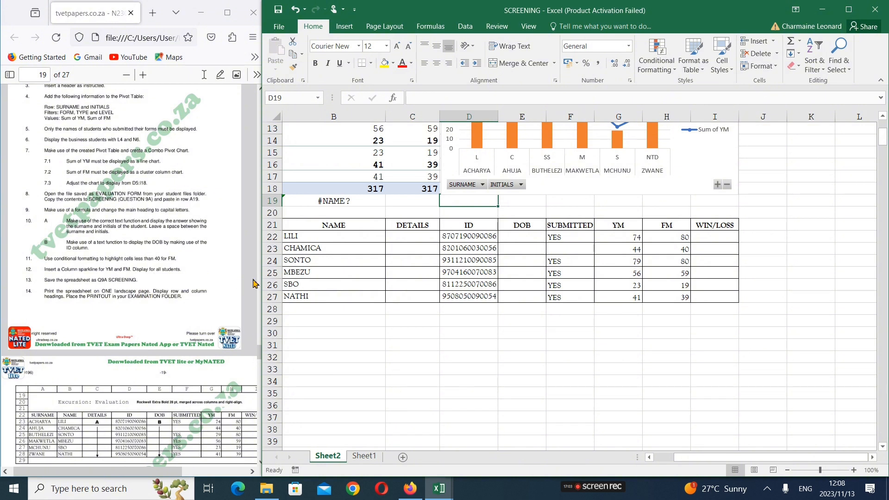
text(=uppere)
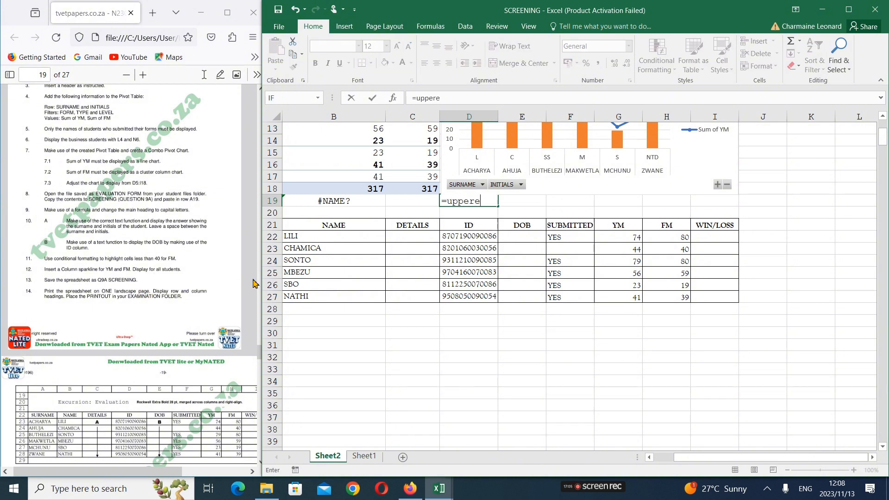
key(BackSpace)
text(()
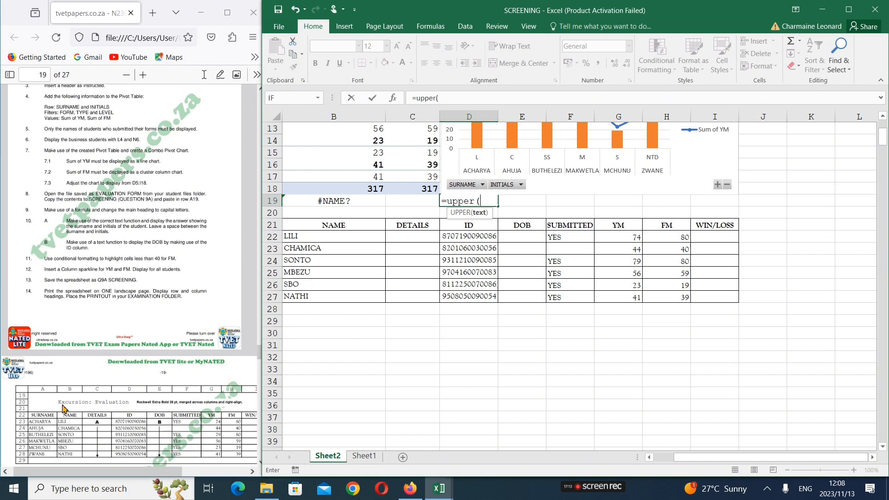
text(excursion)
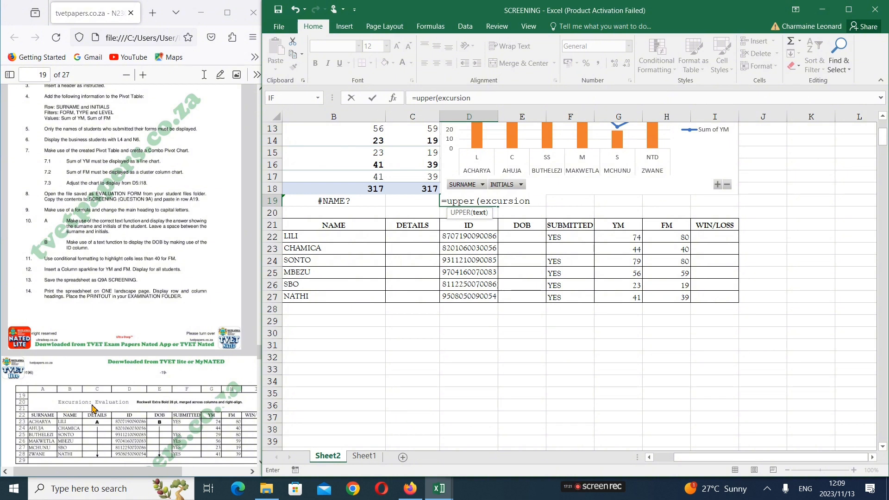
text(:evaluatio)
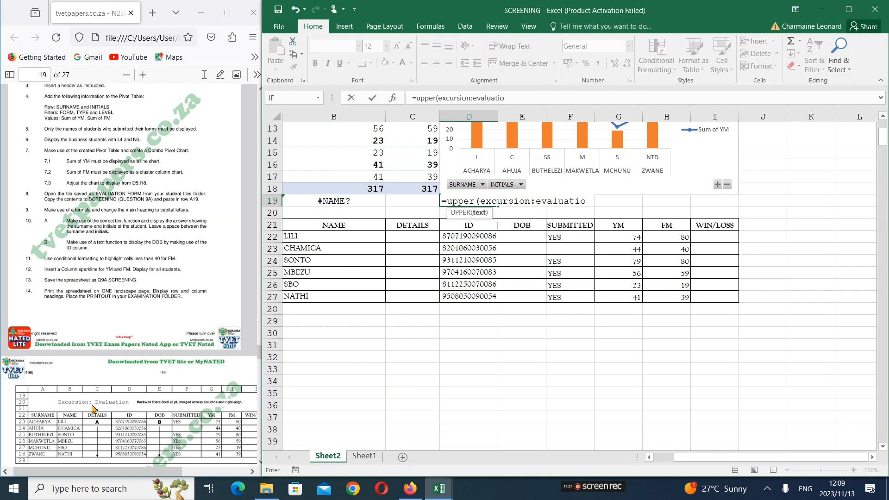
text(n))
key(Return)
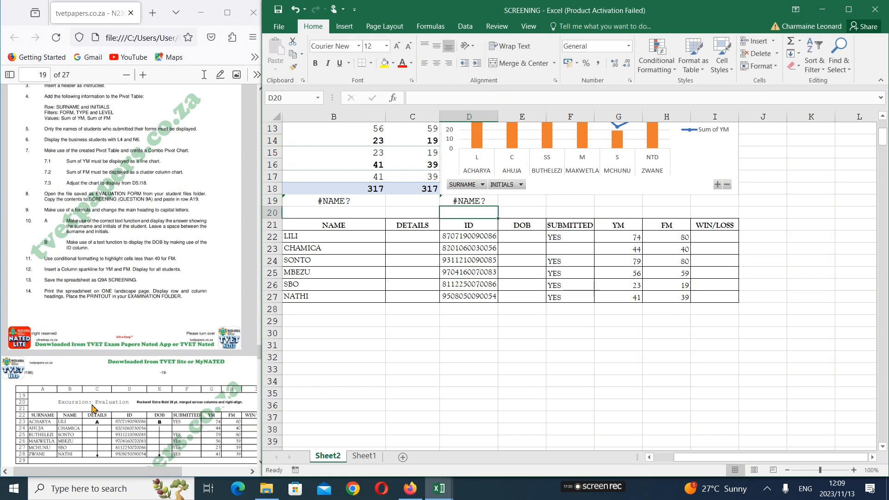
Inspect the UPPER formulas in cells B19 and D19 for the cause of their errors
click(336, 201)
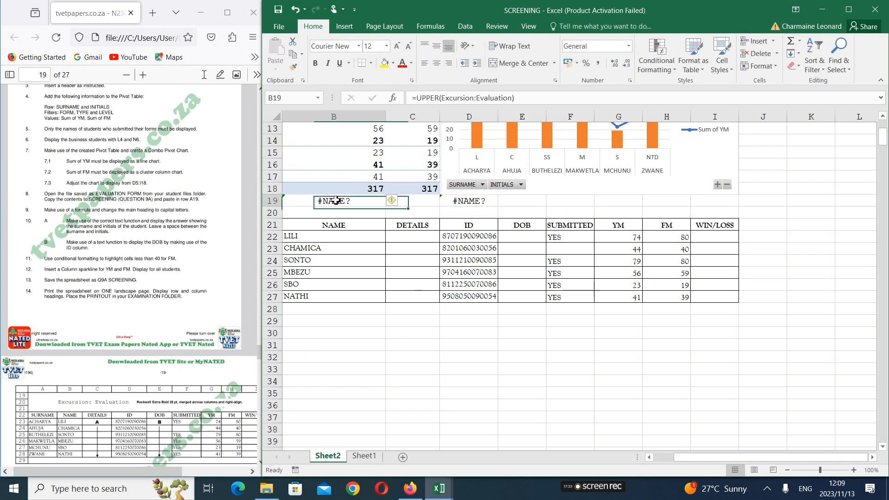
mouse_move(393, 201)
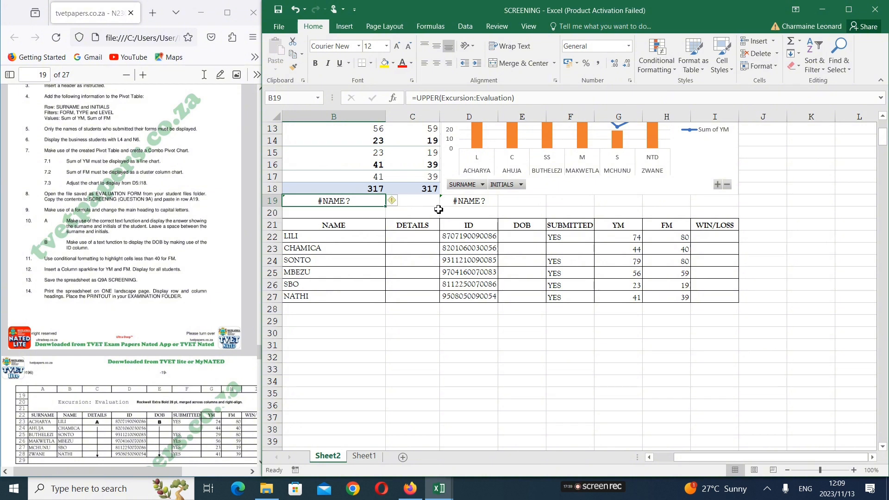
double_click(350, 202)
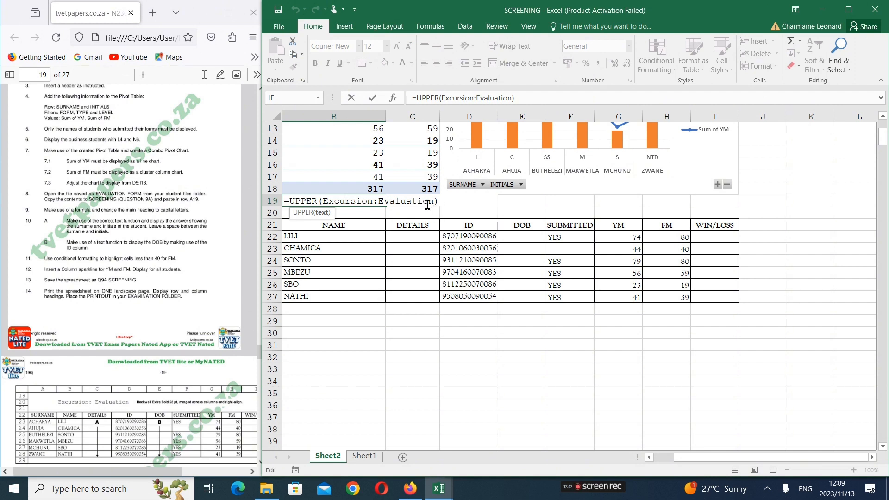
click(520, 202)
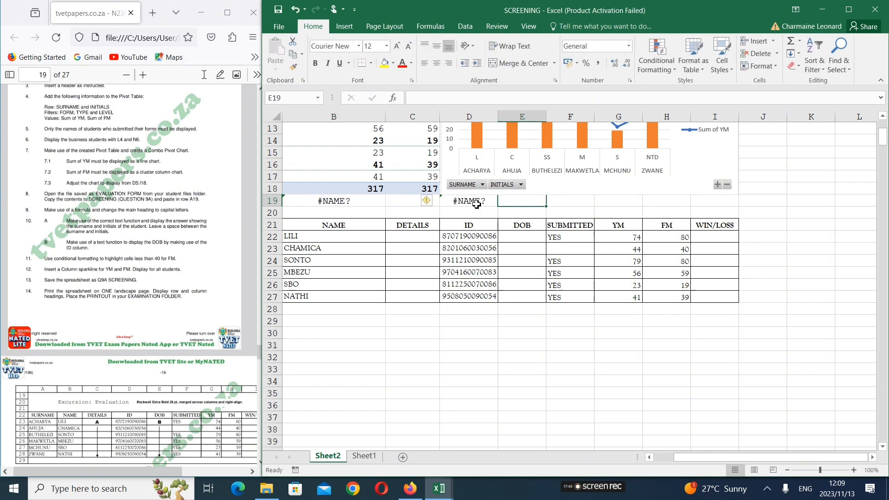
double_click(478, 202)
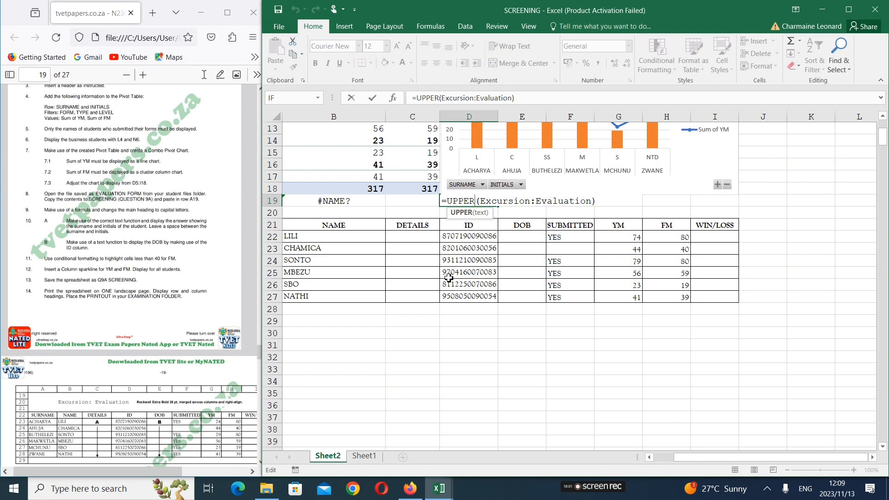
key(Return)
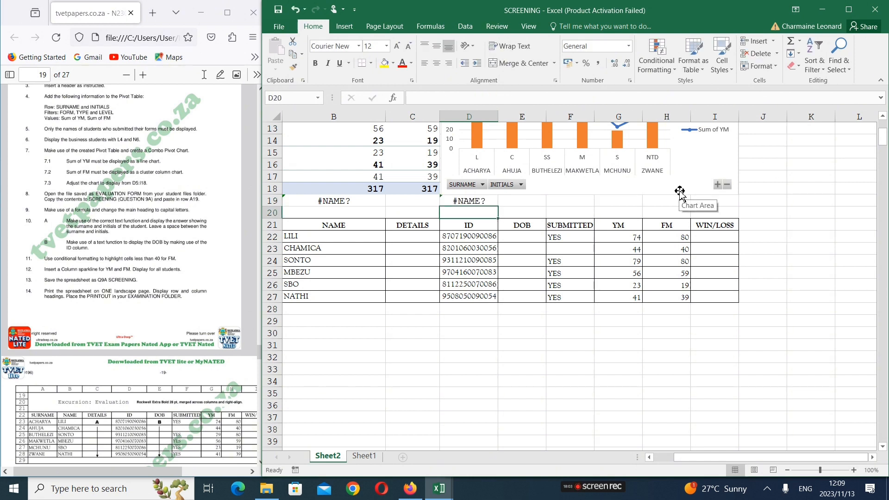
Strip =UPPER from the formula in B19 so the cell contains only (Excursion:Evaluation)
click(353, 202)
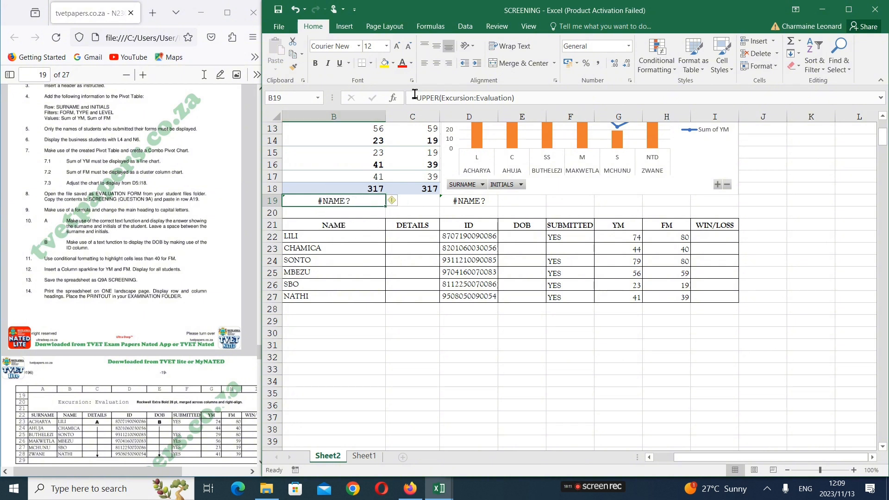
click(445, 102)
key(BackSpace)
key(BackSpace)
key(BackSpace)
key(BackSpace)
key(BackSpace)
key(BackSpace)
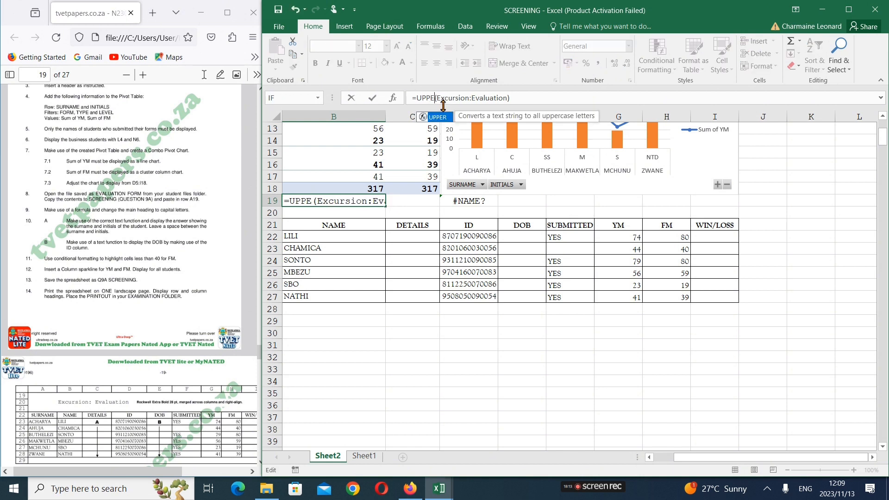
Delete the trial heading formula from cell D19
double_click(470, 200)
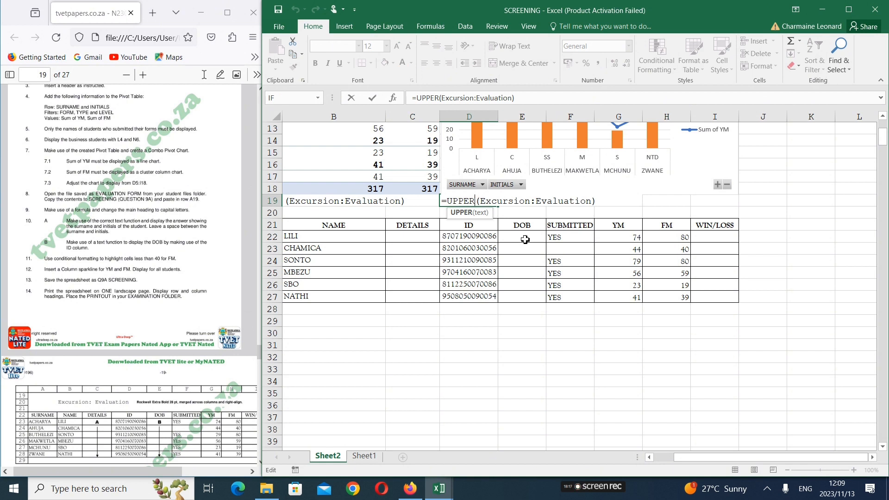
key(BackSpace)
key(BackSpace)
key(BackSpace)
key(BackSpace)
key(BackSpace)
key(BackSpace)
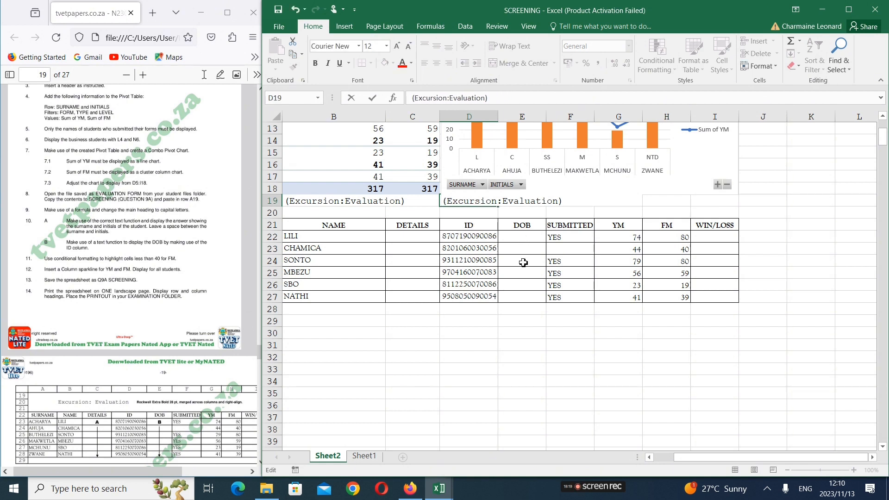
drag(564, 201, 364, 211)
drag(563, 192, 562, 192)
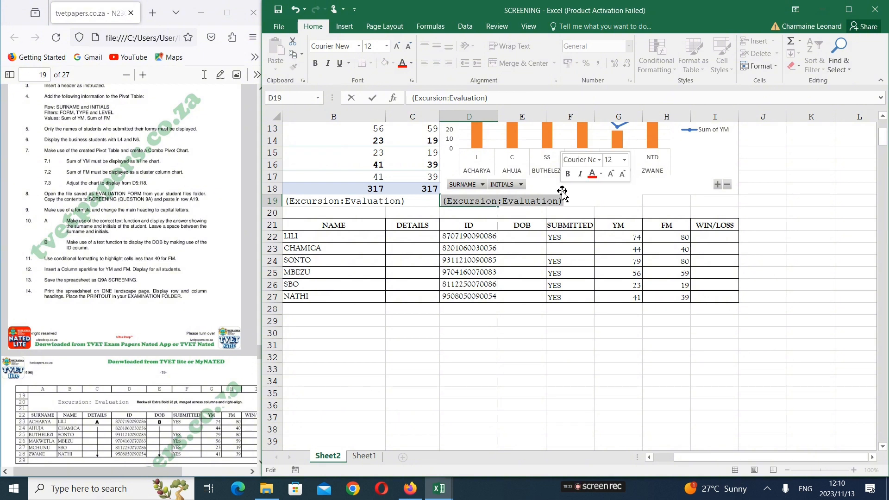
key(BackSpace)
click(621, 210)
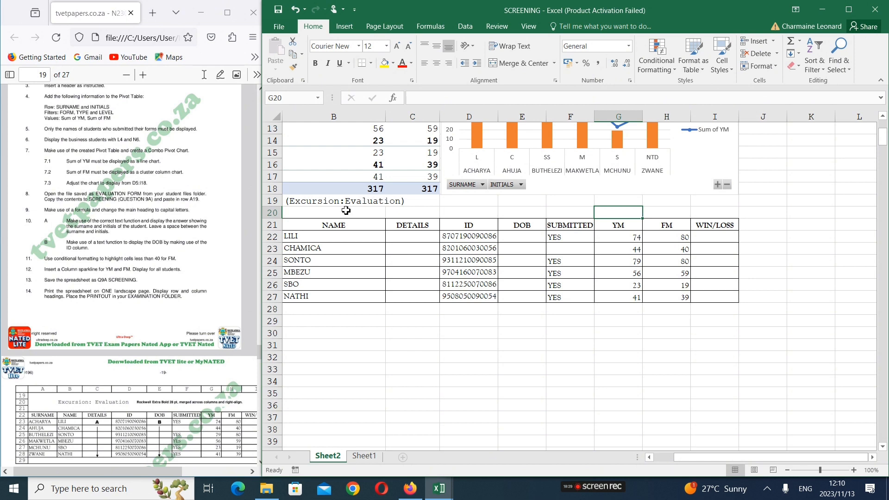
double_click(287, 200)
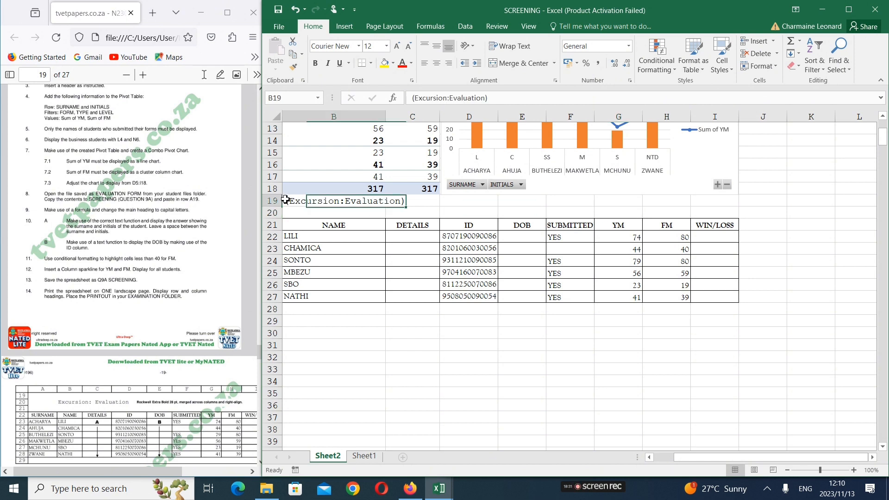
text(=)
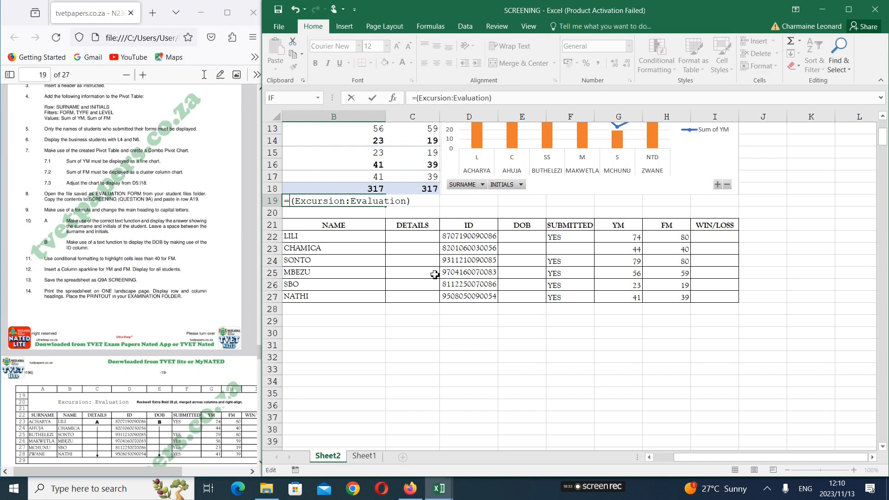
text(s)
key(BackSpace)
text(upper)
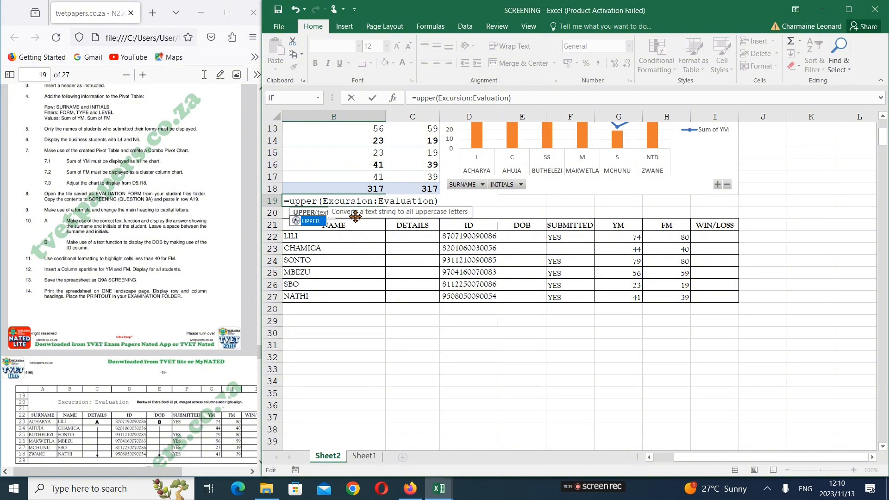
key(End)
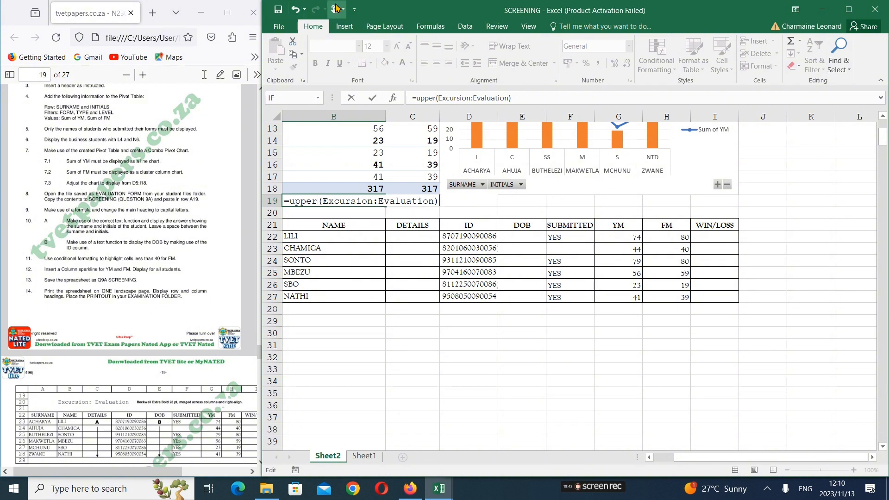
click(294, 10)
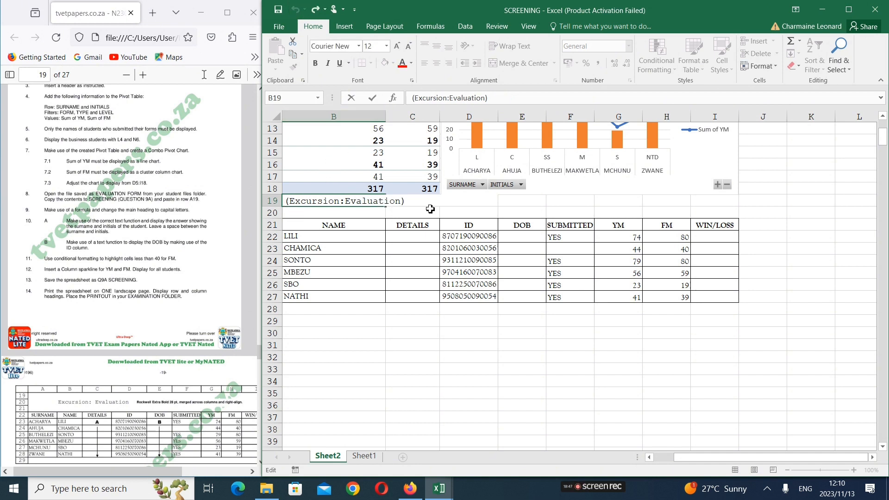
Change cell B19 to the formula =UPPER("Excursion:Evaluation") and widen column B to fit the heading
click(408, 200)
key(BackSpace)
click(290, 200)
key(BackSpace)
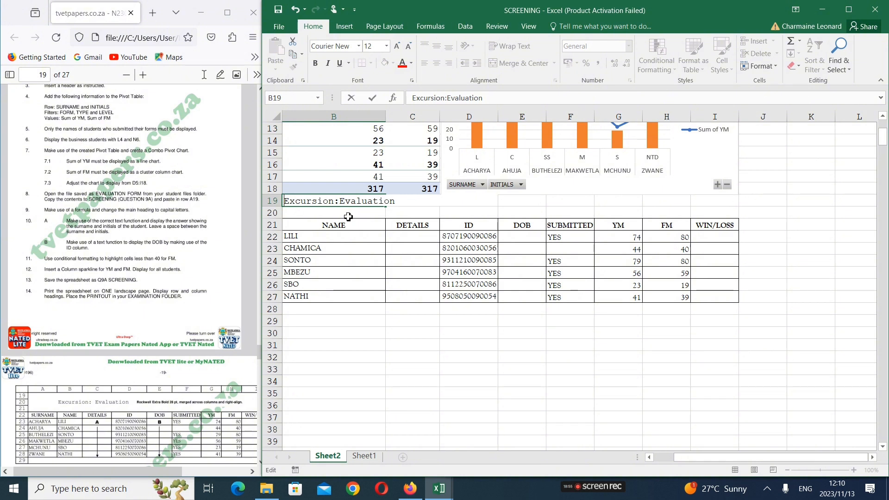
text(=upper)
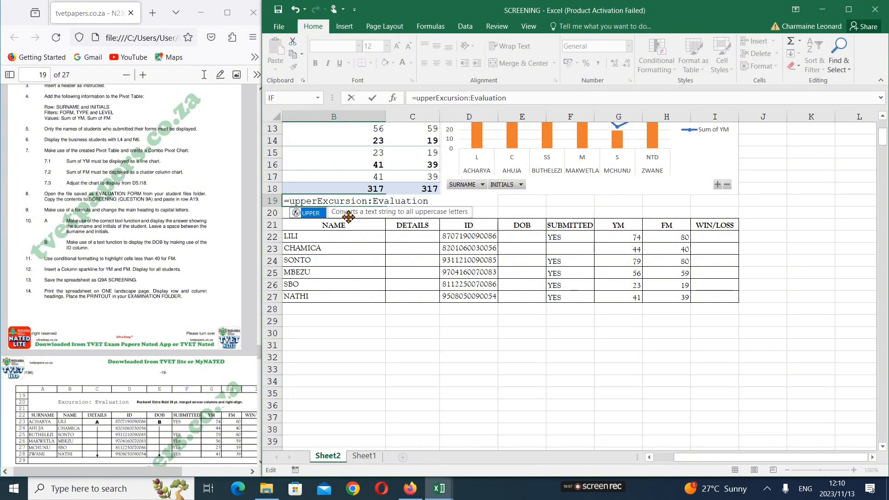
text(()
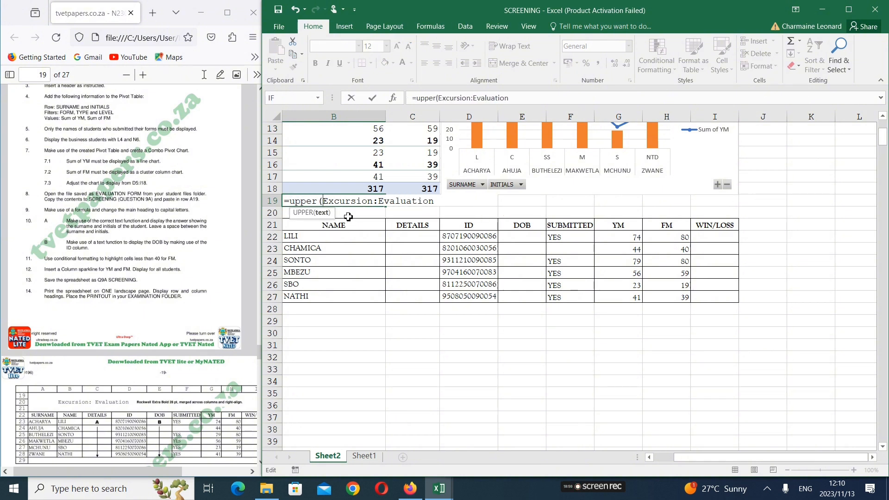
text(")
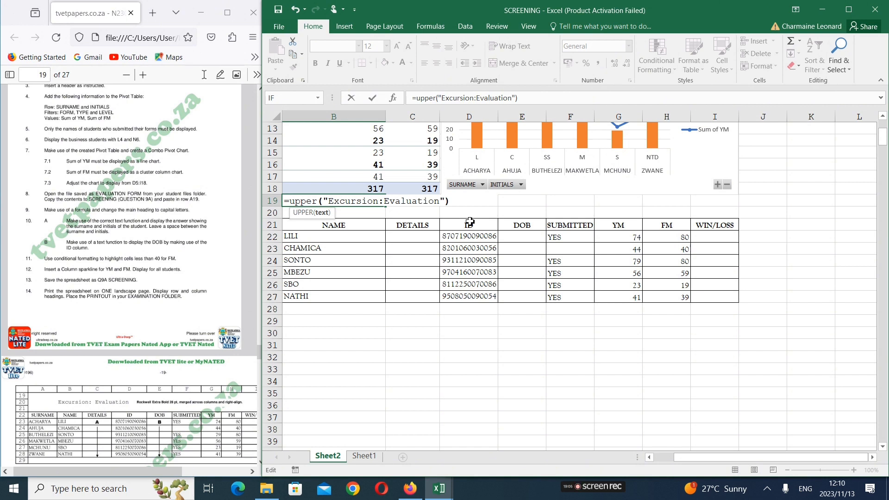
text("))
key(Return)
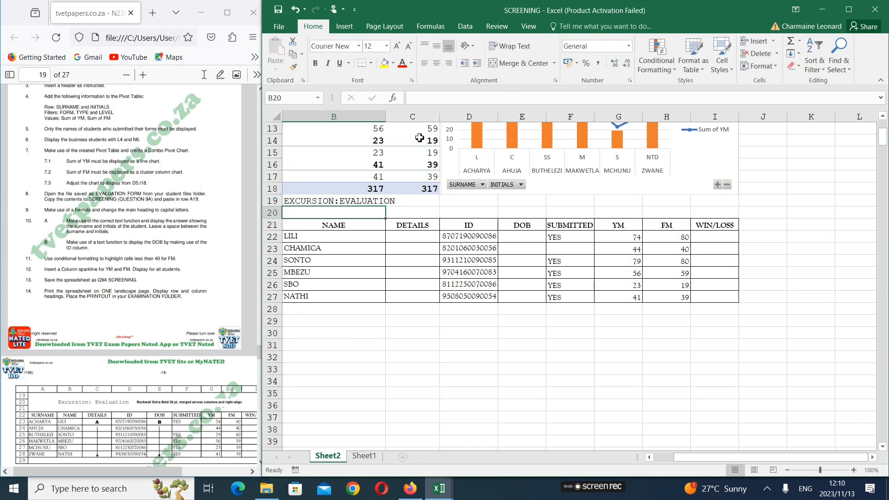
drag(389, 119, 401, 119)
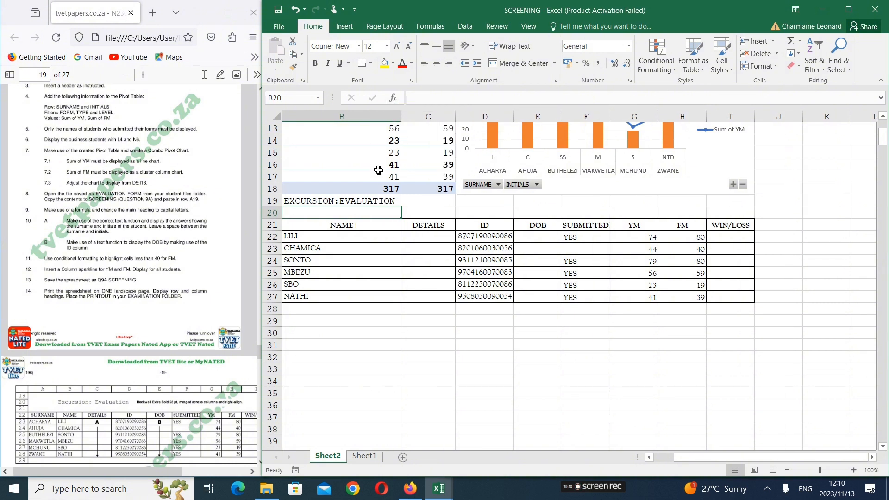
click(342, 201)
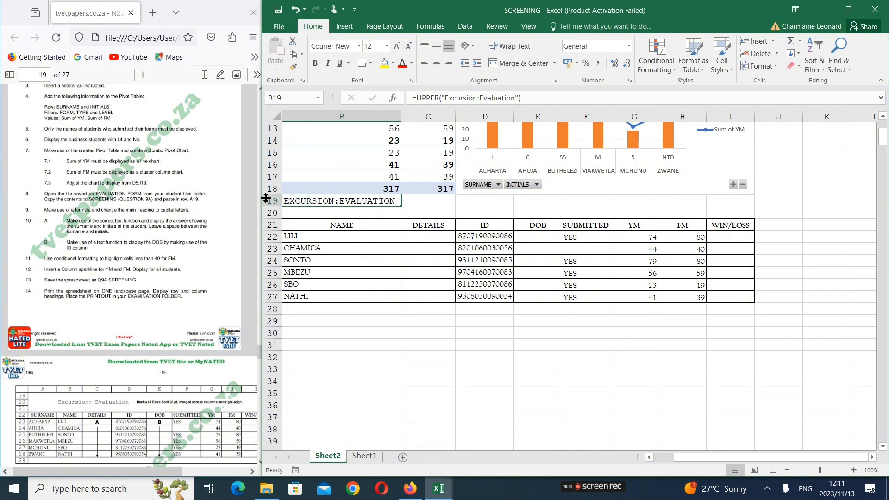
Narrow the spreadsheet window and widen the question paper window beside it
drag(261, 197, 304, 200)
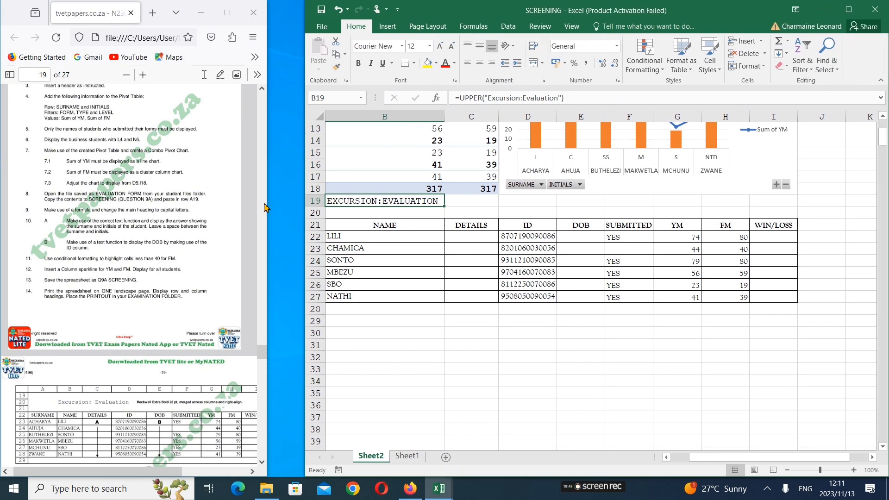
drag(269, 207, 306, 206)
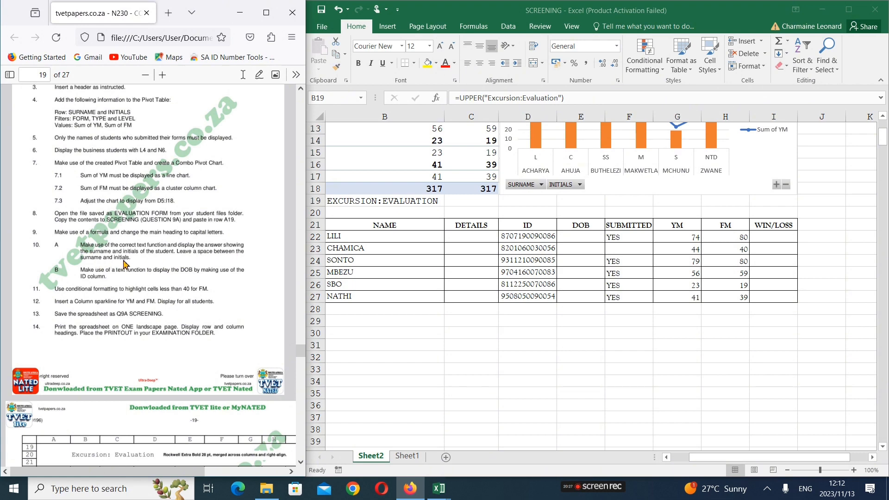
Examine instruction 10A and the paper's DETAILS column against the surname, name and details cells in row 22
scroll(125, 262, down, 5)
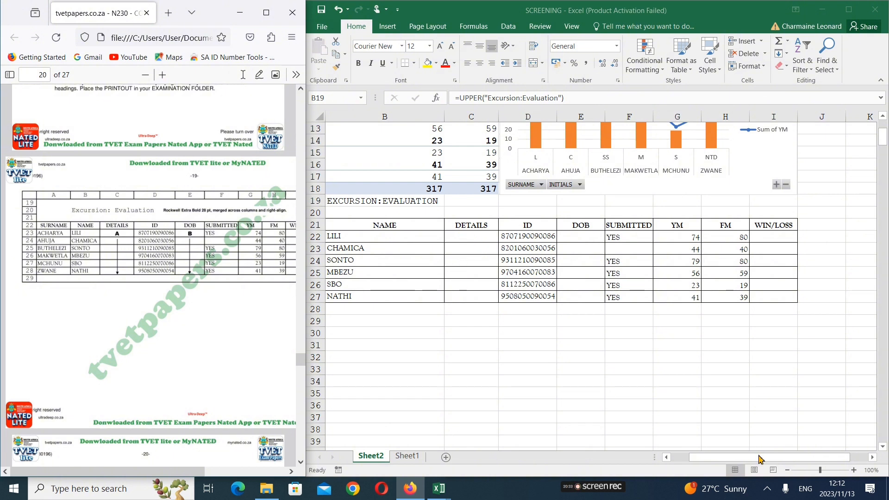
drag(710, 457, 673, 464)
click(349, 241)
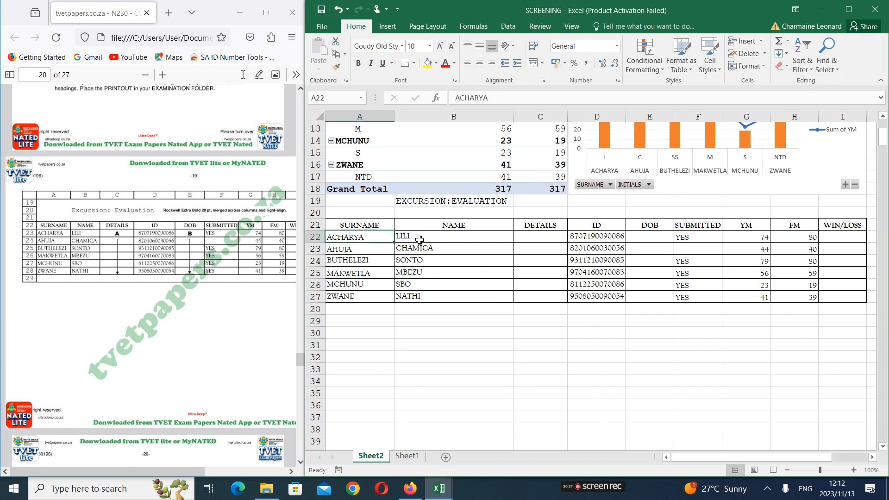
click(420, 240)
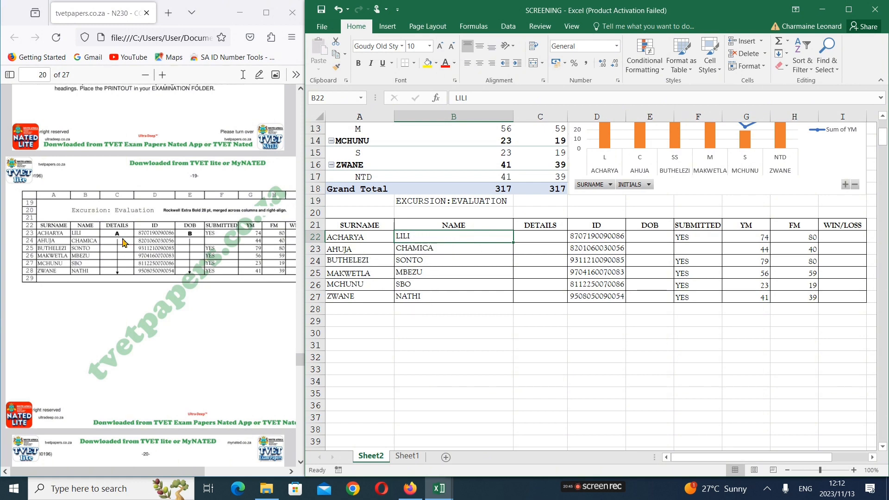
scroll(123, 218, up, 4)
click(123, 218)
scroll(123, 218, up, 3)
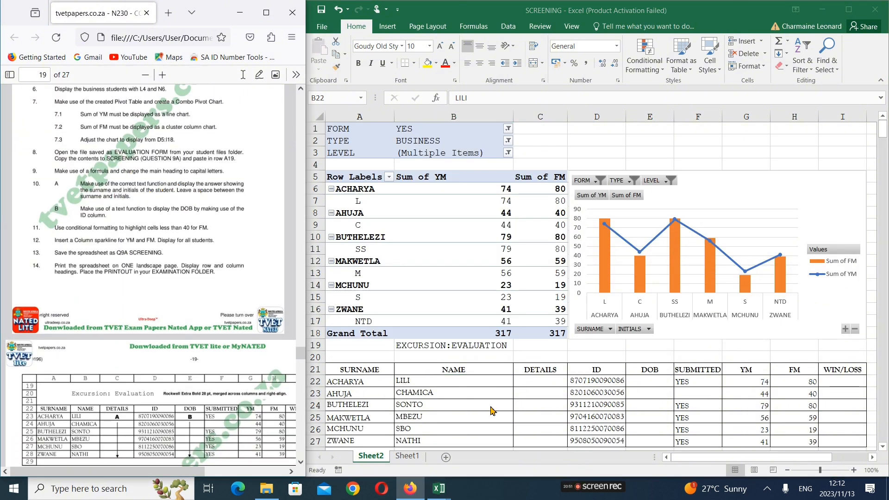
click(492, 393)
click(533, 382)
scroll(533, 388, down, 1)
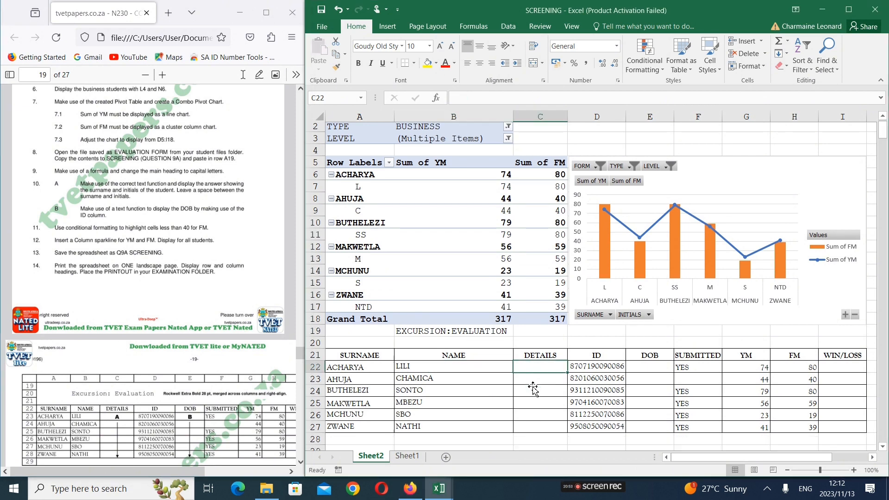
scroll(533, 389, down, 1)
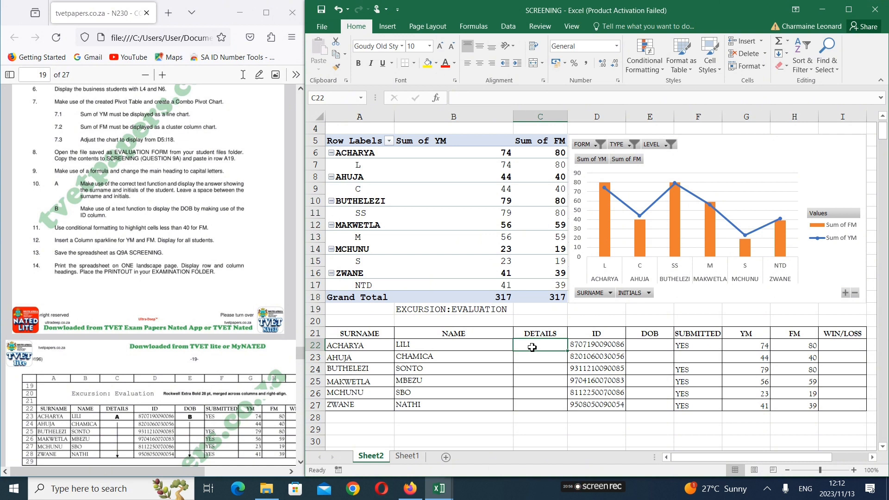
click(382, 347)
click(402, 347)
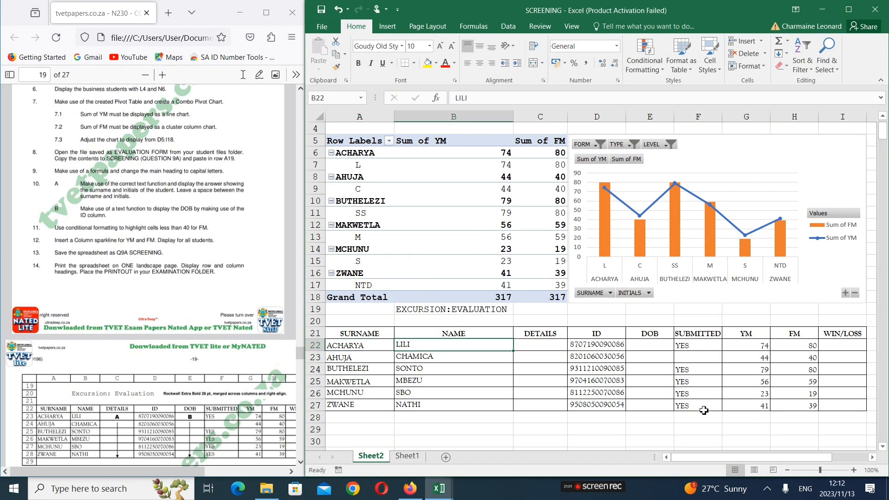
Enter the formula =CONCATENATE(A22;B22) in DETAILS cell C22 to join the surname and name
click(550, 348)
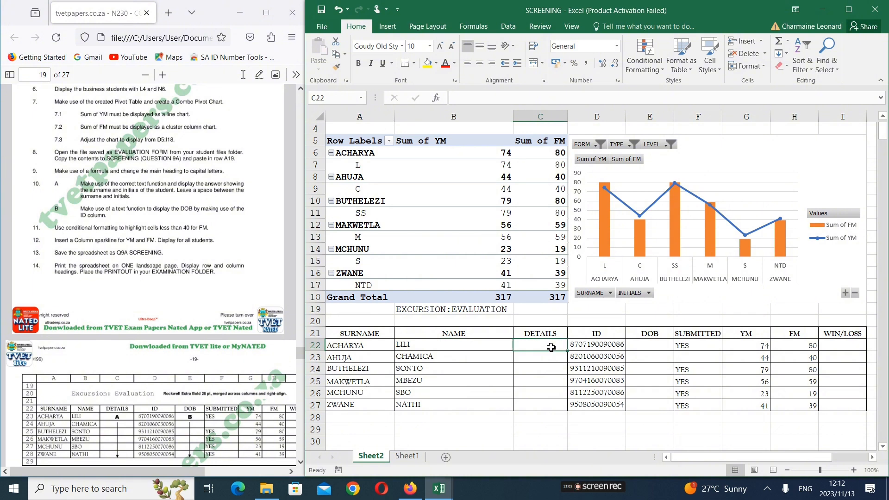
text(=con)
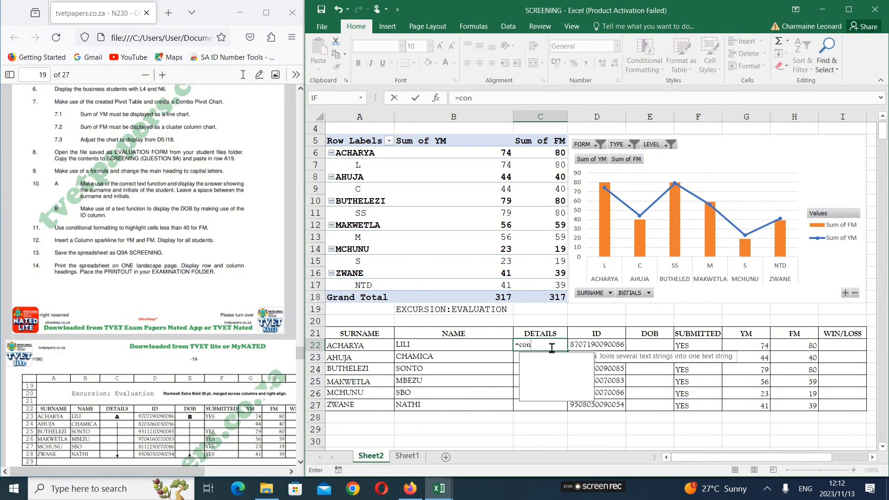
text(t)
key(BackSpace)
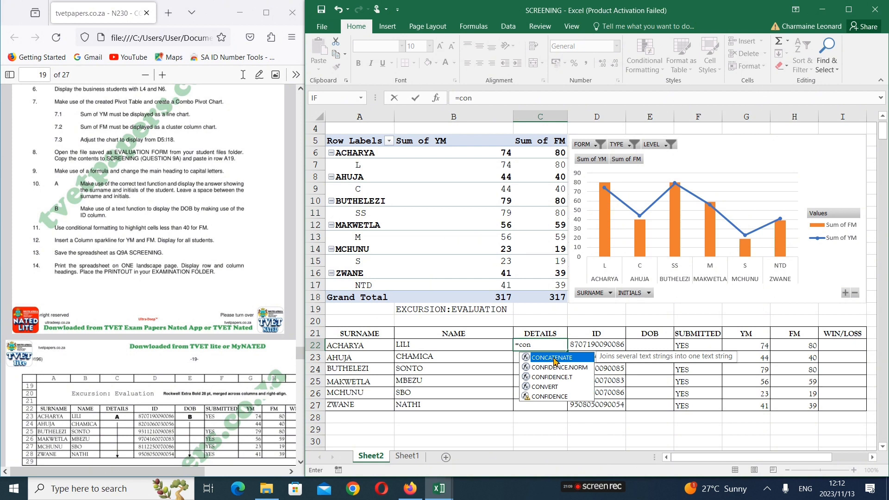
double_click(555, 358)
key(BackSpace)
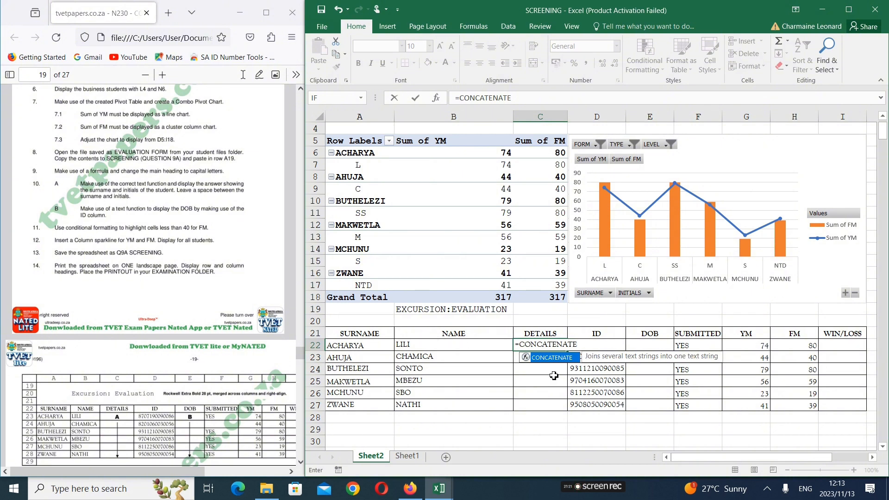
text(()
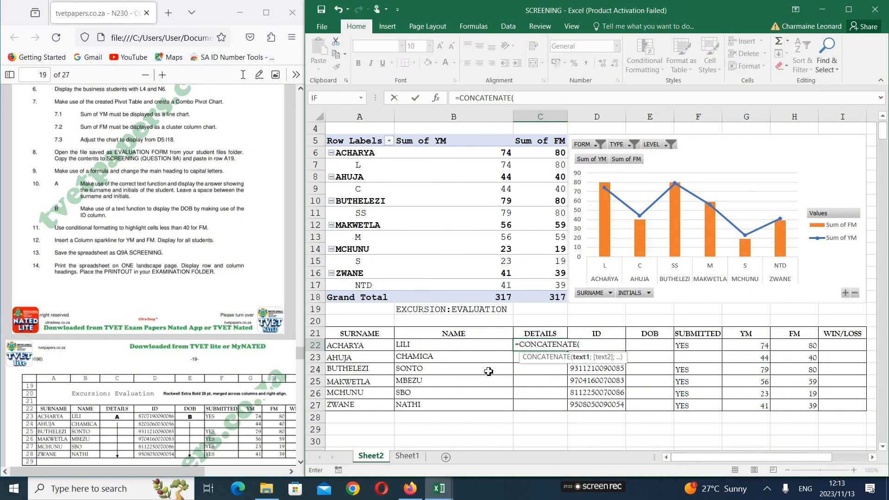
click(382, 347)
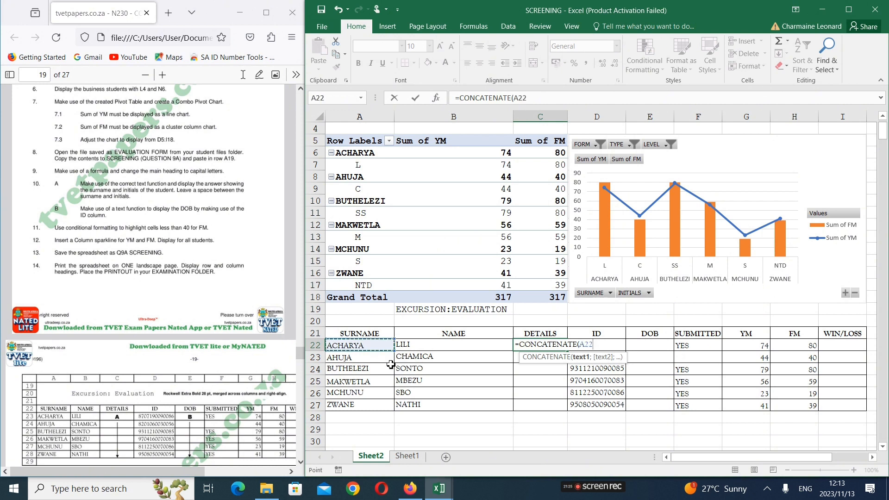
text(;)
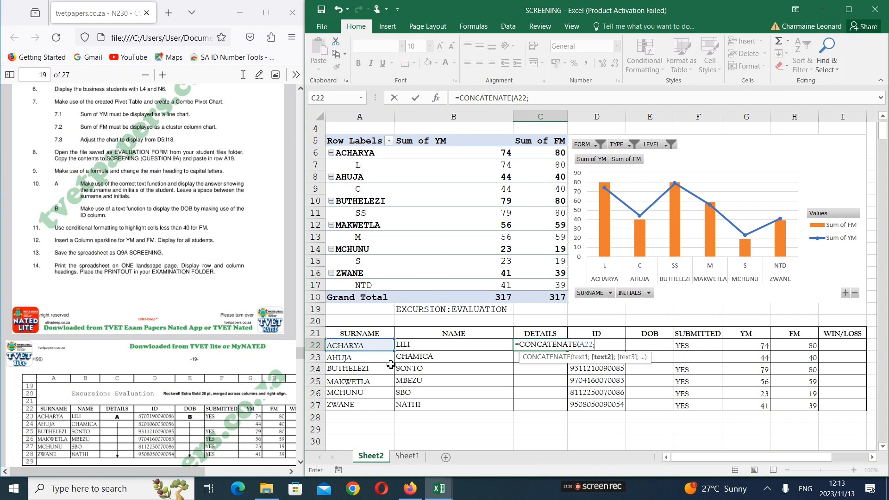
click(457, 345)
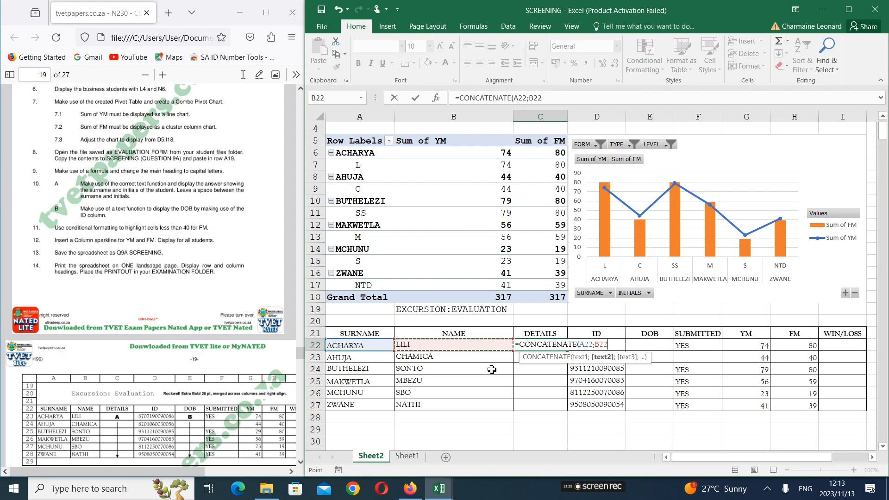
text())
key(Return)
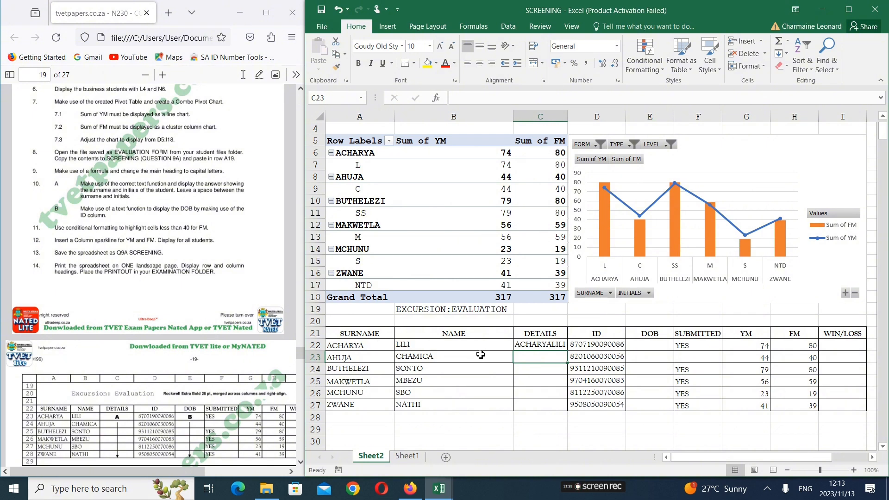
Replace the B22 argument in C22's formula with a quoted space and a separator, giving =CONCATENATE(A22;" ";
double_click(542, 345)
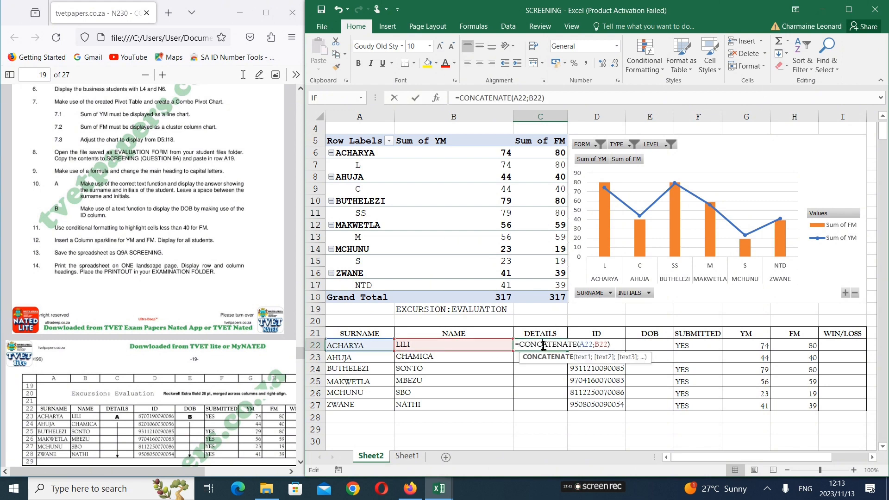
click(617, 347)
key(BackSpace)
key(BackSpace)
key(BackSpace)
key(BackSpace)
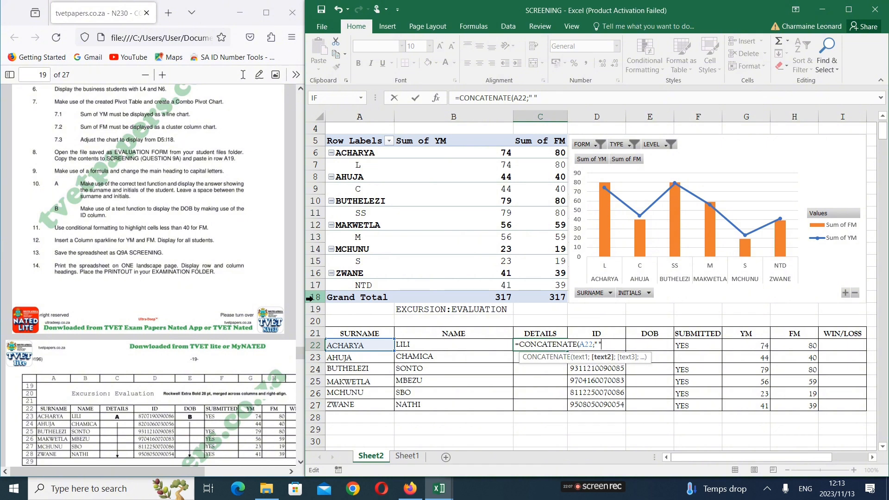
text(;)
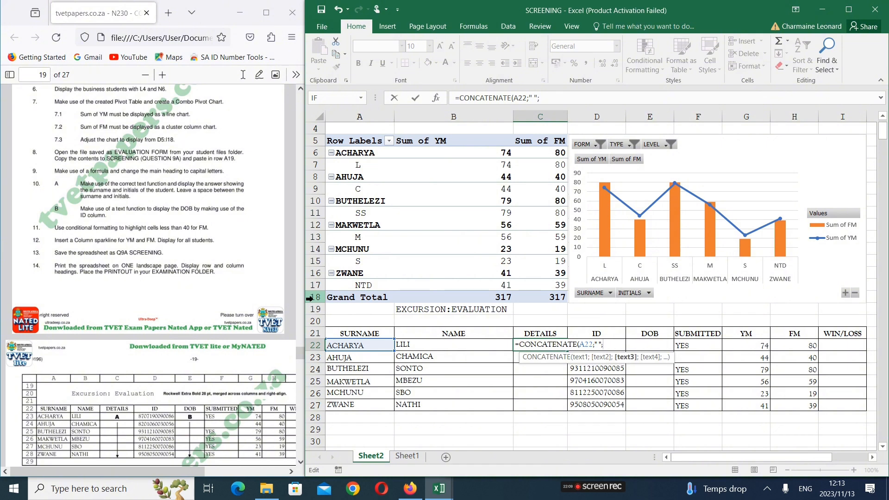
click(598, 345)
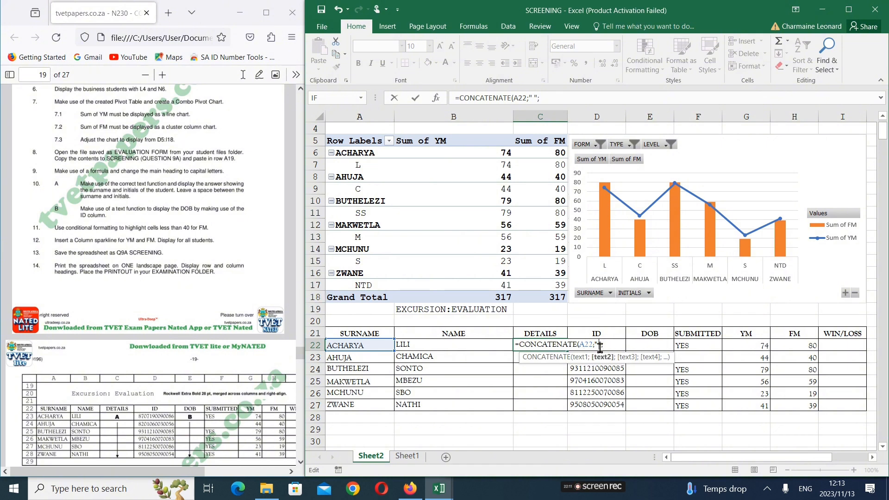
click(587, 345)
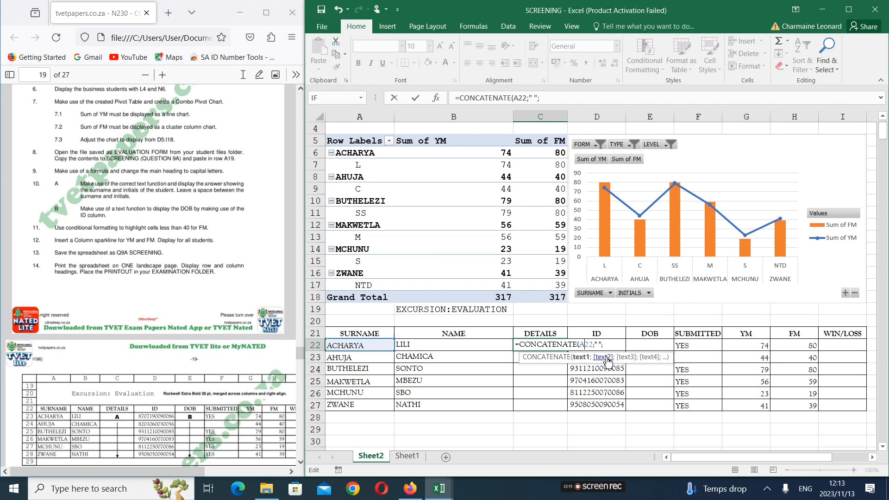
click(599, 345)
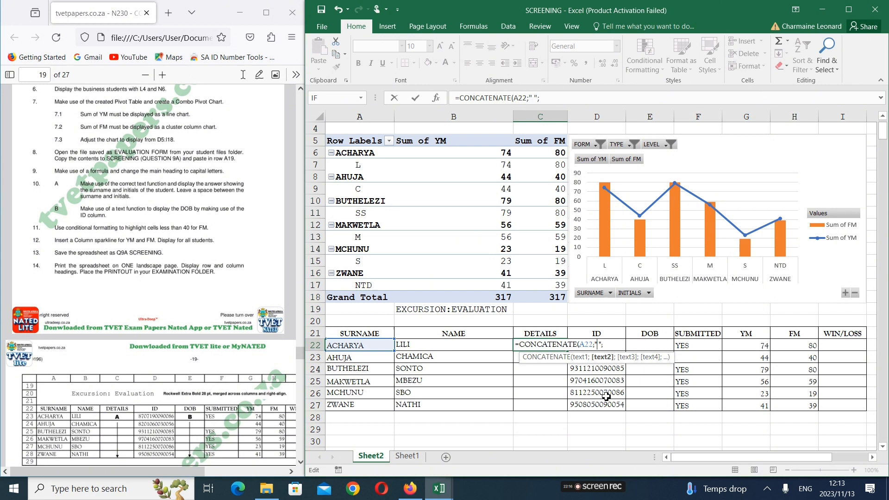
Complete the DETAILS formula in C22 with the first letter of the name, giving =CONCATENATE(A22;" ";LEFT(B22;1))
click(612, 346)
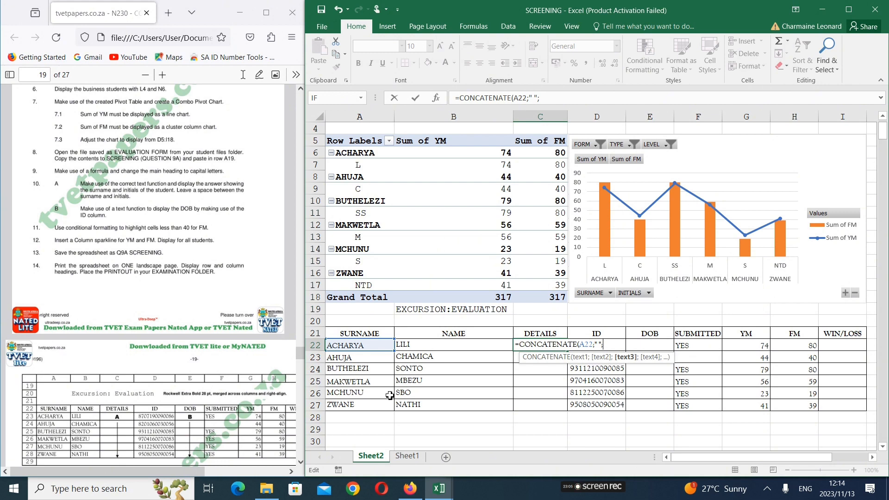
text(le)
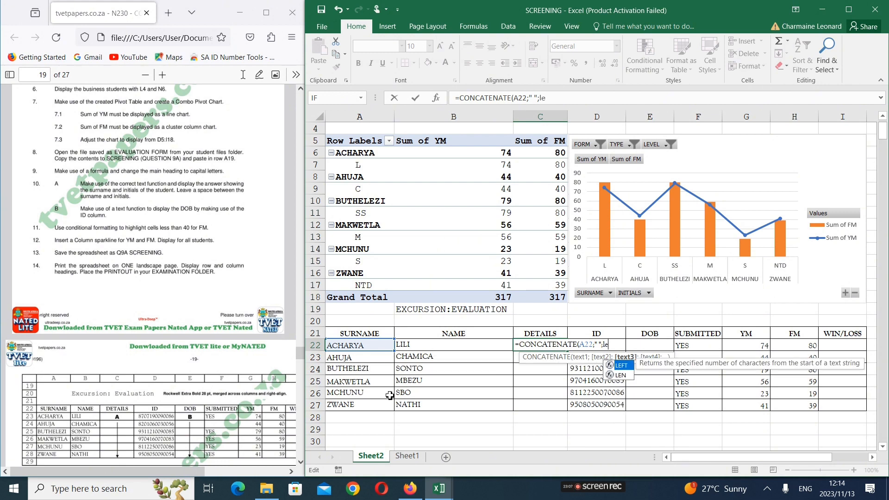
double_click(623, 366)
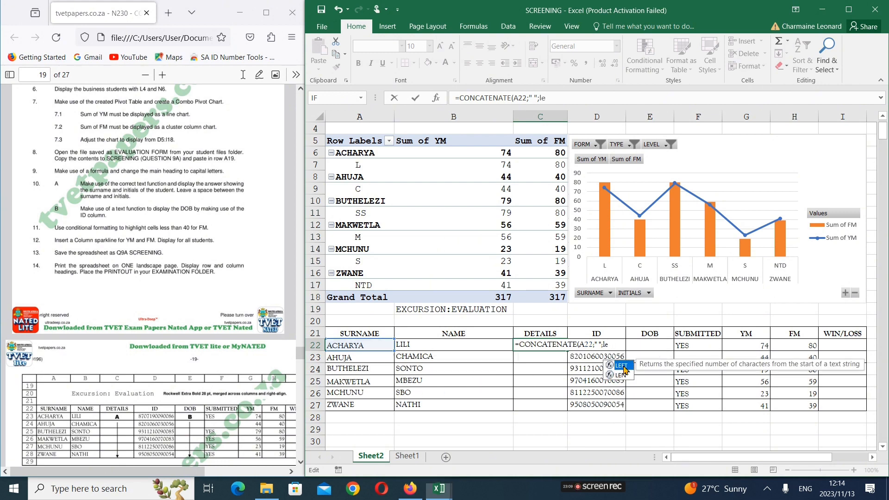
click(435, 346)
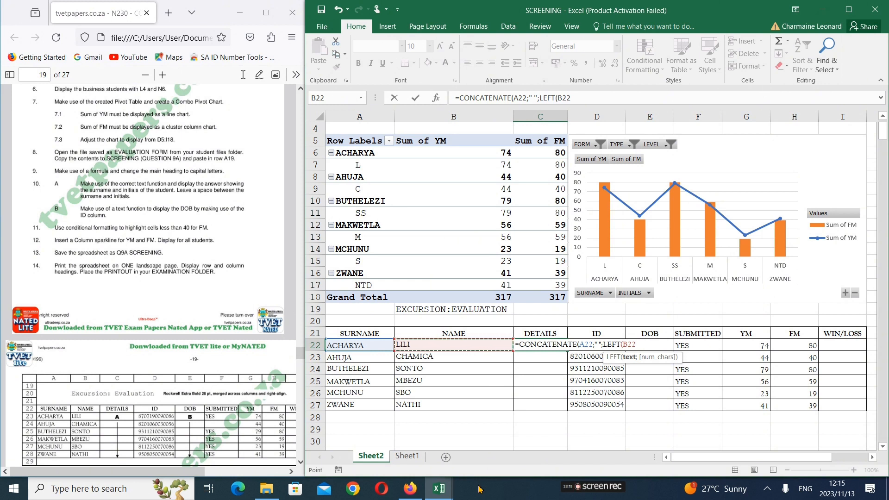
text(,)
text(;1)
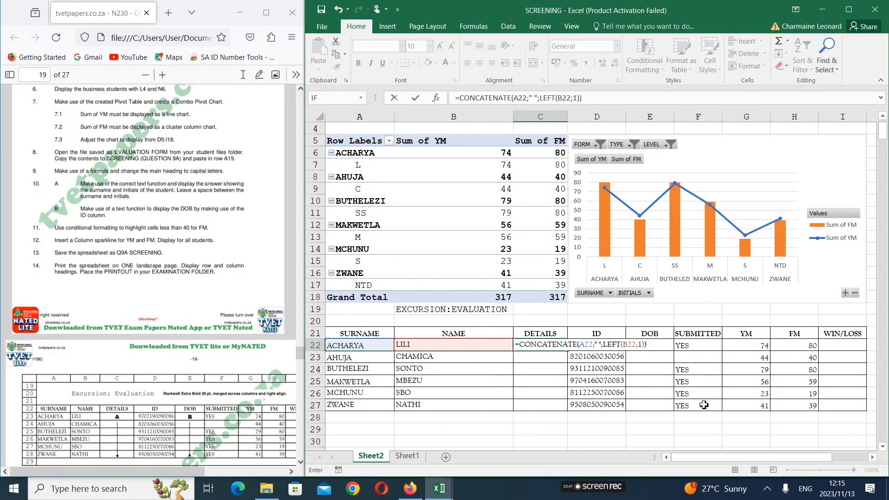
key(Return)
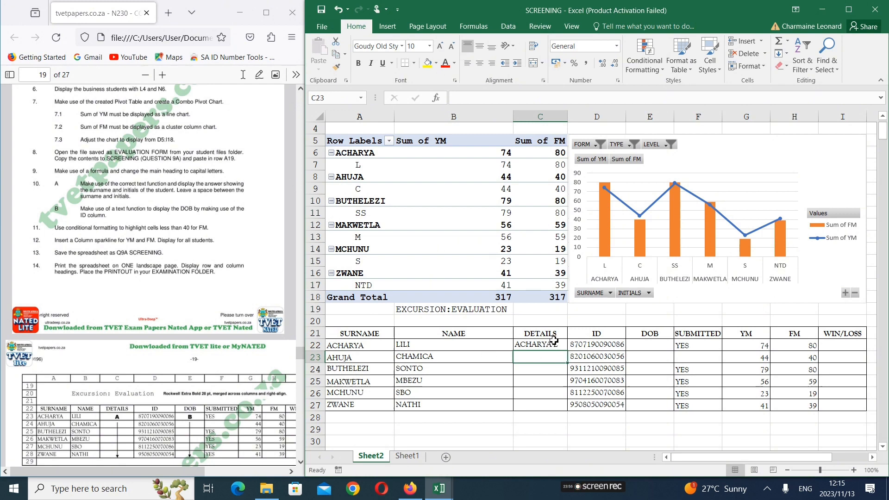
double_click(554, 345)
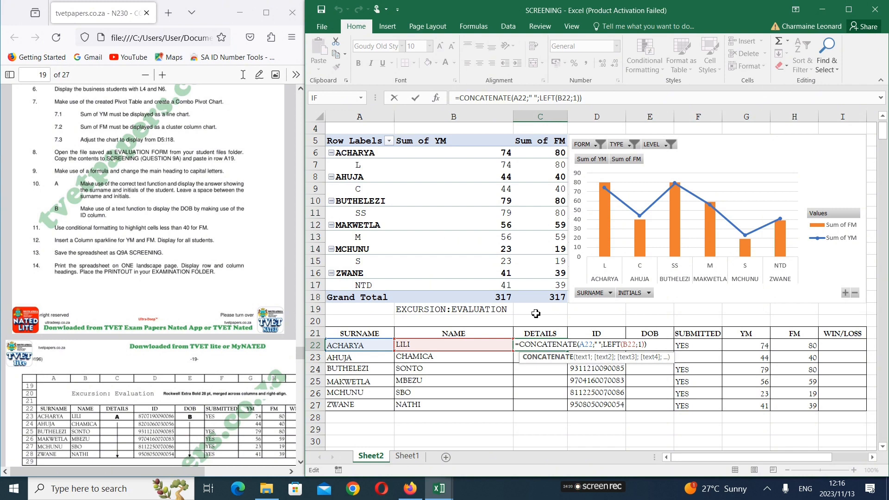
key(Return)
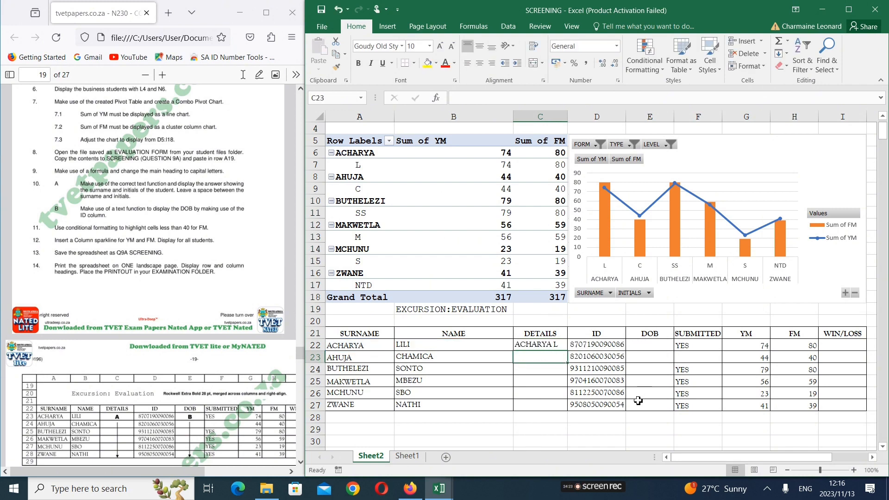
Copy the DETAILS formula from C22 down to C27 and widen column C slightly to fit the entries
click(563, 346)
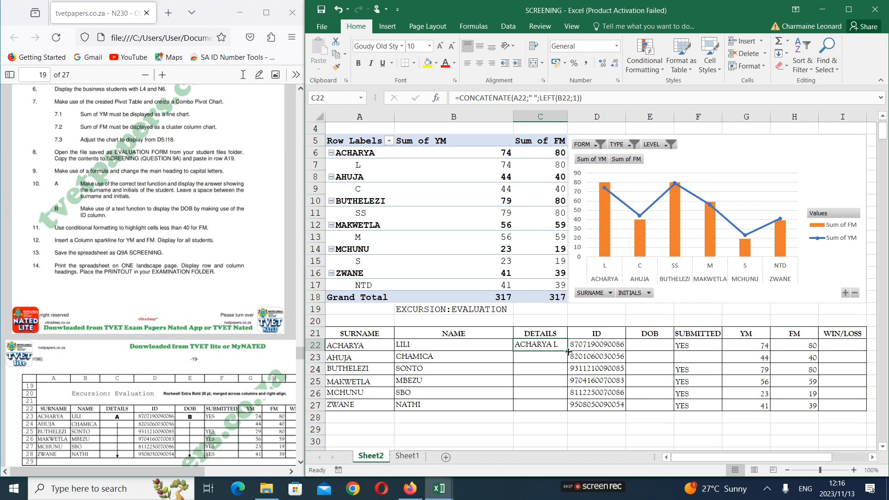
mouse_move(568, 352)
mouse_down()
mouse_move(567, 412)
mouse_move(569, 349)
mouse_up()
drag(569, 351, 572, 410)
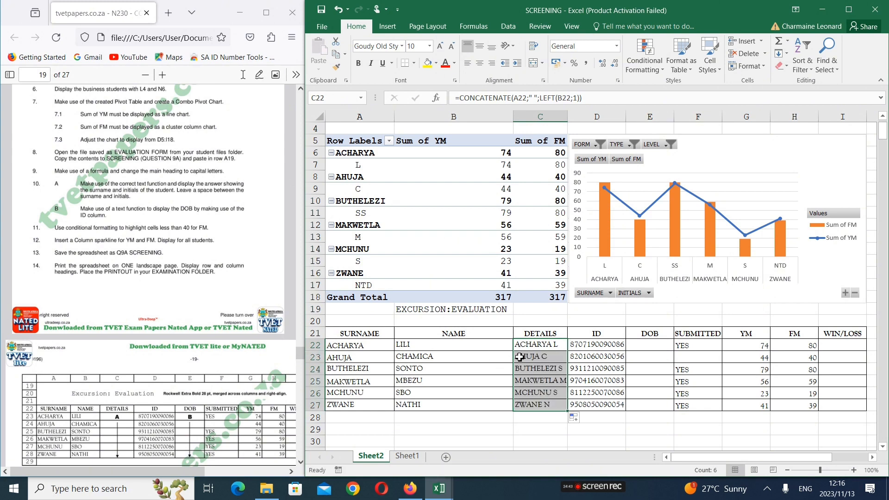
drag(572, 117, 576, 116)
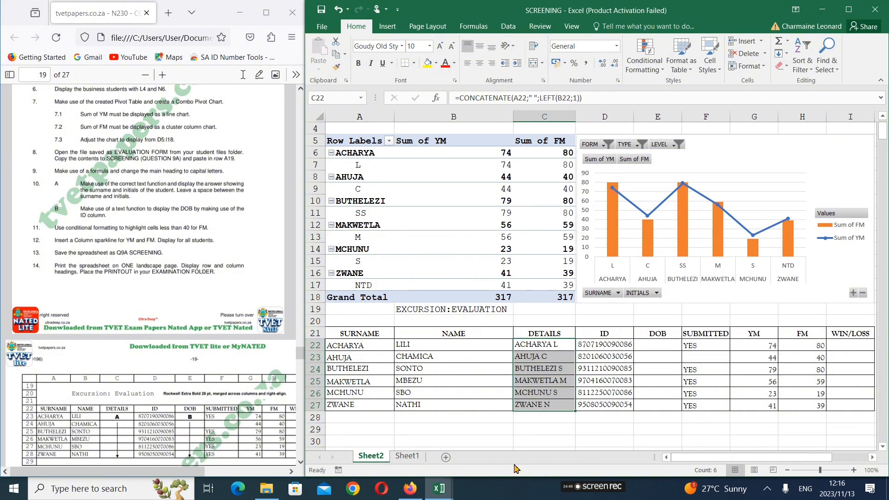
click(563, 450)
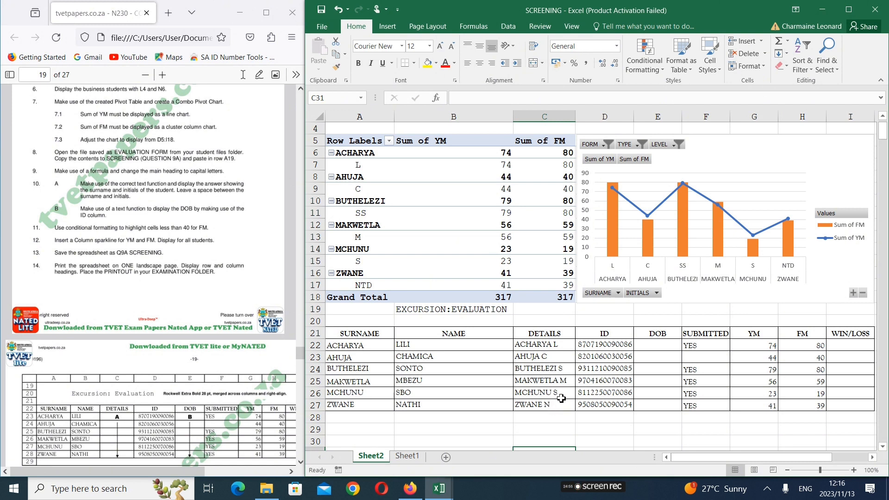
Examine instruction 10B and the paper's sample table against the ID column and DOB cell E22
click(194, 258)
scroll(194, 258, up, 3)
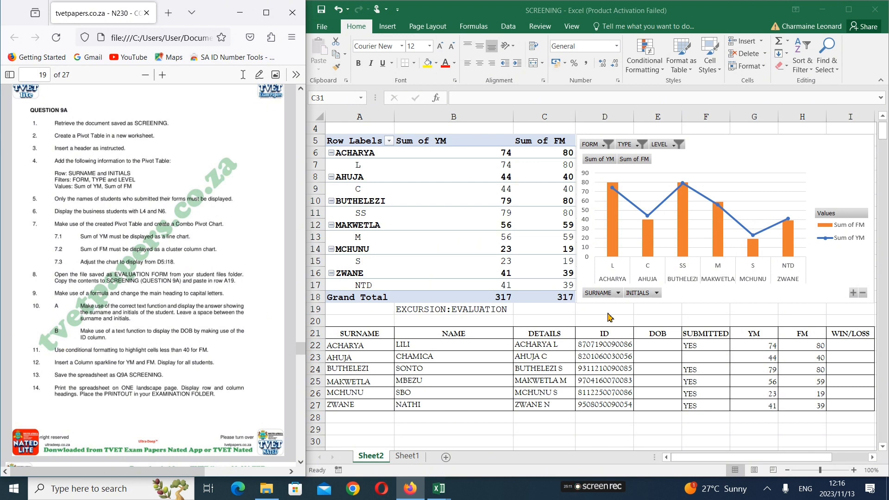
click(659, 344)
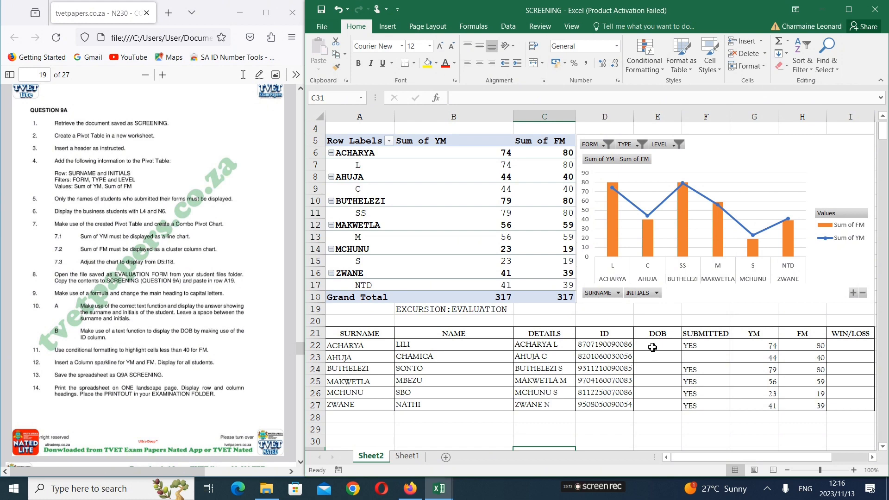
scroll(216, 299, down, 1)
click(216, 299)
scroll(216, 299, down, 4)
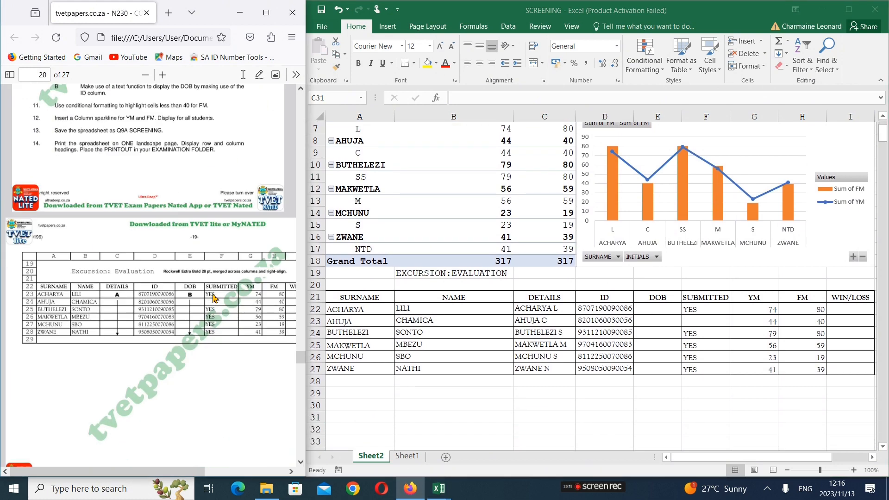
click(647, 306)
click(648, 306)
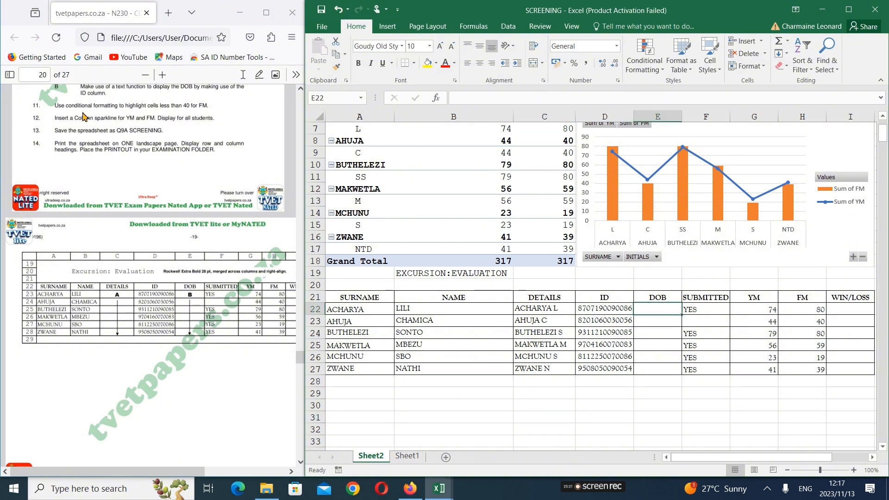
click(92, 141)
scroll(90, 148, up, 2)
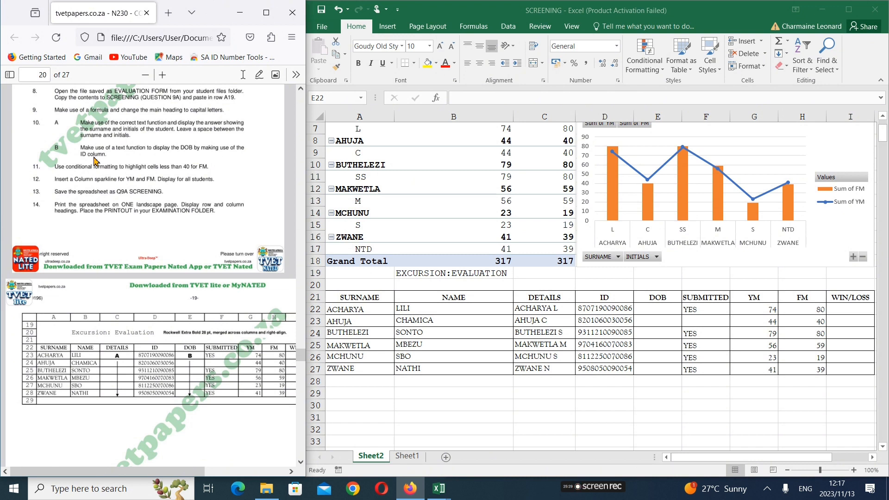
click(616, 312)
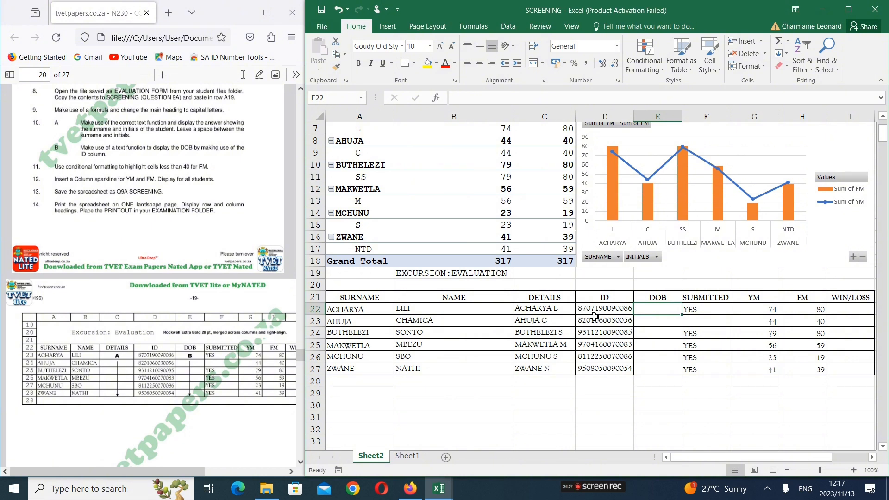
Enter =LEFT(D22;6) in DOB cell E22 to extract the first six characters of the ID
text(=)
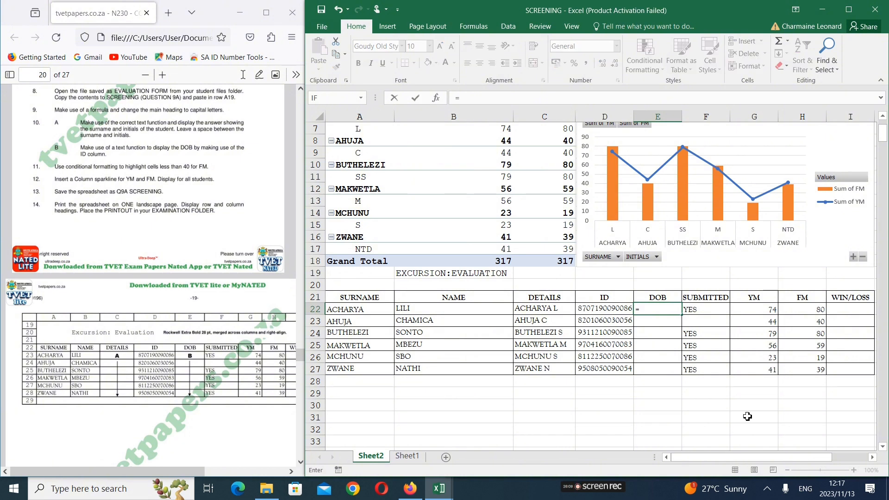
text(left)
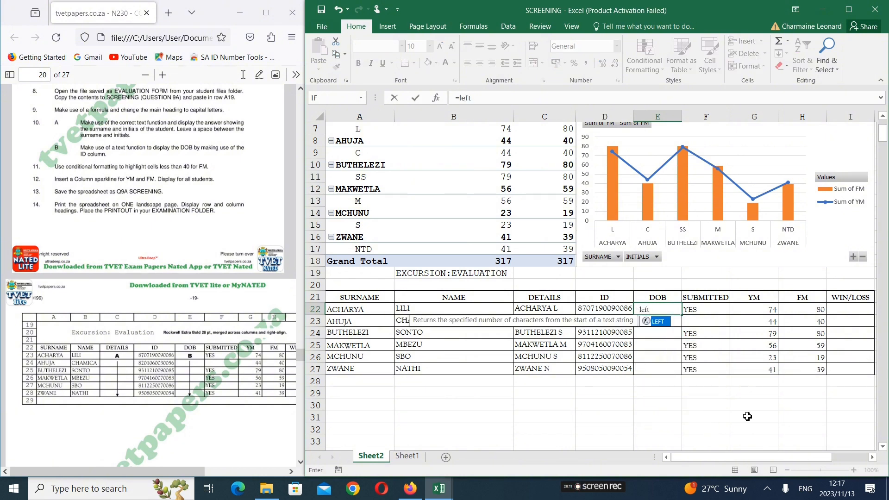
text(()
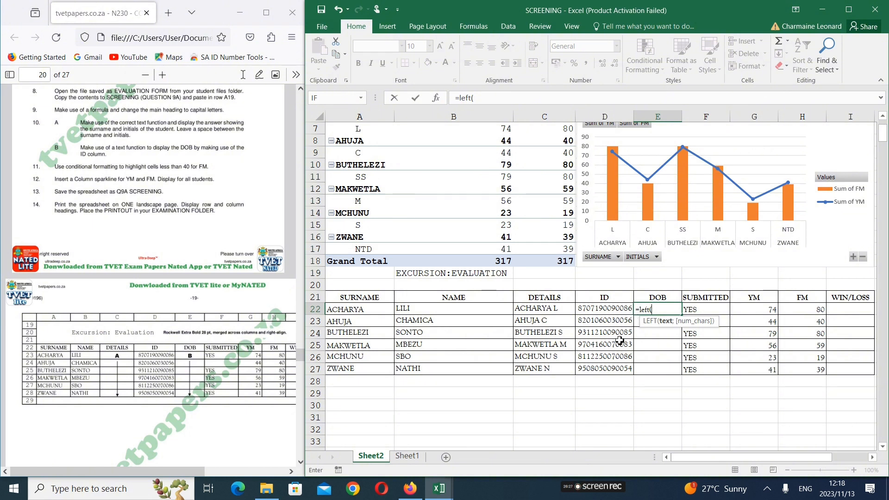
click(604, 312)
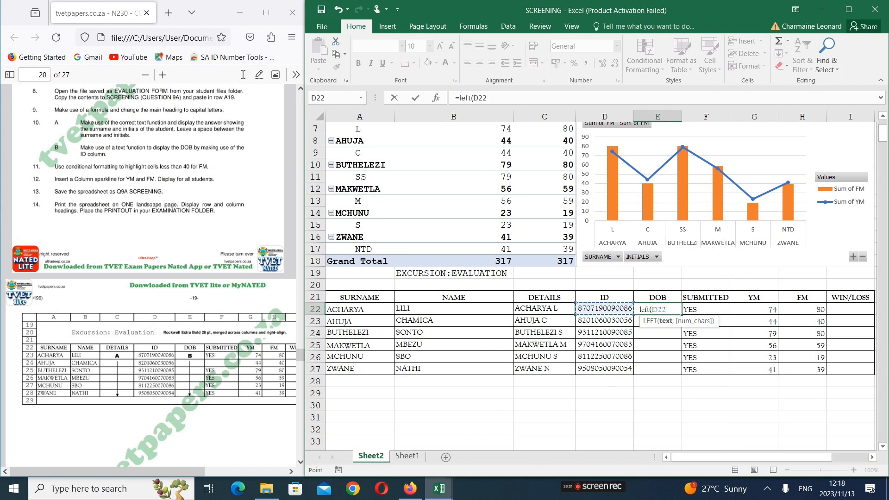
text(;)
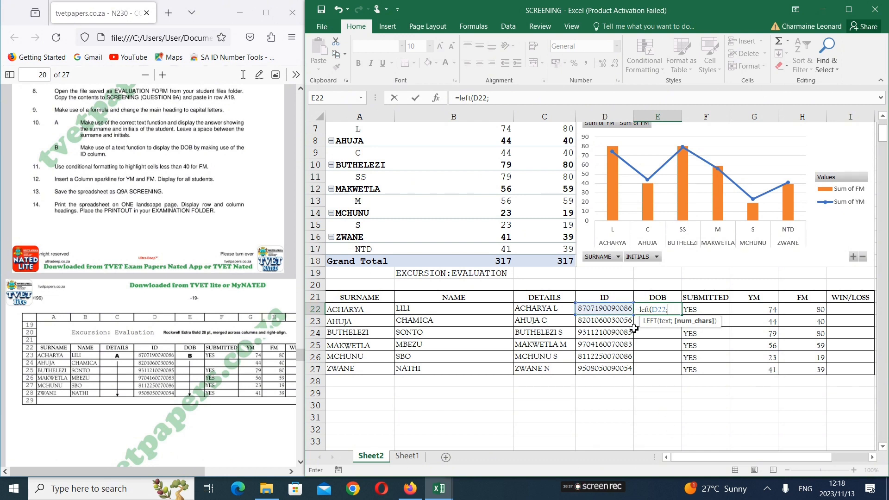
text(6))
key(Return)
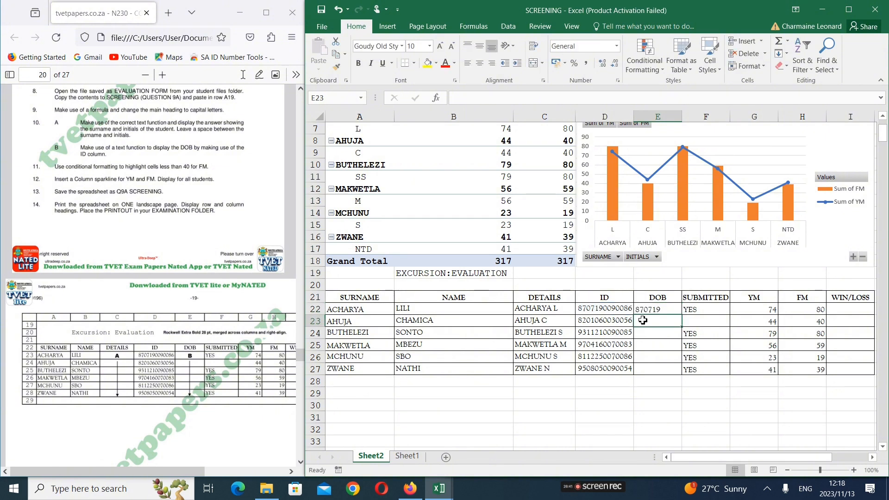
Copy the DOB formula from E22 down to E27
click(665, 311)
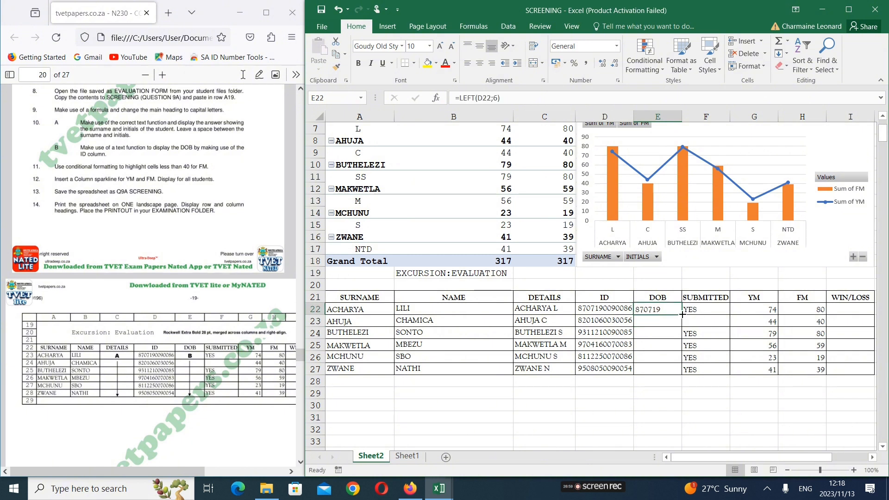
drag(683, 314, 688, 374)
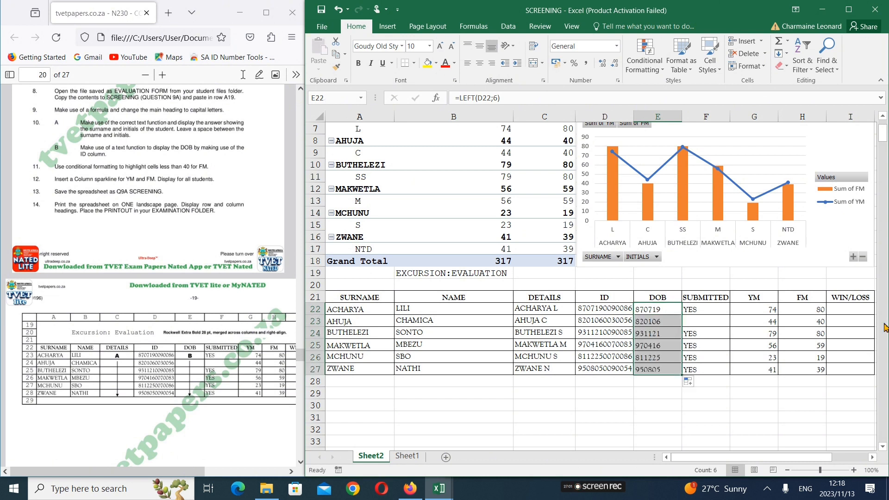
click(676, 359)
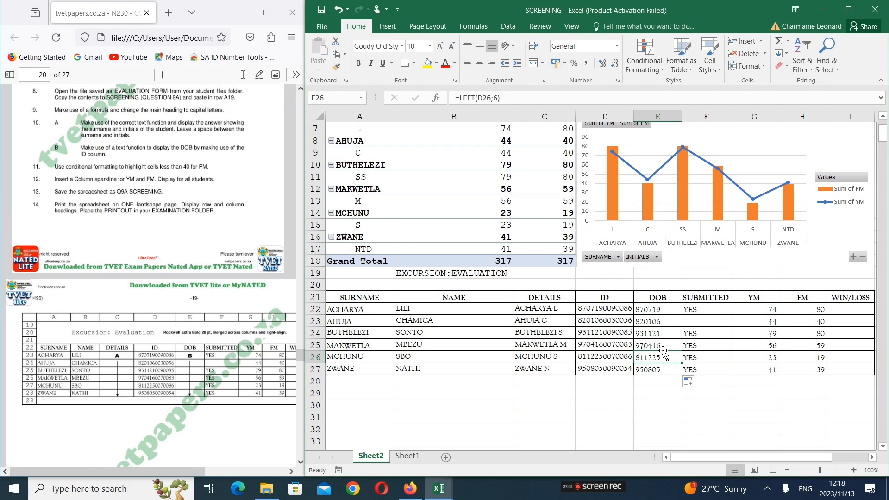
Try the formula =right(B23,3) in empty cell E29, below the table, with a comma as separator
click(646, 393)
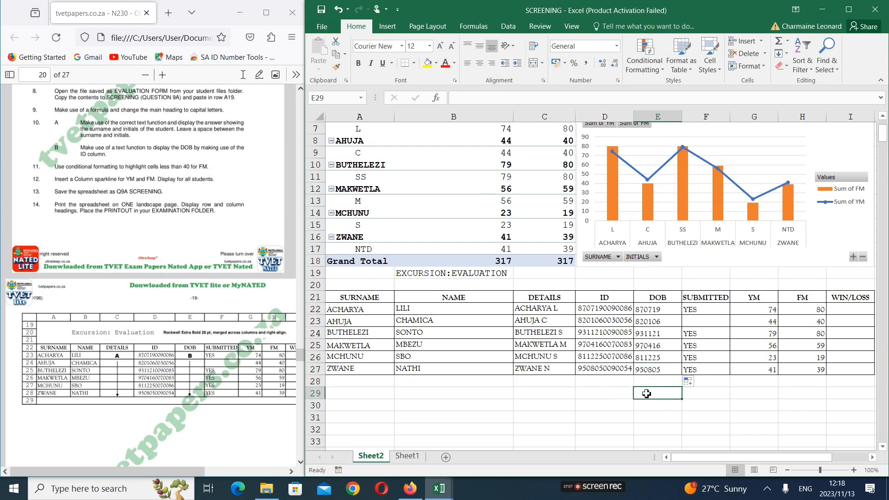
text(=)
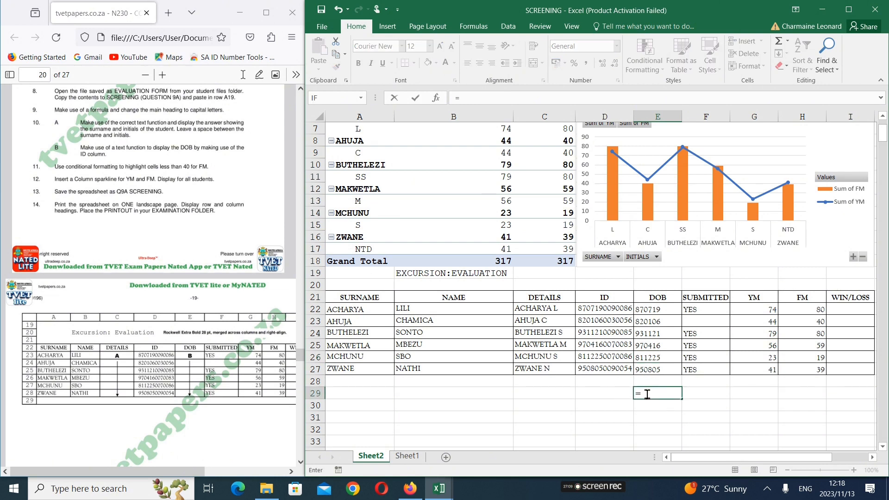
text(right)
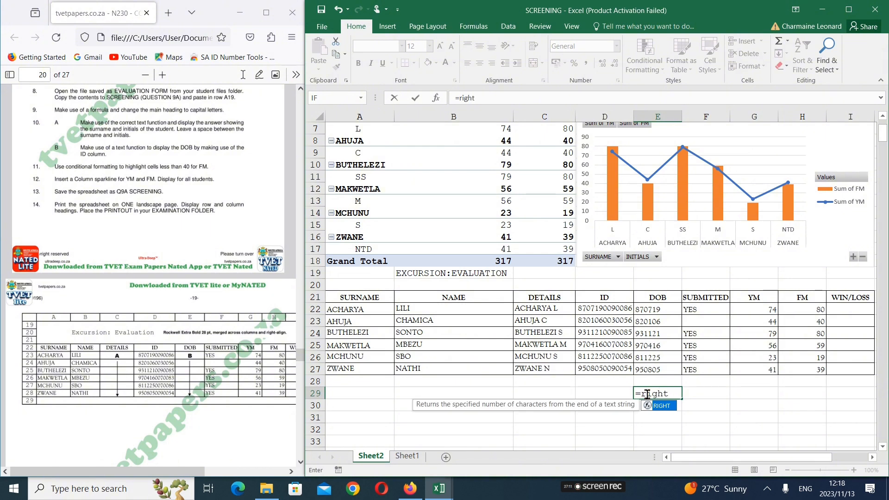
click(439, 323)
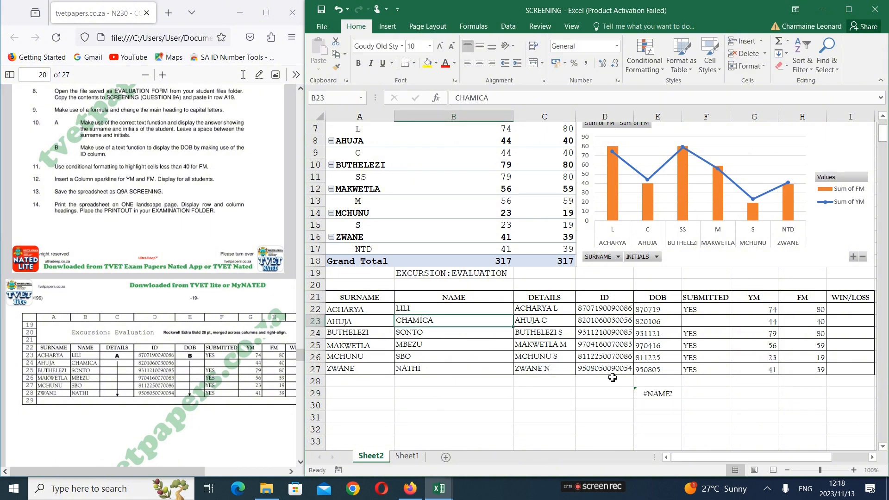
double_click(671, 395)
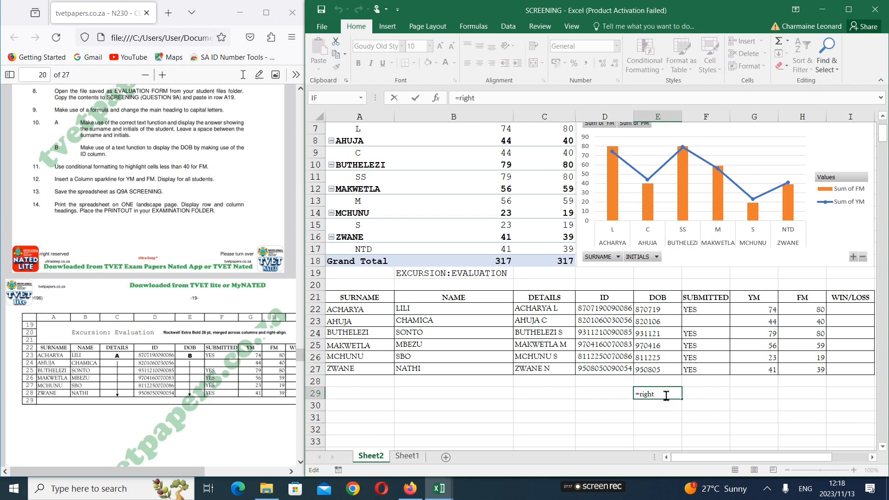
text(()
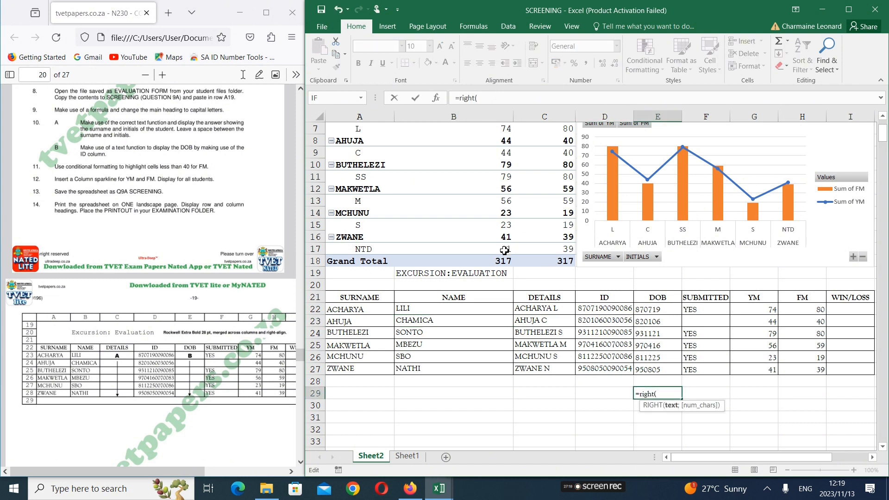
click(435, 322)
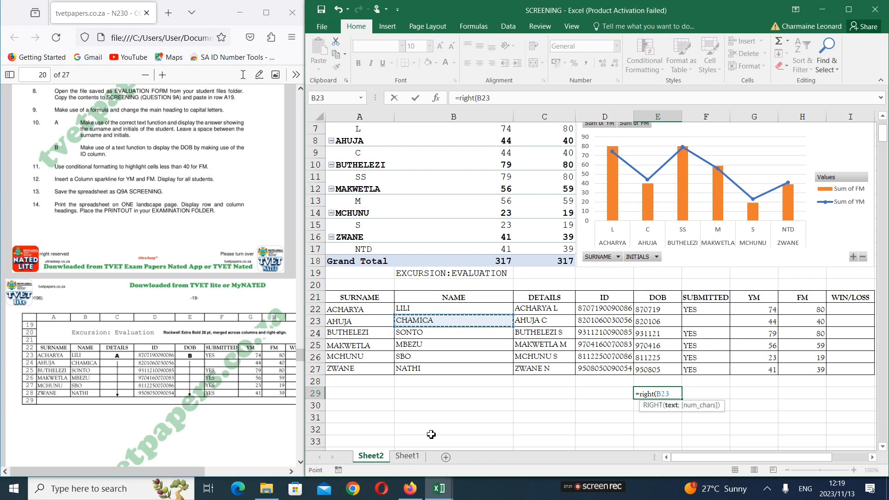
text(,3)
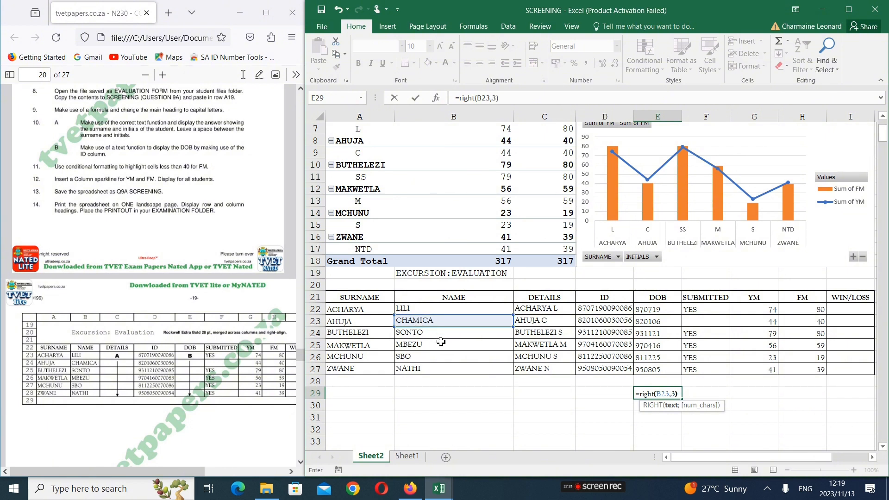
key(Return)
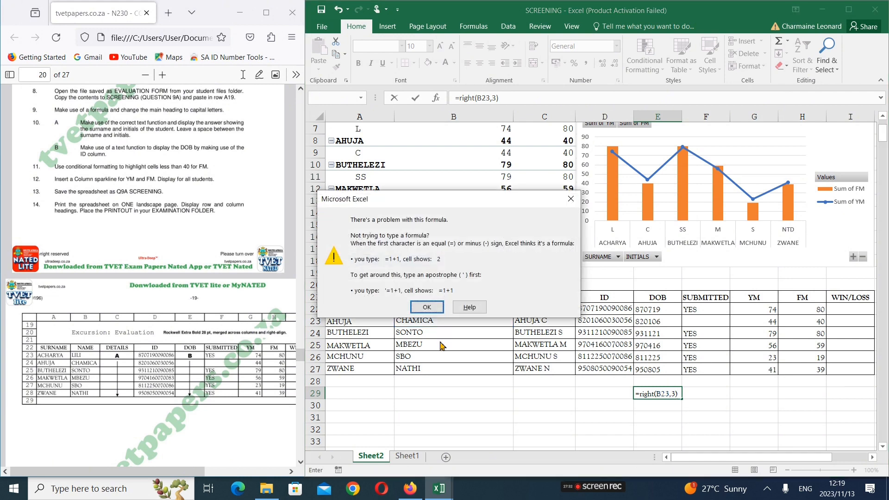
click(426, 307)
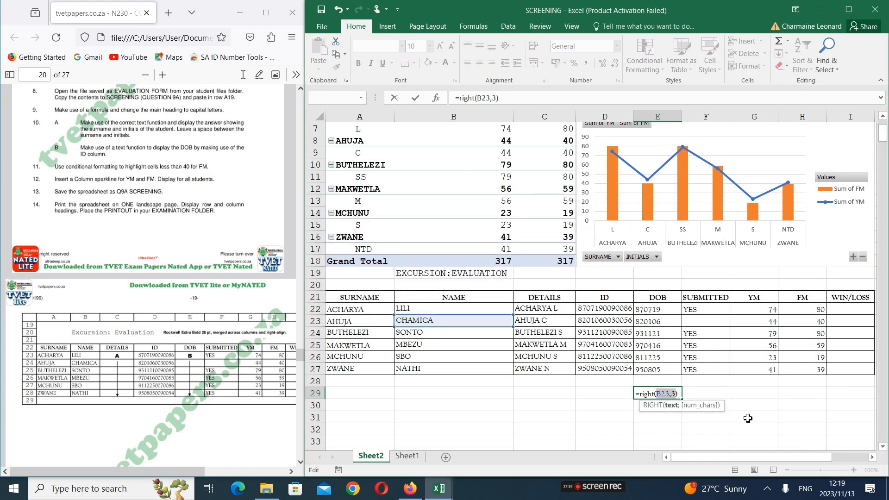
Replace the comma in E29's trial formula with a semicolon, giving =RIGHT(B23;3), and review the formula
click(672, 394)
text(;)
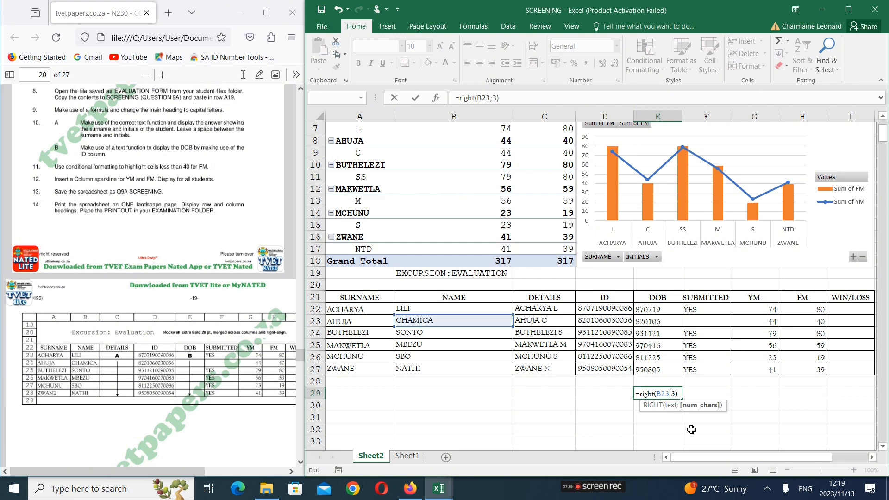
key(Return)
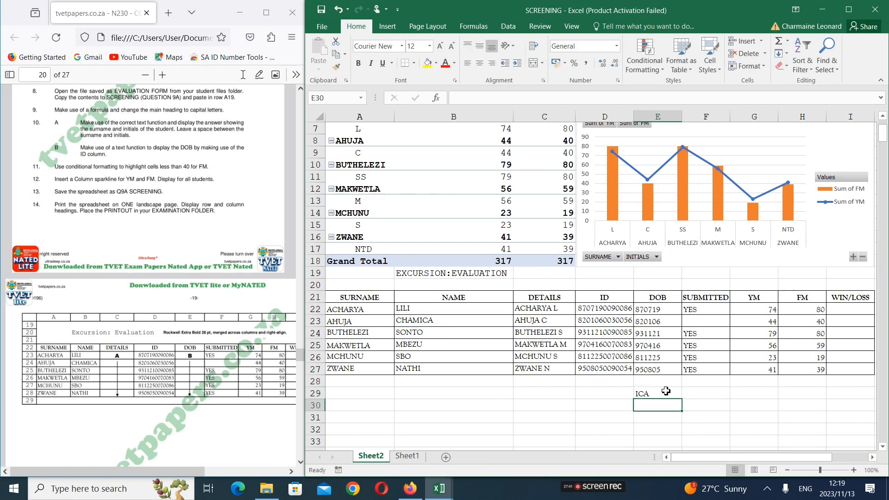
click(665, 394)
double_click(666, 394)
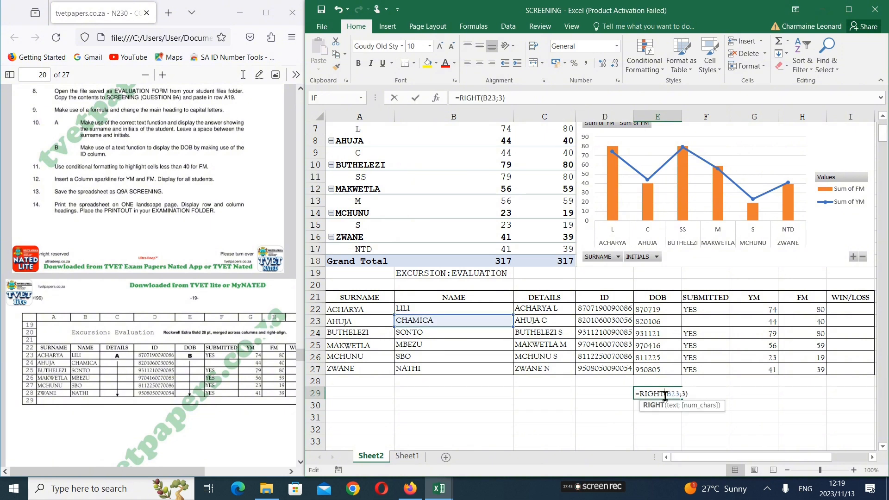
key(Return)
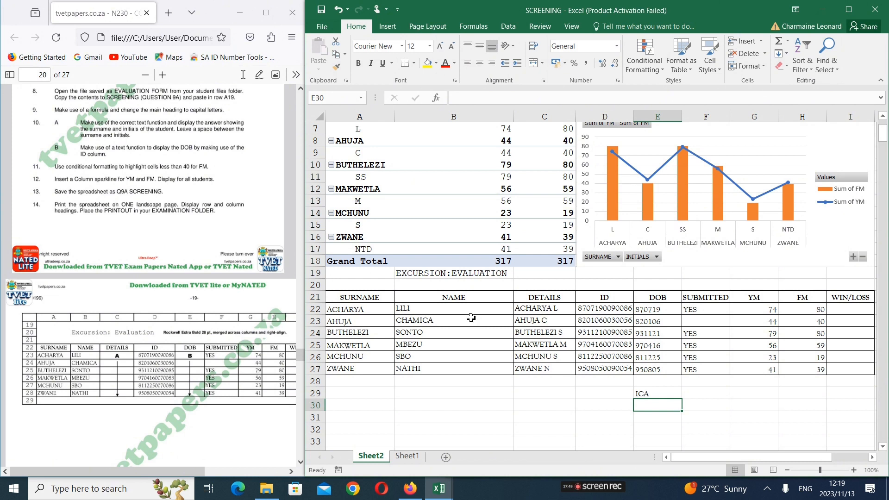
Enter the trial formula =RIGHT(D22;6) in E30 to extract the last six characters of the ID
text(=[right)
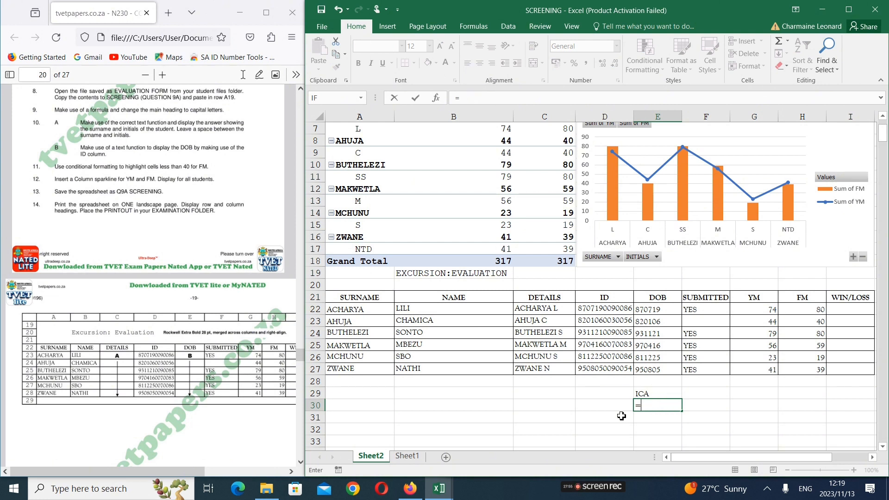
text(right)
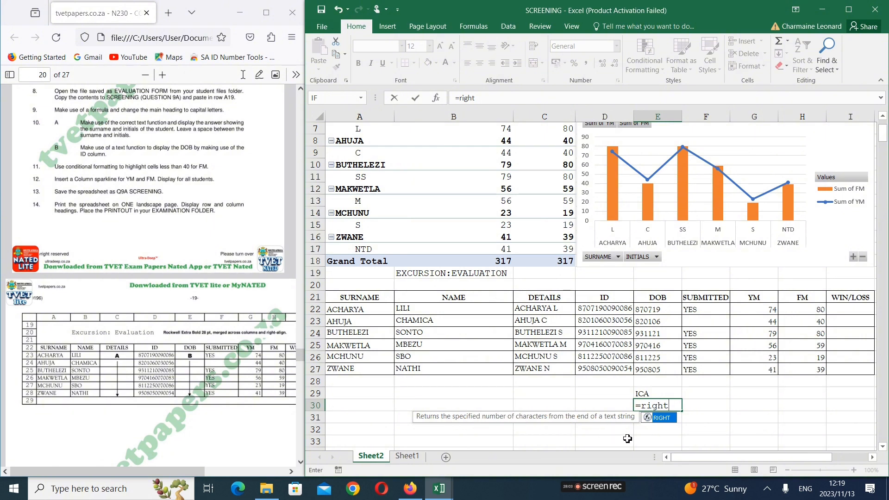
text(()
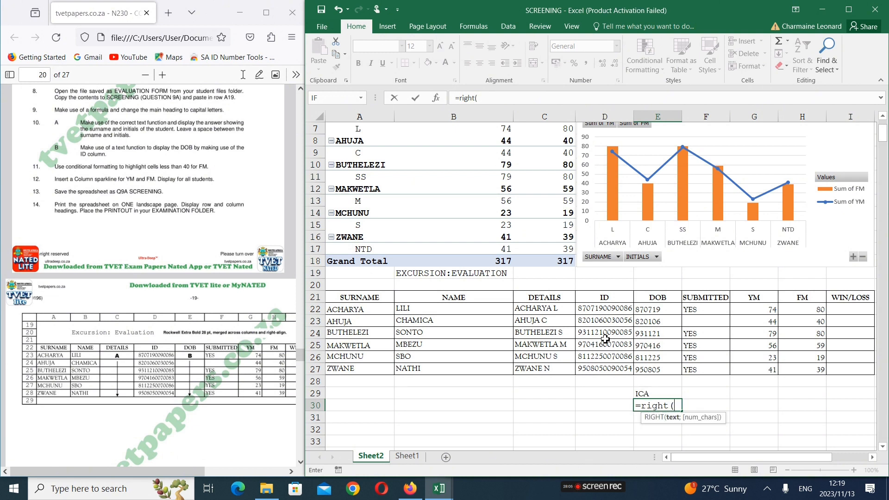
click(606, 311)
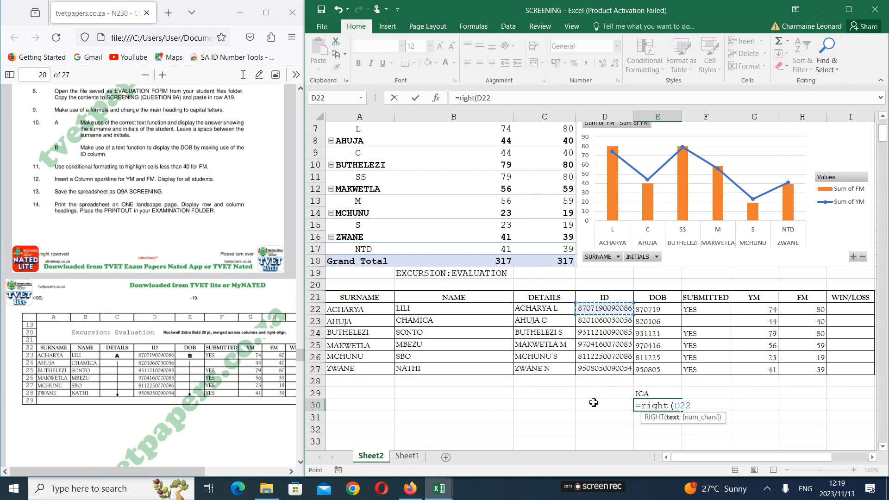
text(;6)
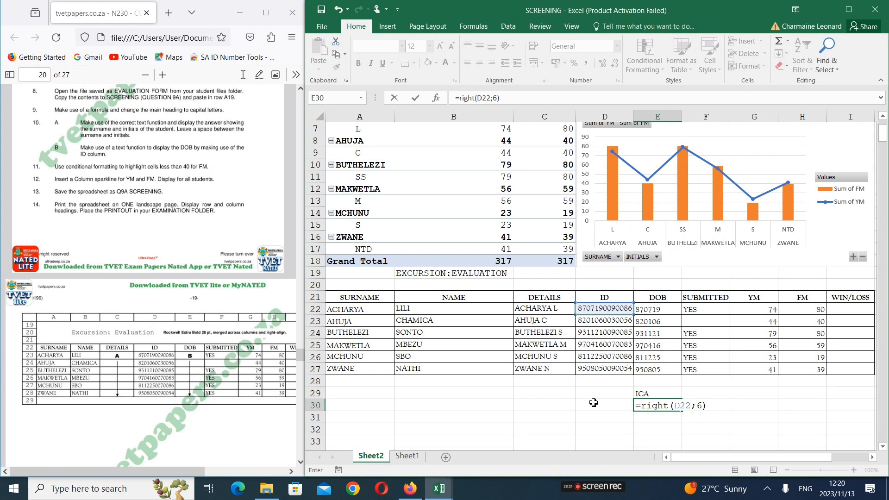
key(Return)
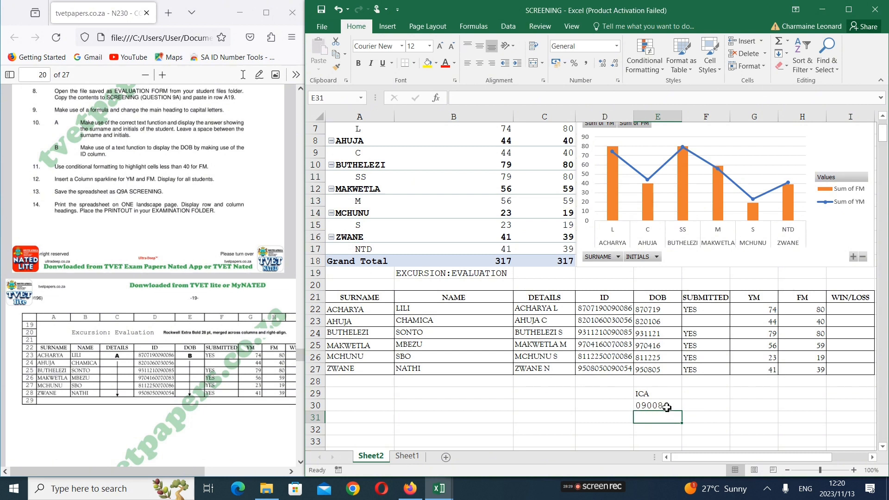
Clear the two trial formulas from E29:E30 and return to DOB cell E22
drag(667, 407, 665, 394)
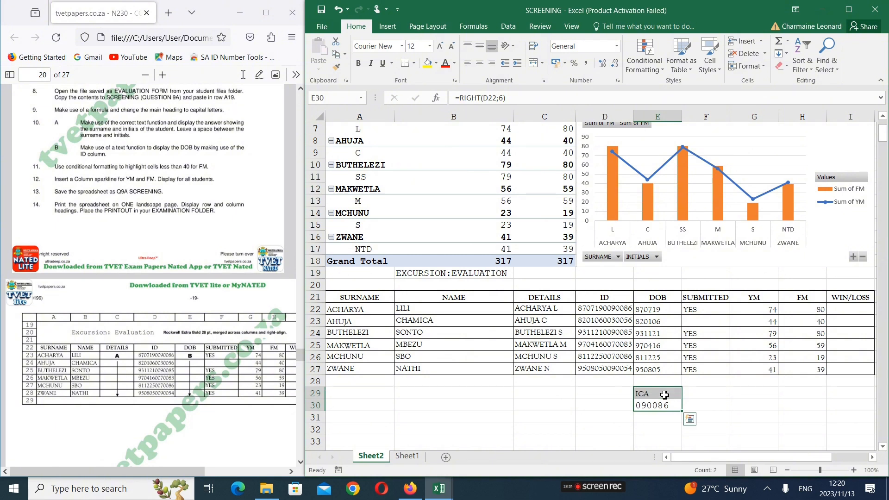
key(Delete)
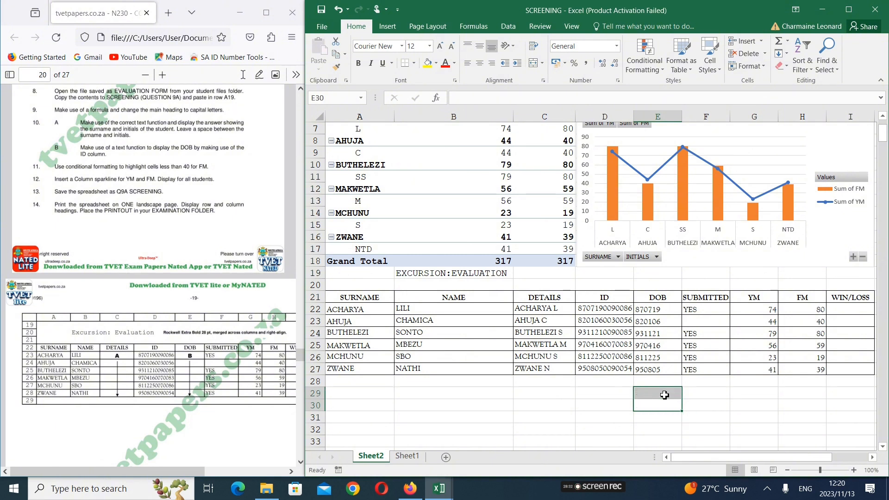
click(660, 313)
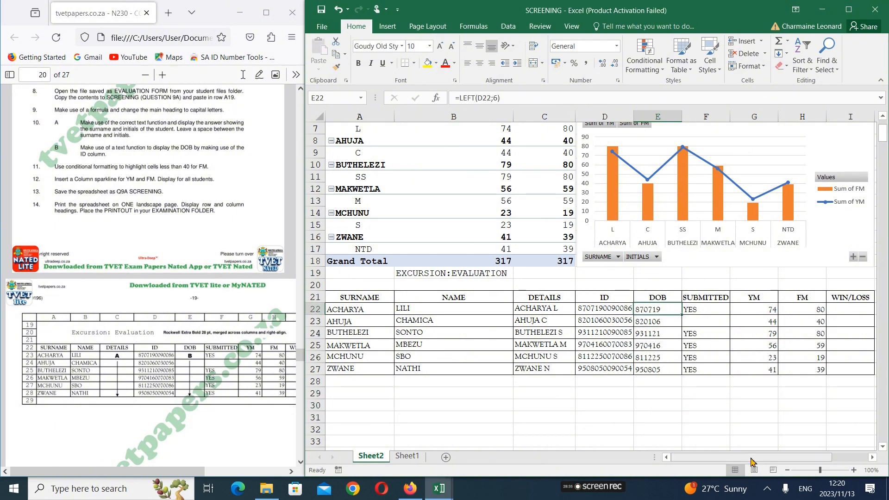
Apply a Less Than 40 conditional formatting rule to the FM marks in H22:H27, using Light Red Fill with Dark Red Text
drag(751, 459, 769, 462)
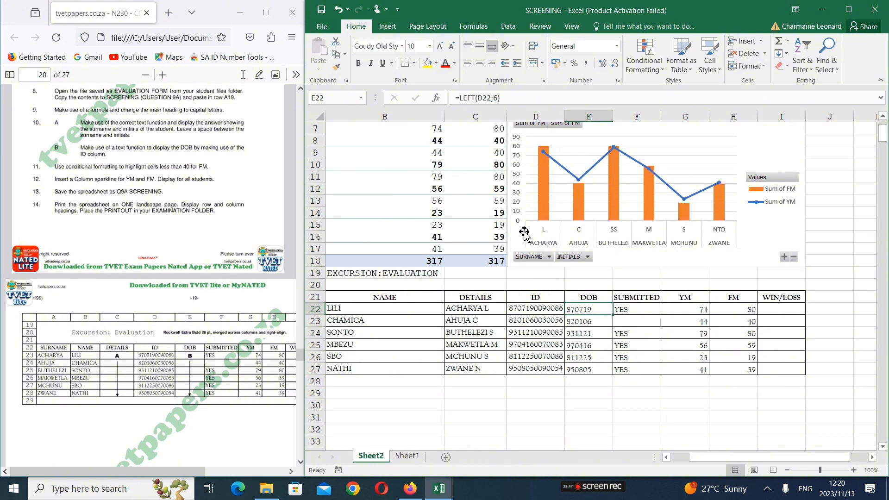
click(730, 313)
drag(730, 313, 742, 363)
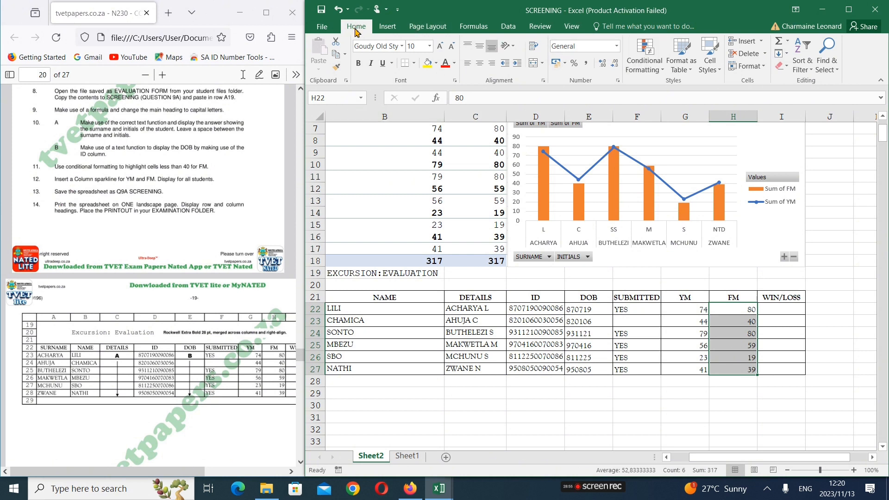
click(654, 70)
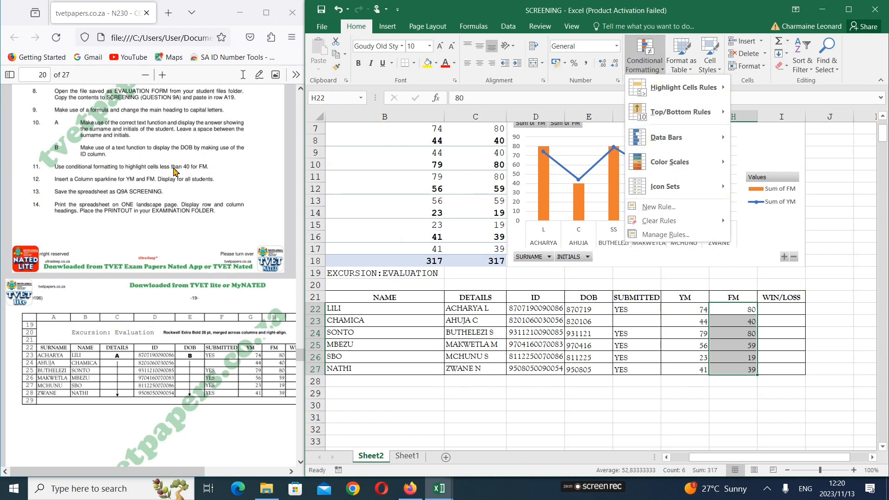
mouse_move(681, 101)
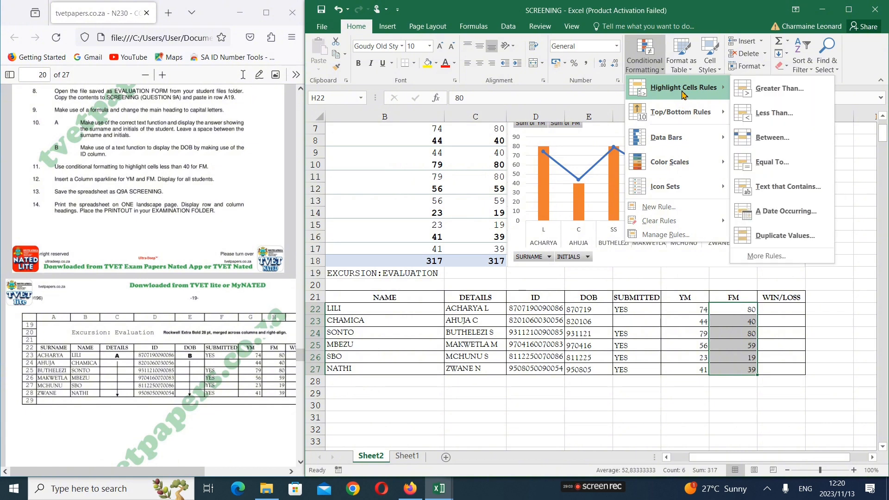
click(776, 118)
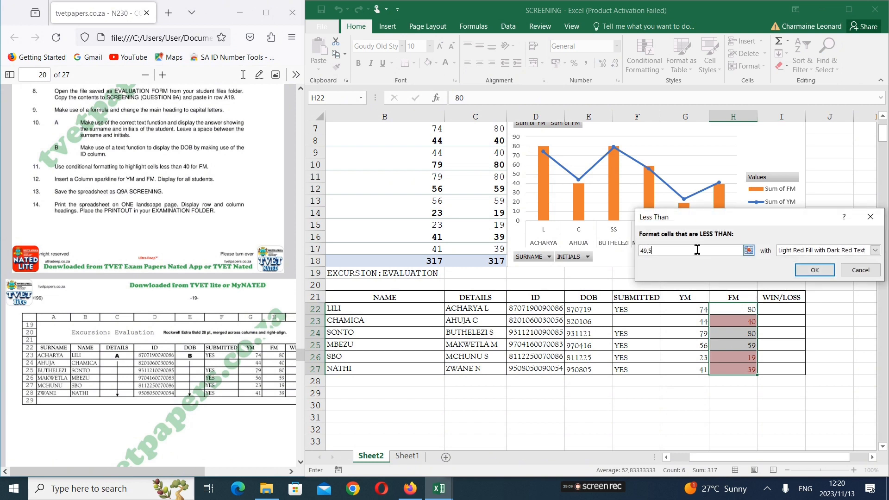
key(BackSpace)
key(BackSpace)
key(BackSpace)
text(0)
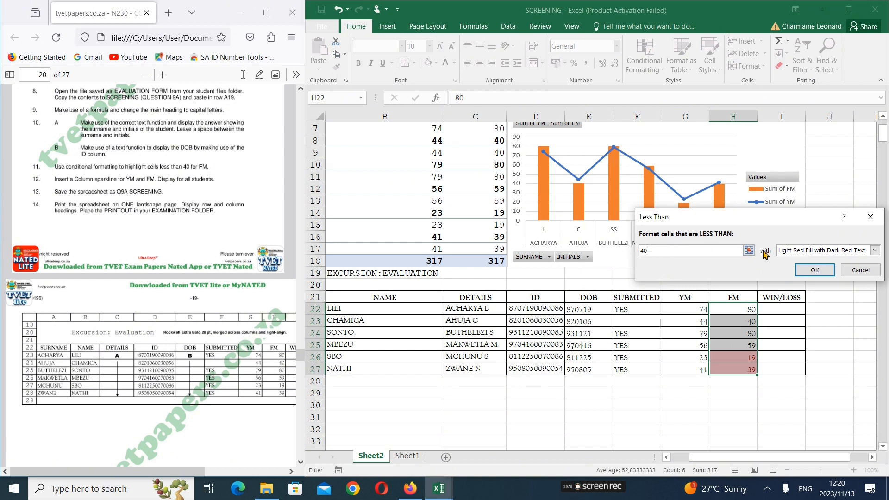
click(821, 275)
click(773, 416)
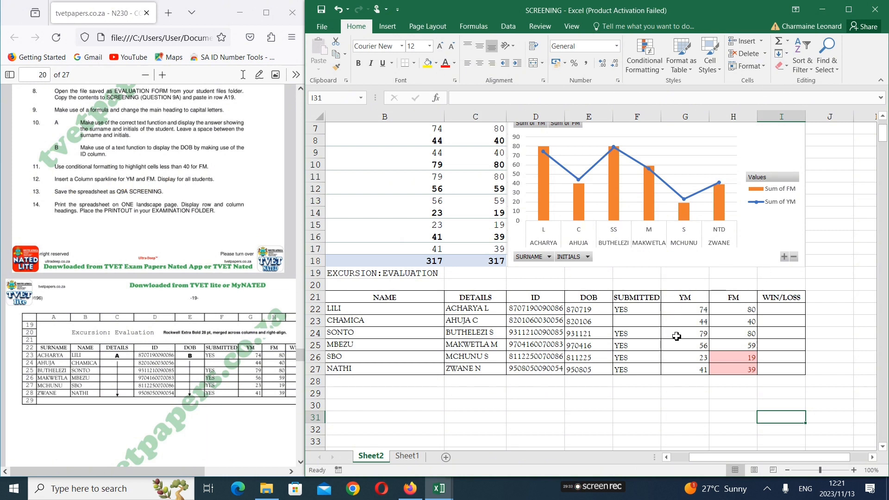
Insert a Column sparkline in I22 from the YM and FM marks in G22:H22 and fill it down to I27
click(697, 309)
drag(697, 309, 735, 309)
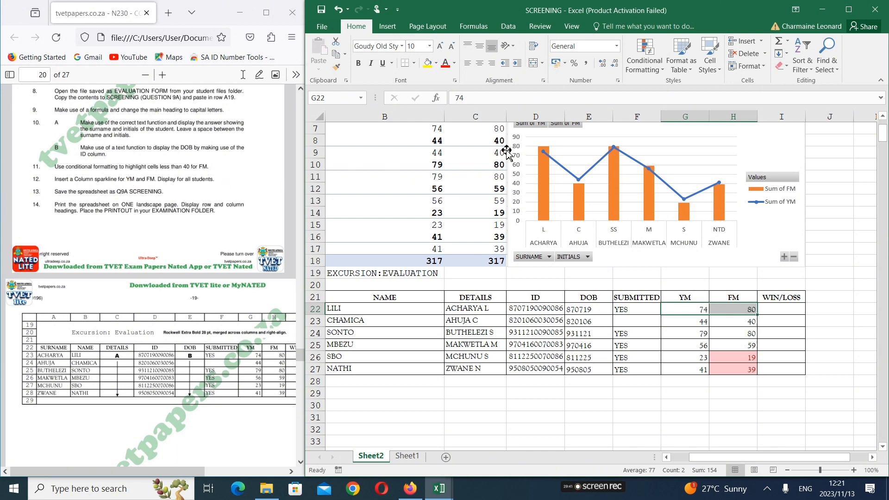
click(387, 26)
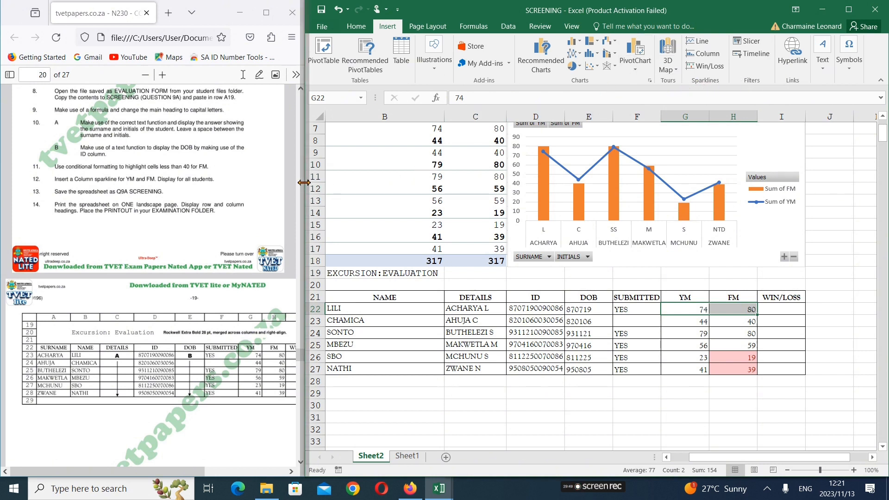
drag(306, 183, 245, 203)
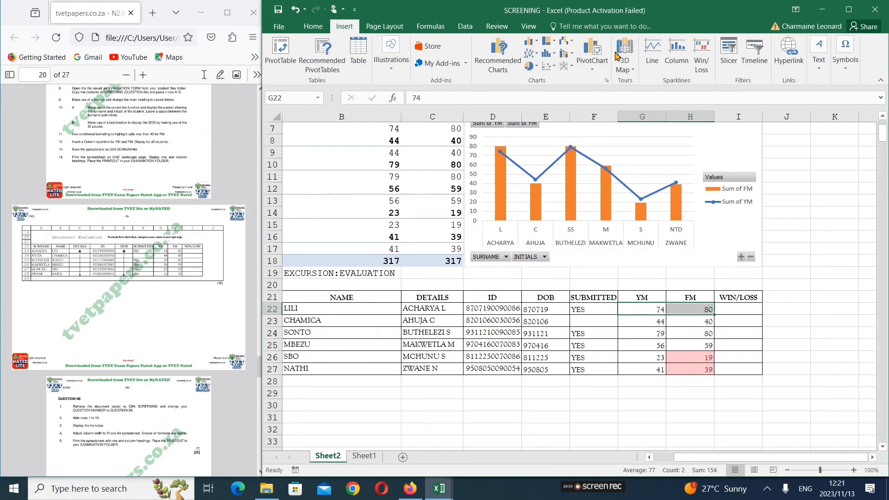
click(683, 64)
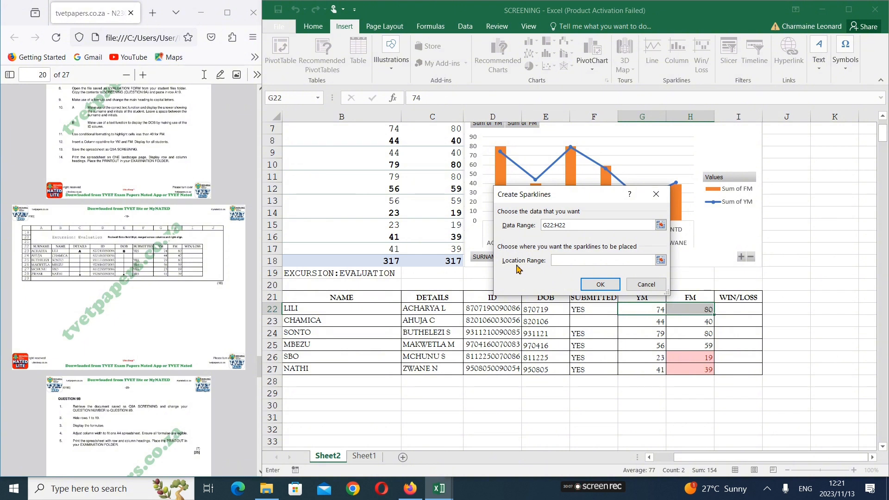
click(743, 308)
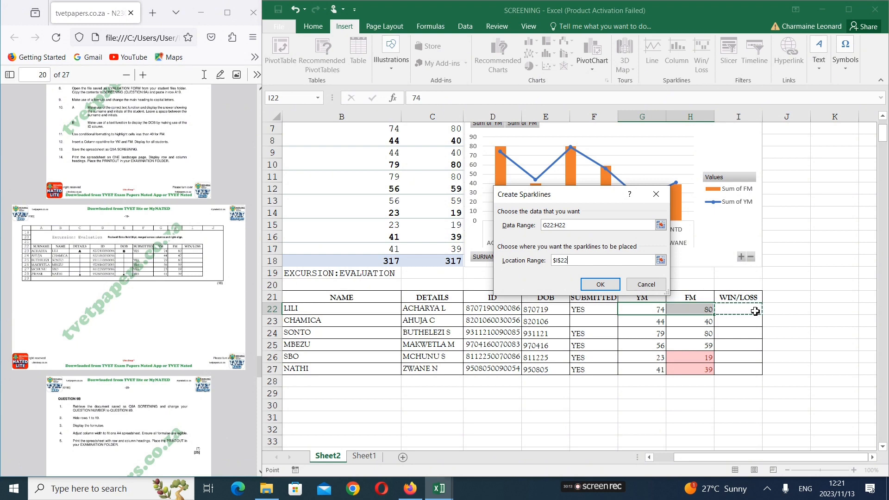
click(611, 285)
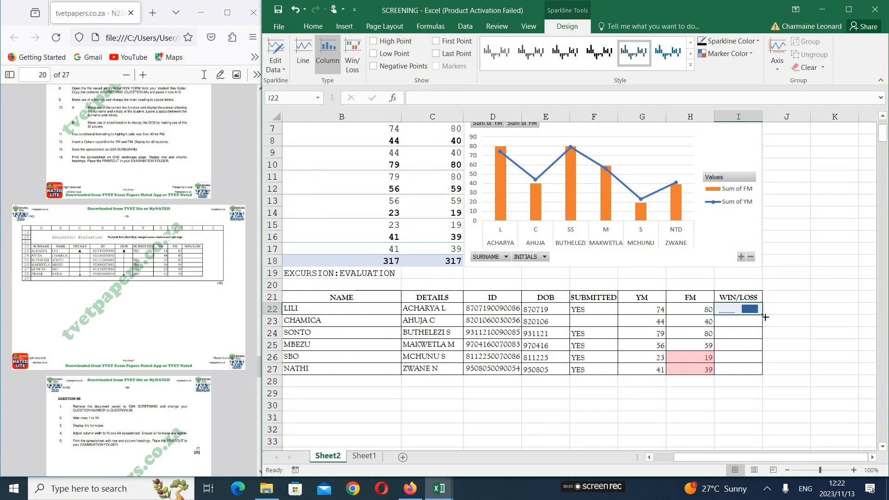
drag(765, 315, 768, 373)
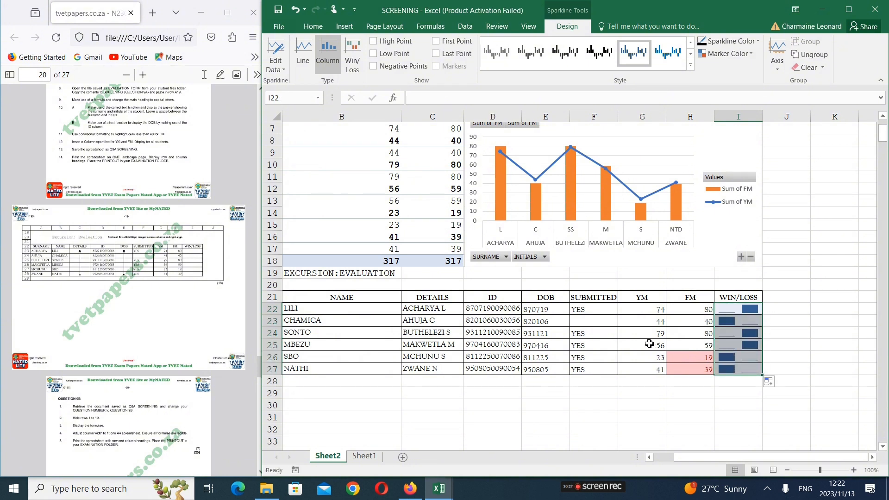
click(591, 395)
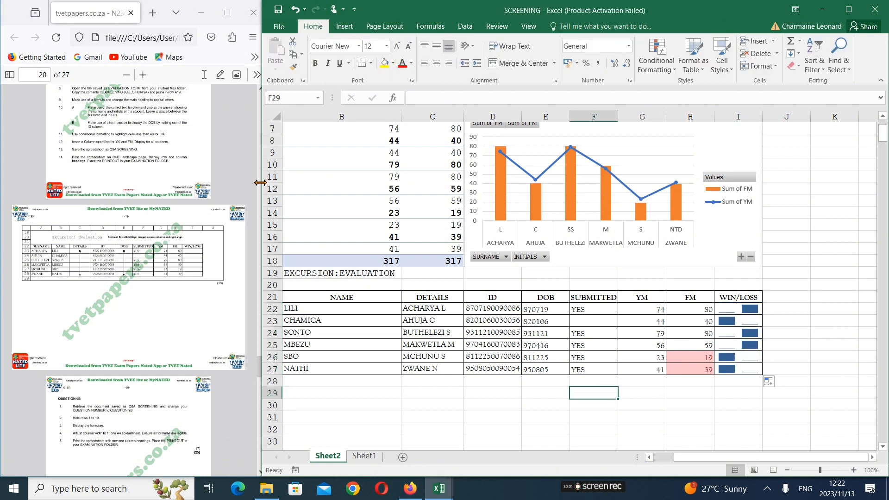
Widen the exam paper window beside the workbook and set the sheet's print orientation to landscape
drag(262, 184, 370, 180)
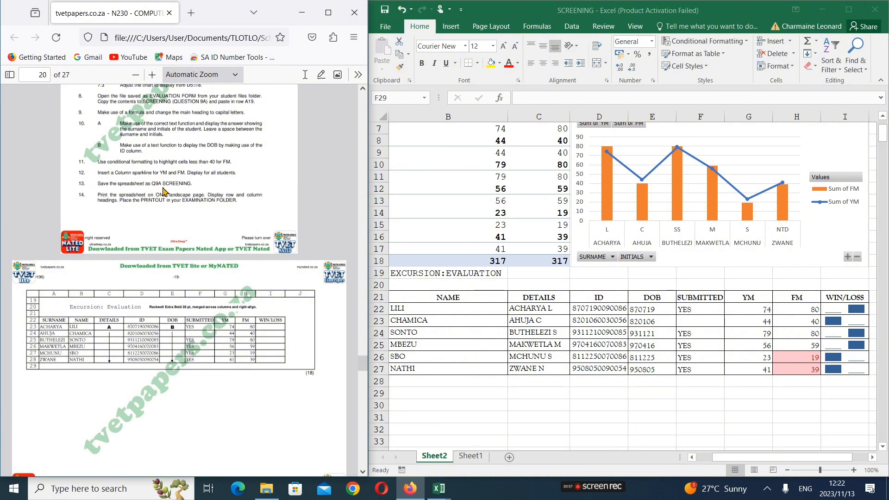
click(384, 29)
click(385, 29)
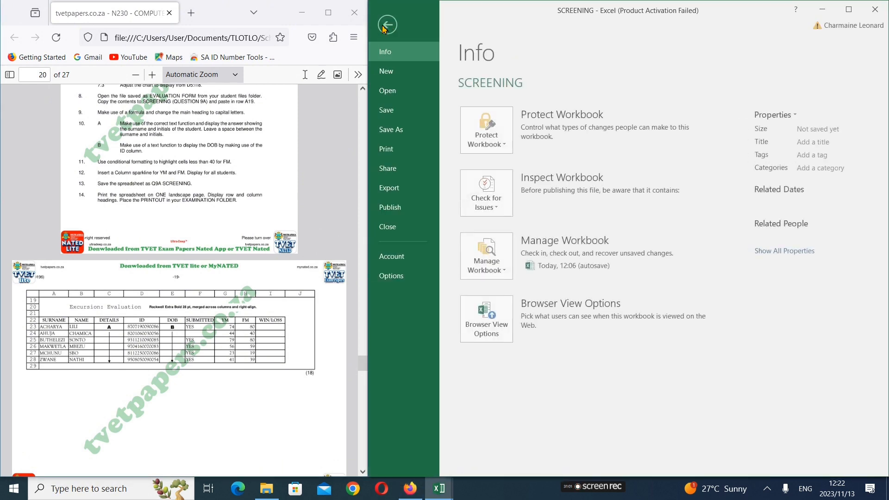
click(392, 129)
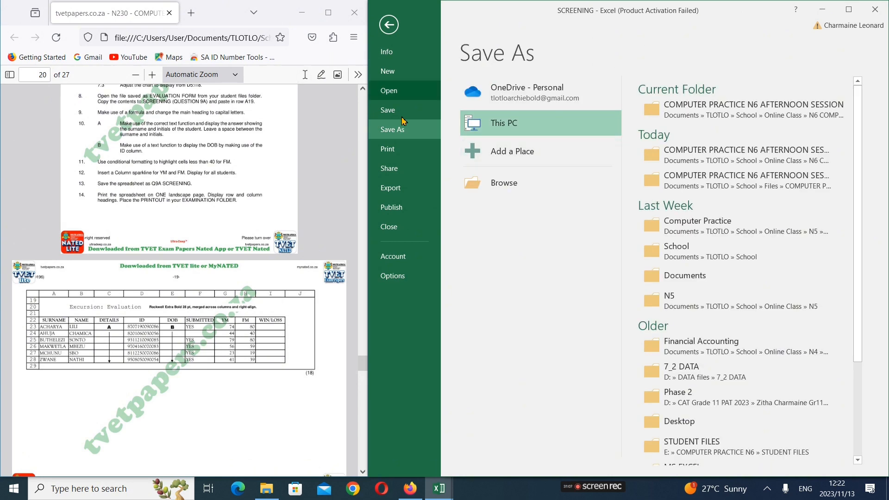
click(403, 152)
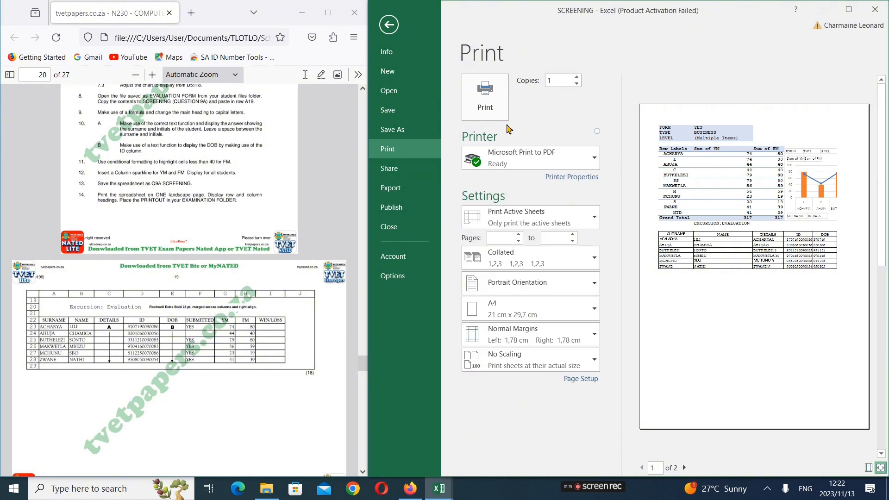
click(574, 290)
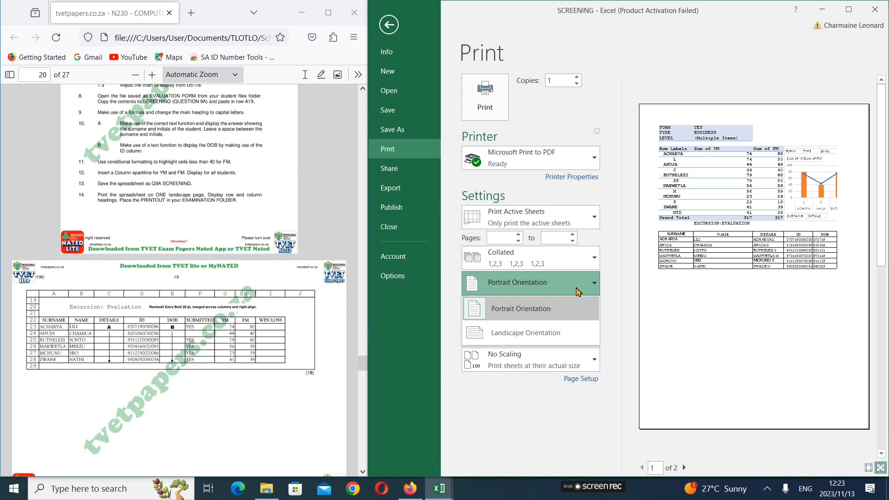
click(578, 333)
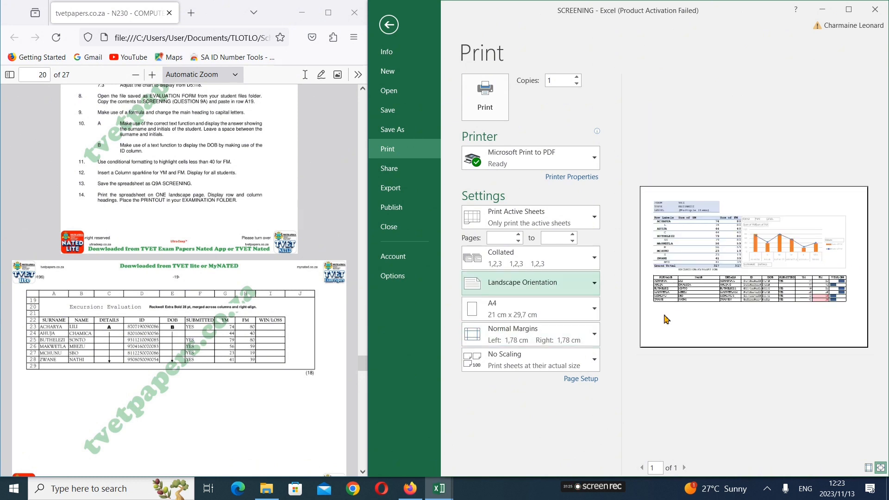
Preview both printout pages in portrait orientation, and return the sheet to landscape
click(596, 284)
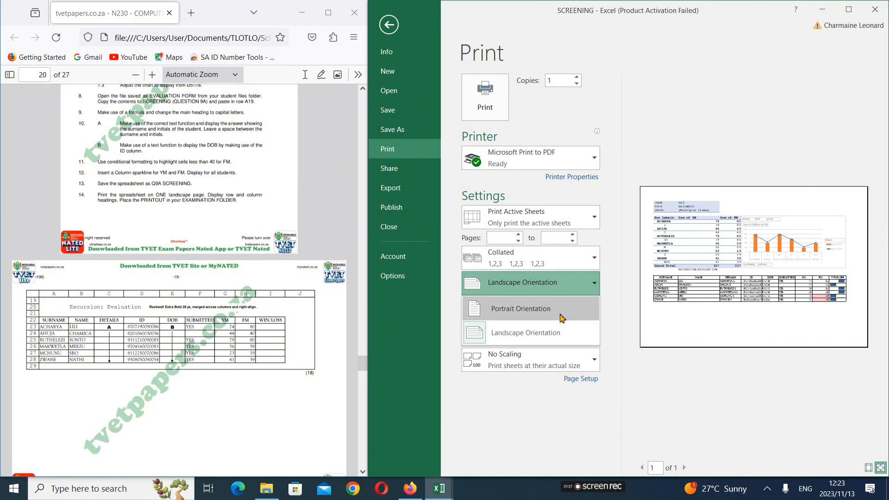
click(562, 318)
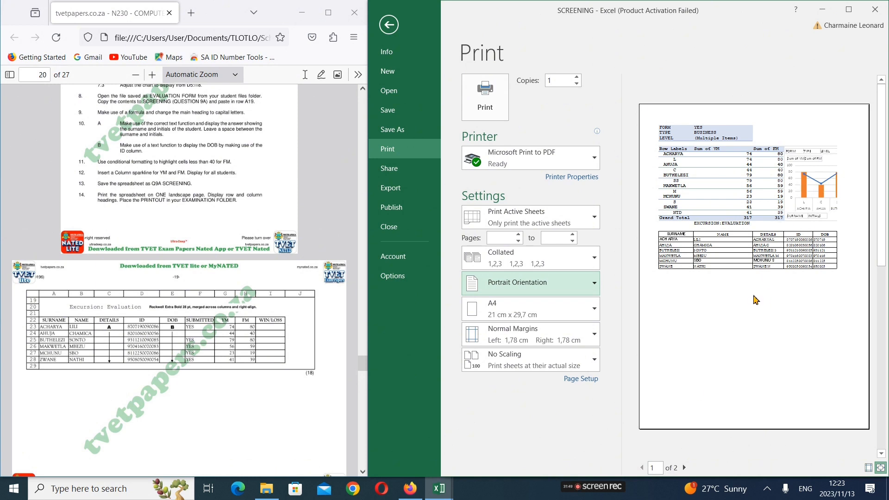
click(685, 469)
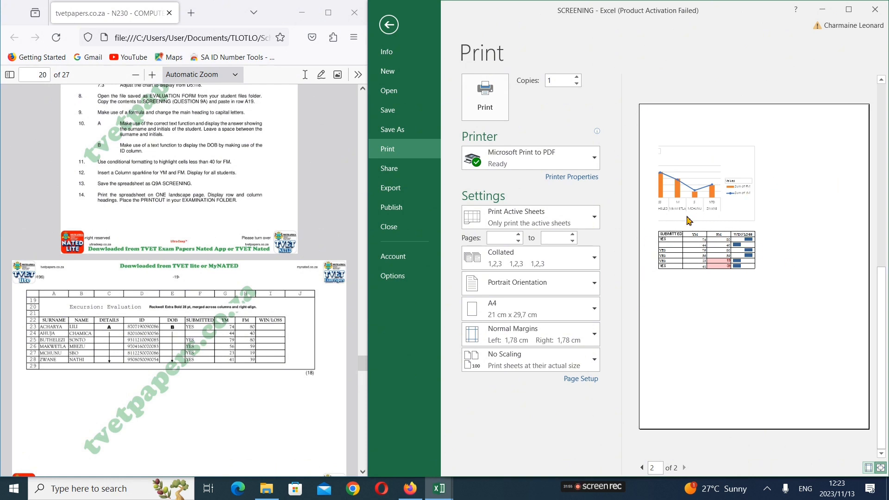
click(642, 467)
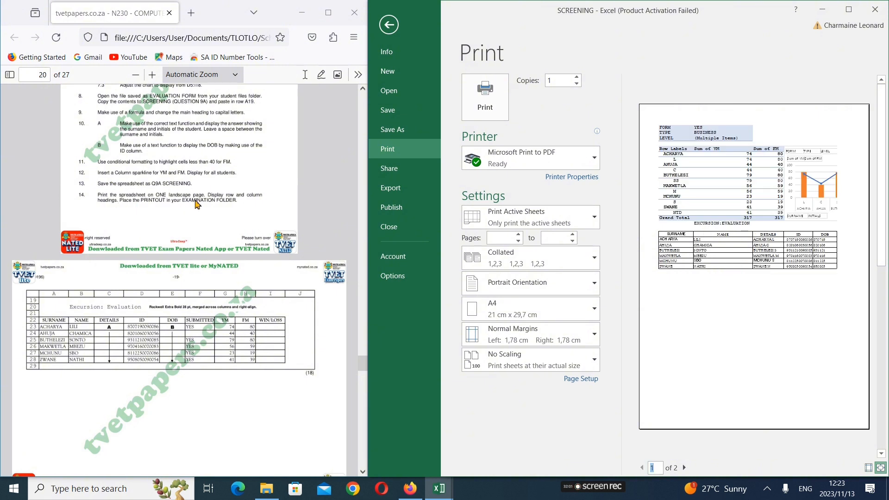
click(569, 292)
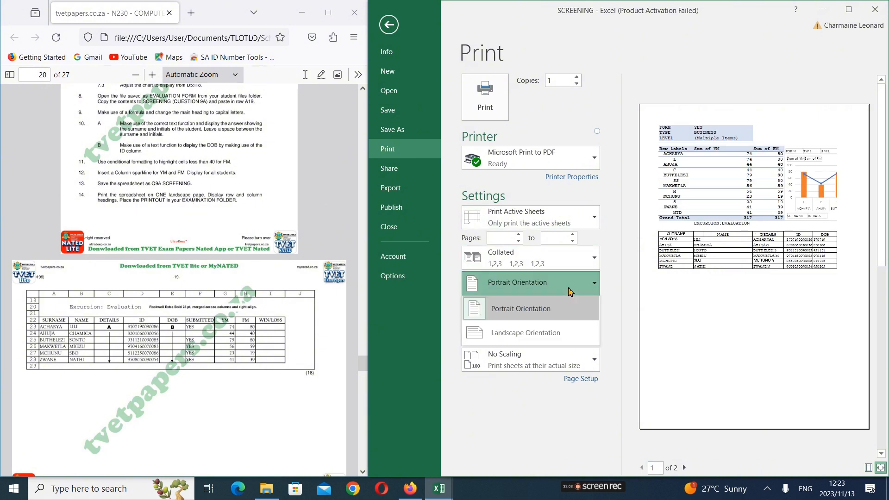
click(558, 331)
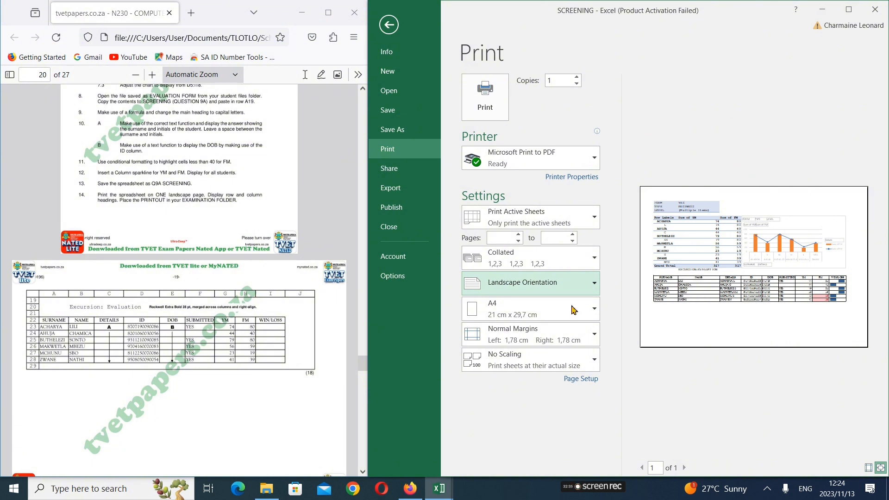
Narrow the DOB column E slightly in the worksheet and return to the print preview
click(389, 24)
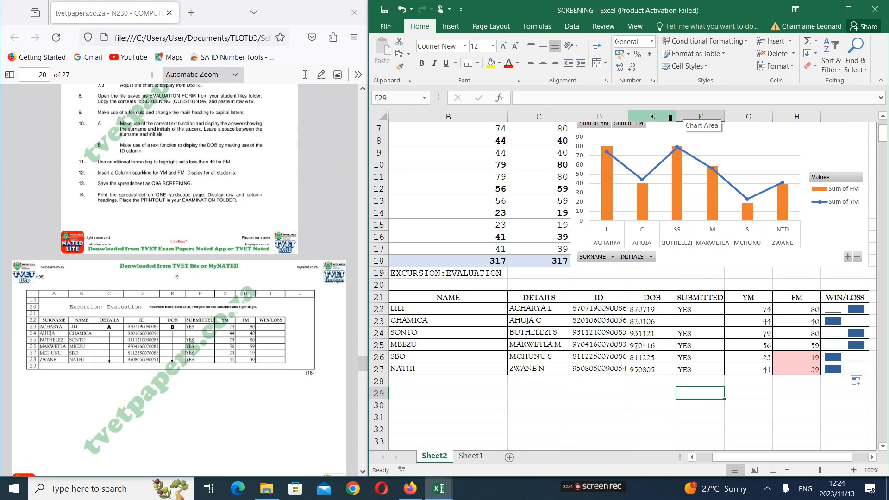
drag(677, 120, 669, 121)
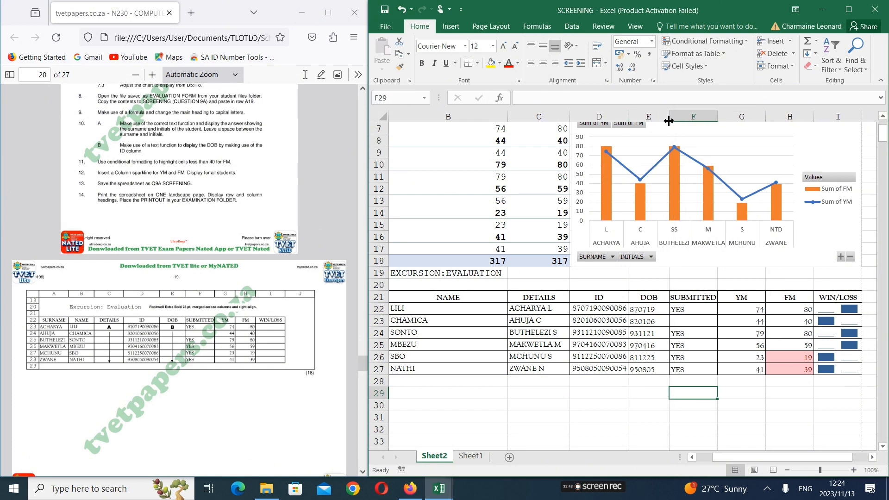
click(386, 27)
click(403, 148)
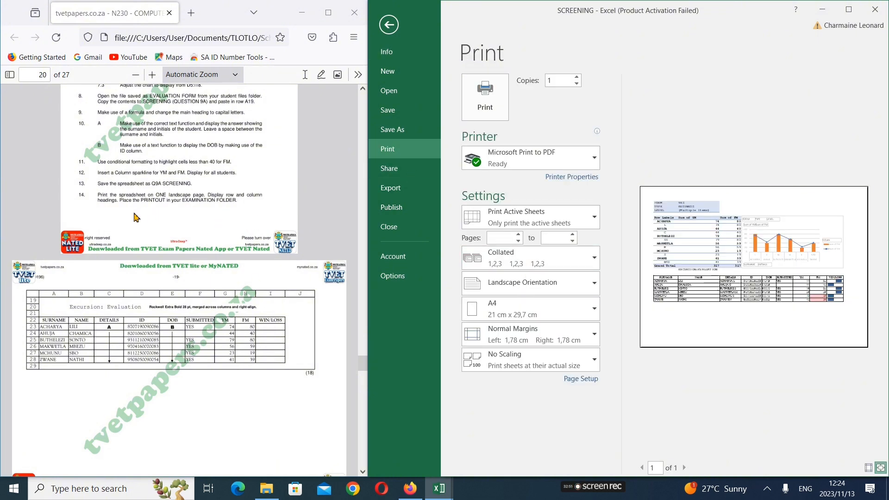
Turn on row and column headings for the printout in the Page Setup sheet options
click(590, 379)
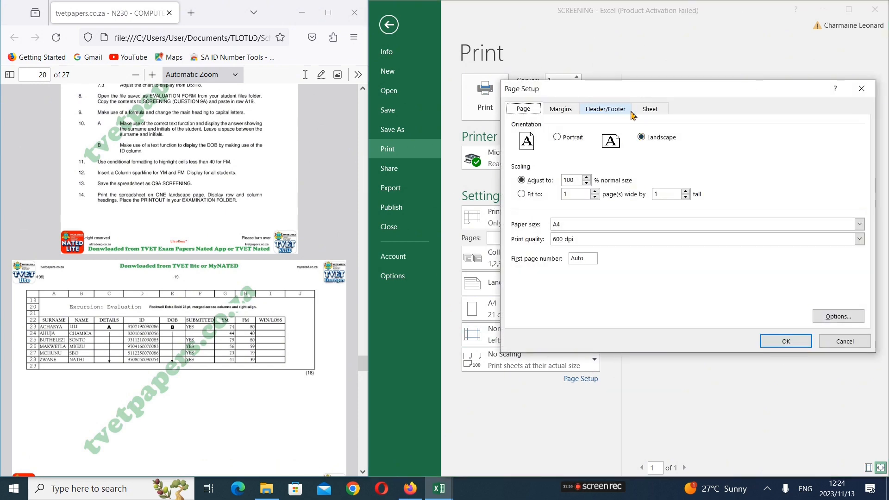
click(635, 110)
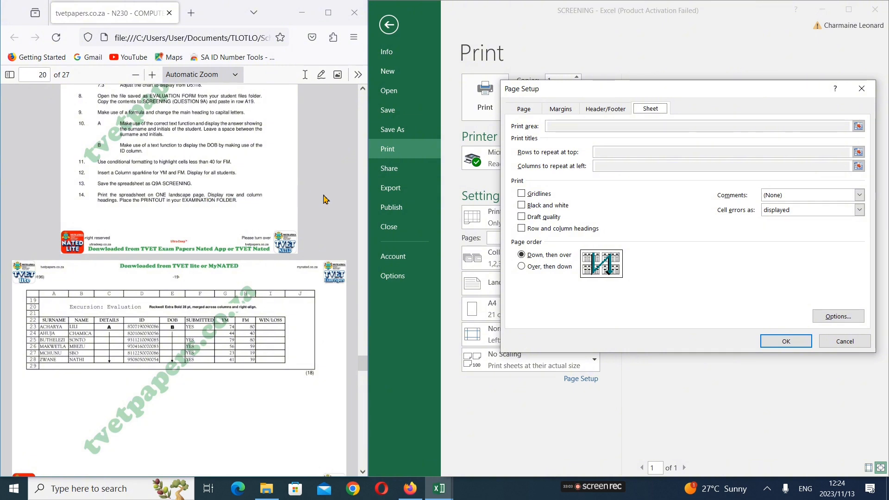
drag(658, 88, 211, 135)
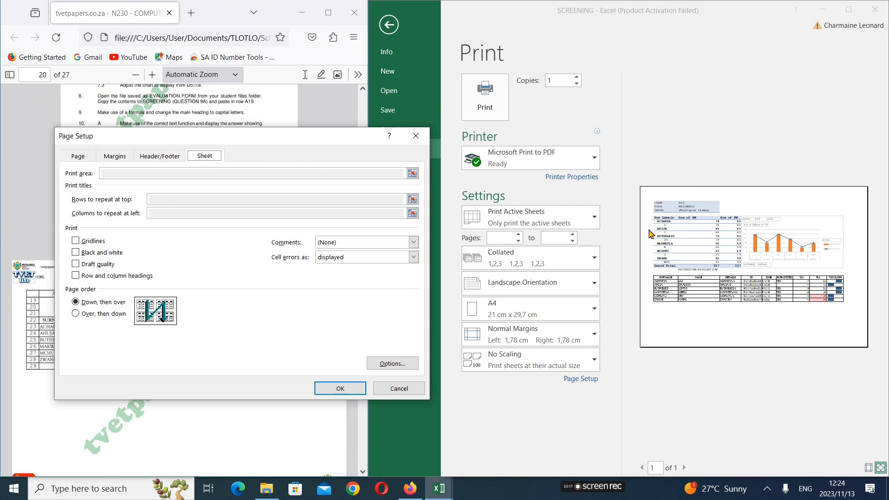
click(75, 276)
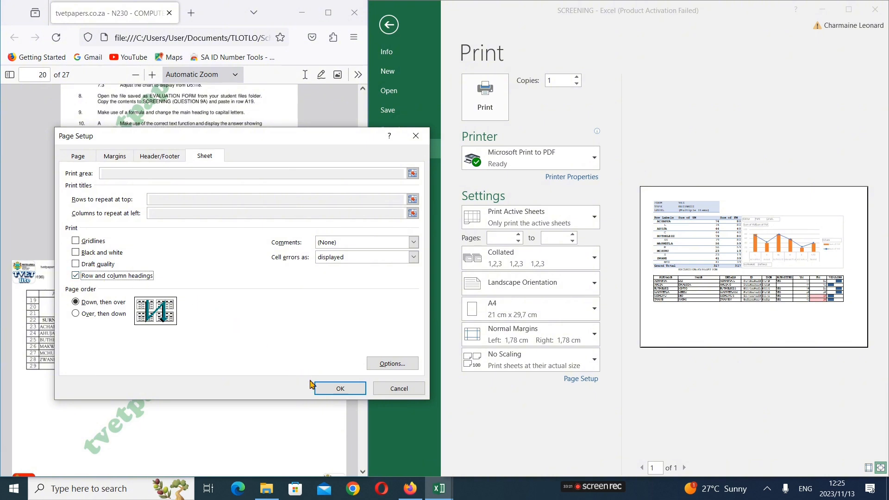
click(340, 389)
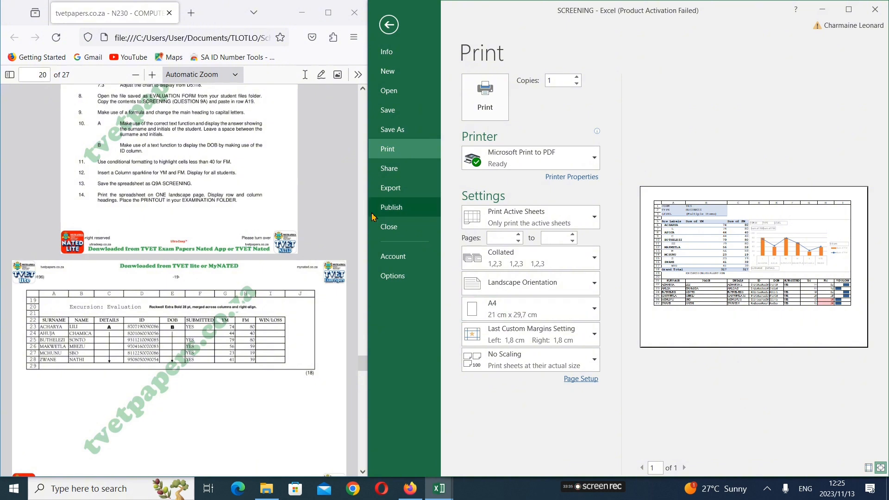
Enlarge the print preview to full screen and switch off row and column headings for the printout
drag(366, 208, 294, 227)
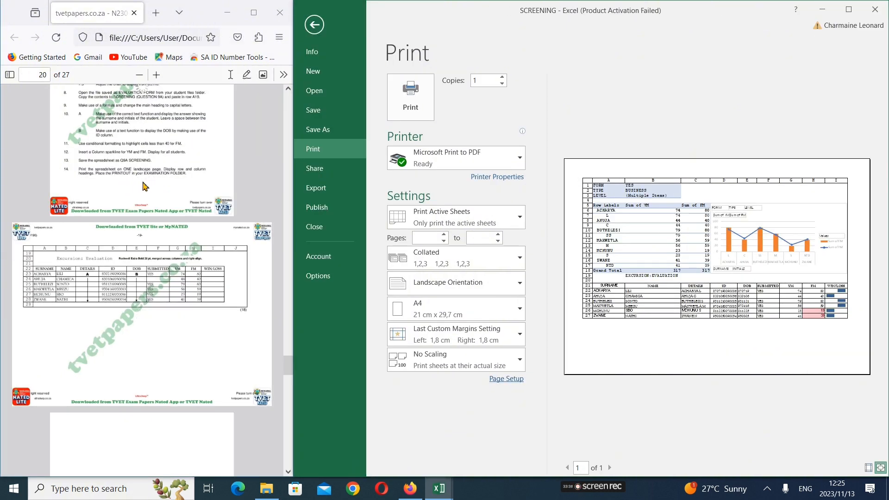
click(849, 10)
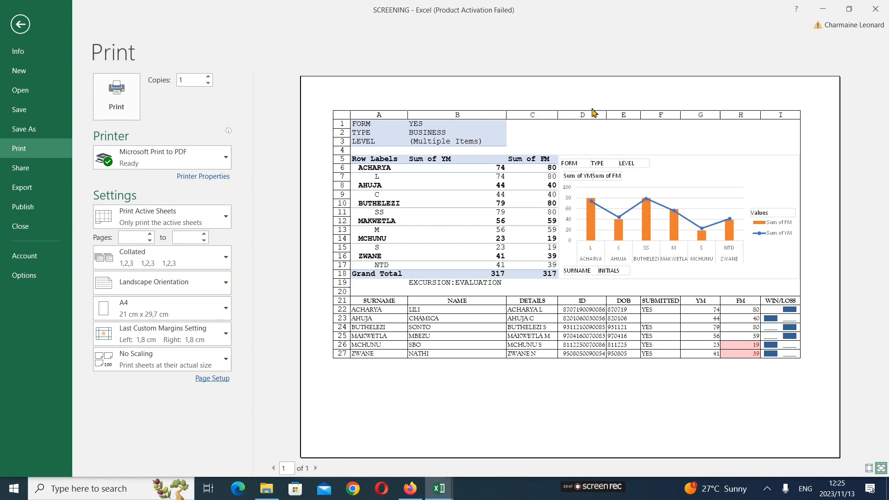
click(199, 378)
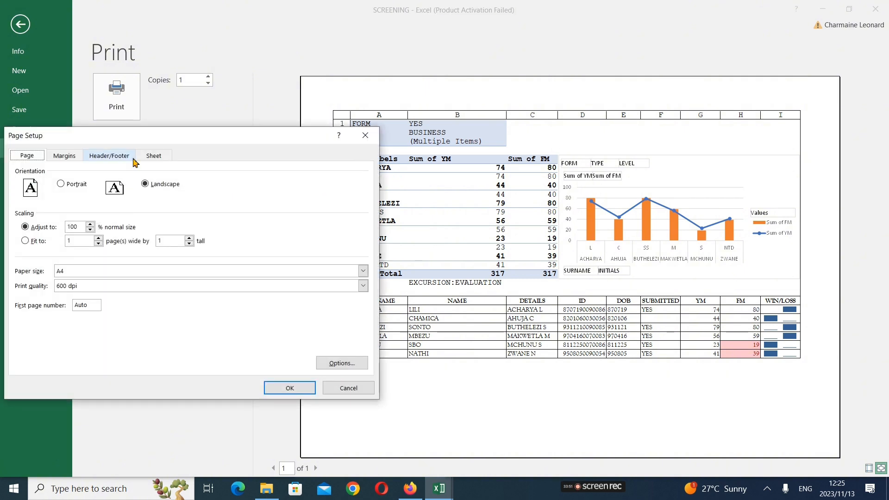
click(149, 157)
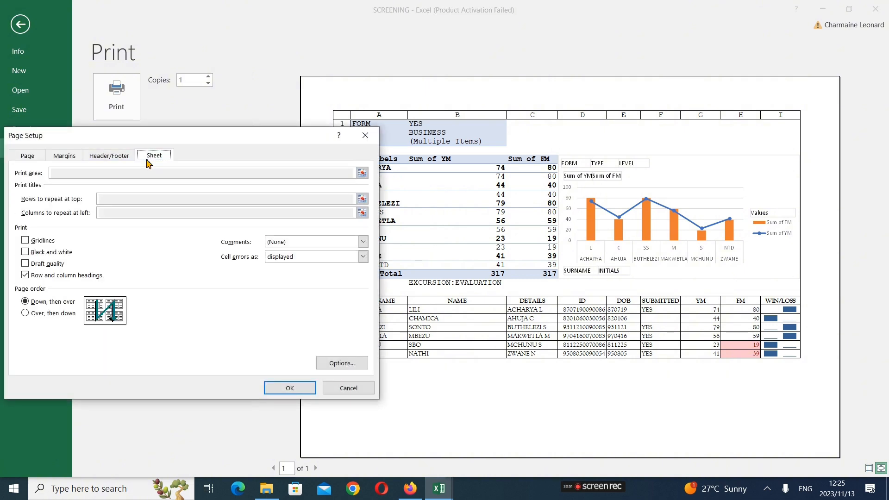
click(36, 276)
click(290, 388)
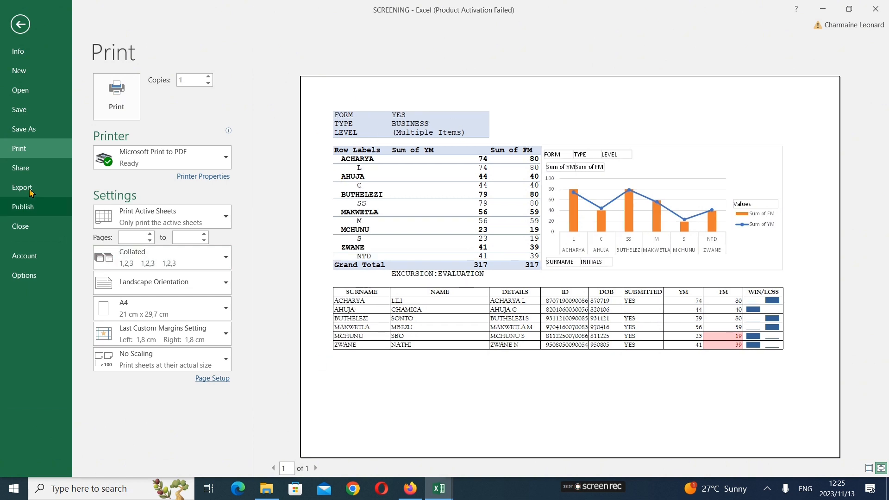
Turn row and column headings back on for the printout in the Page Setup sheet options
click(225, 379)
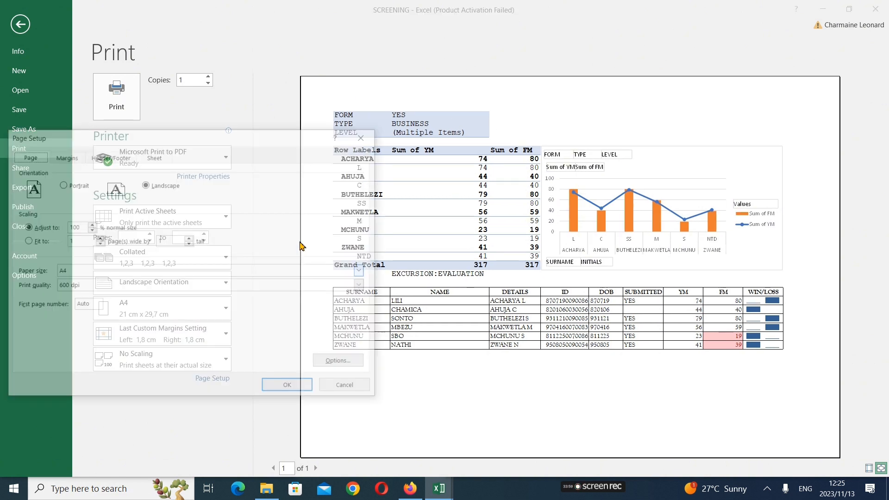
click(148, 156)
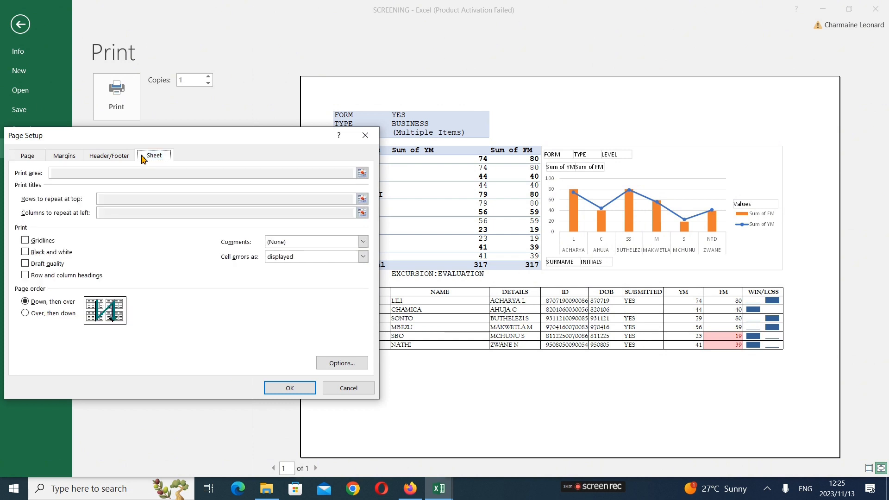
click(47, 276)
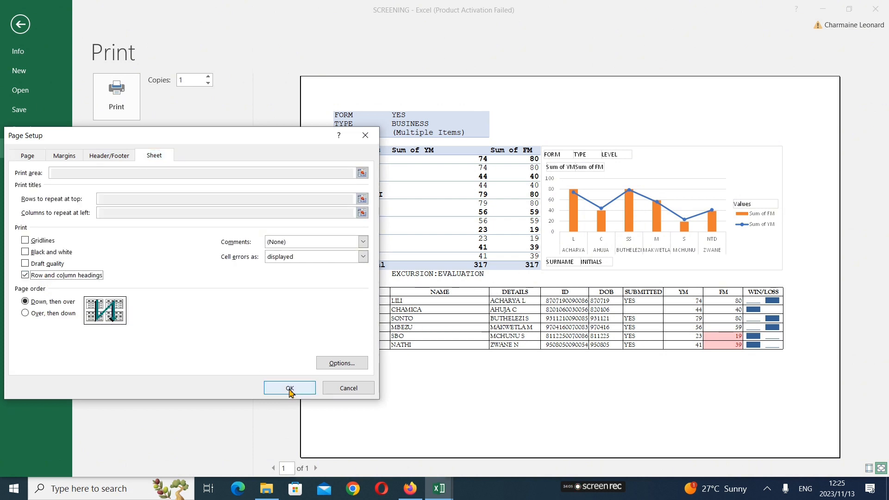
click(290, 389)
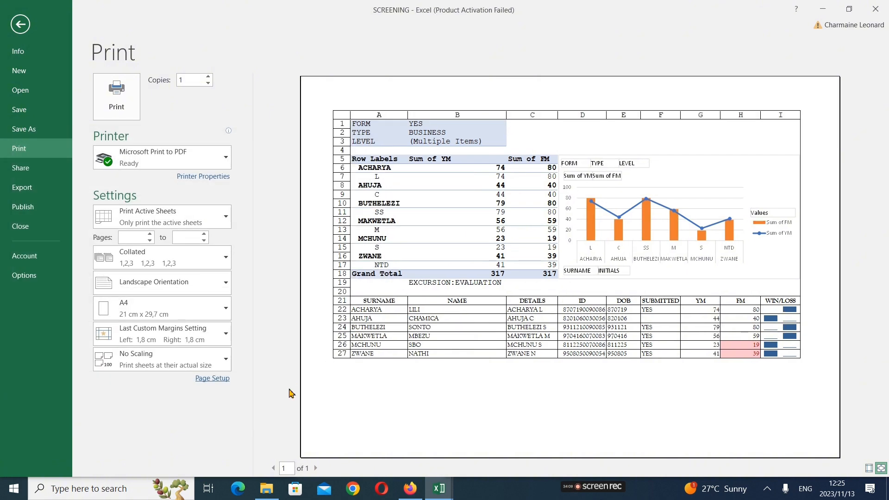
Restore the workbook window to a smaller size, maximize the exam paper and read the Question 9B instructions
click(846, 10)
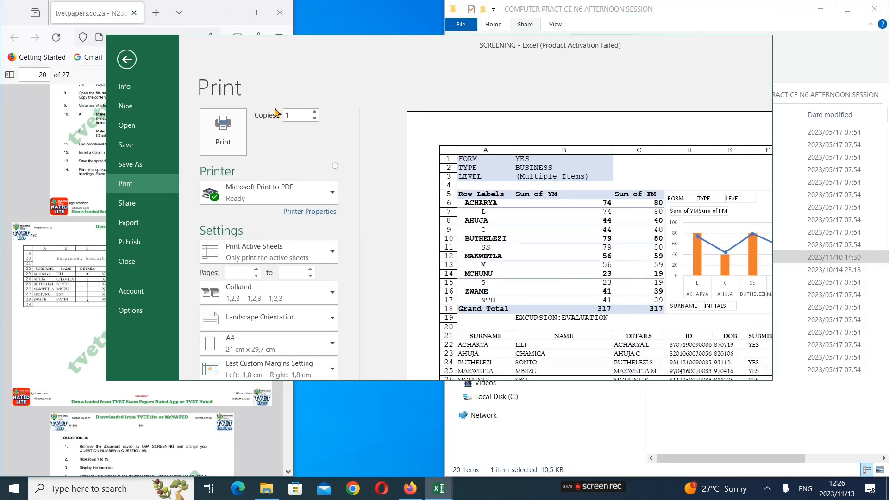
drag(256, 83, 445, 70)
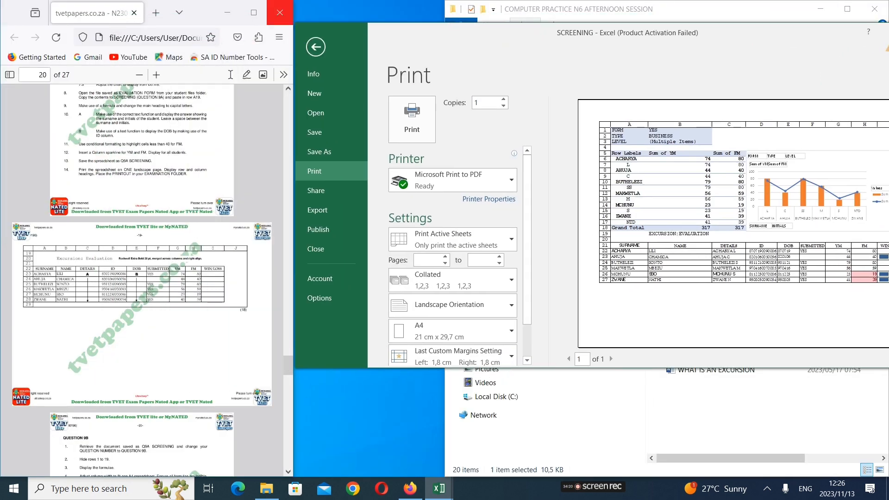
click(253, 12)
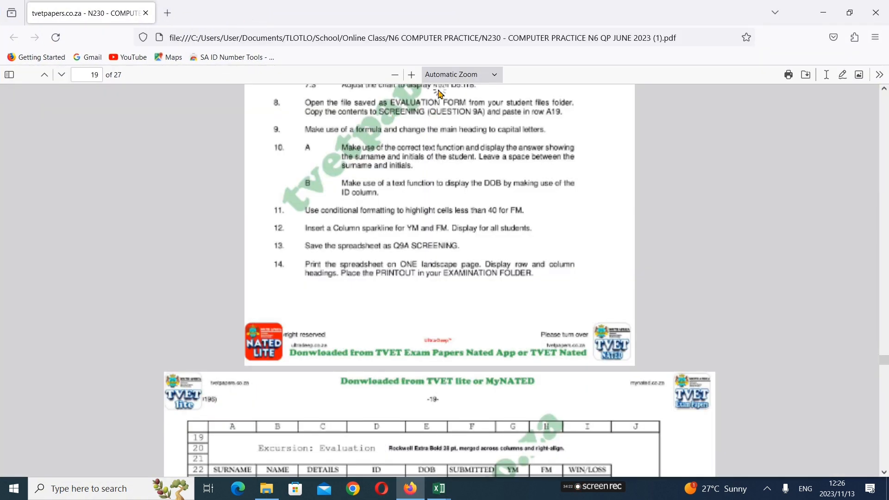
scroll(382, 220, down, 5)
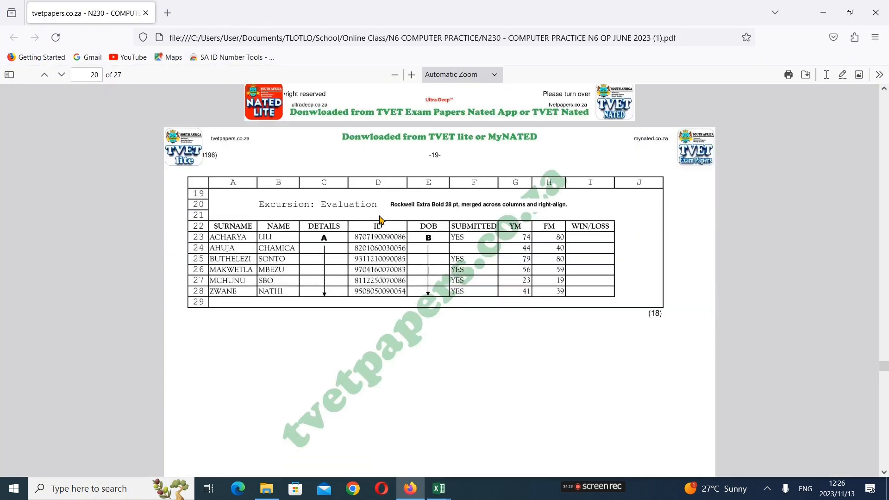
scroll(382, 219, down, 1)
scroll(382, 220, down, 1)
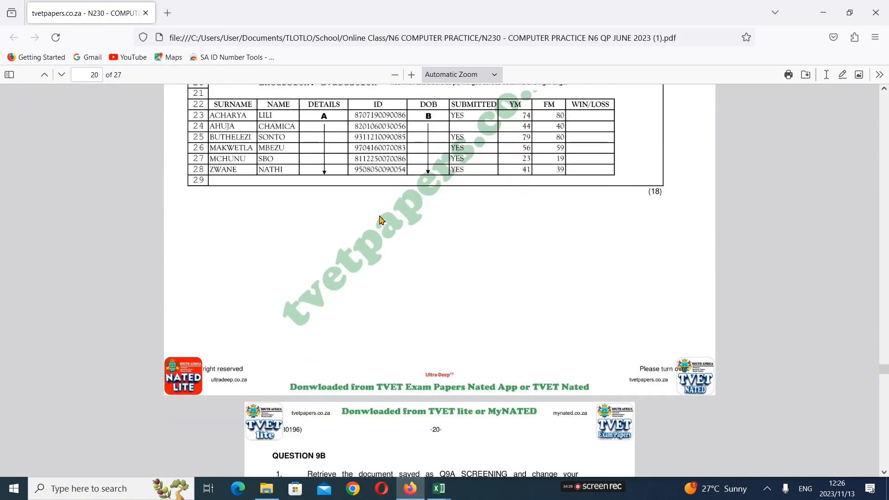
scroll(381, 220, up, 2)
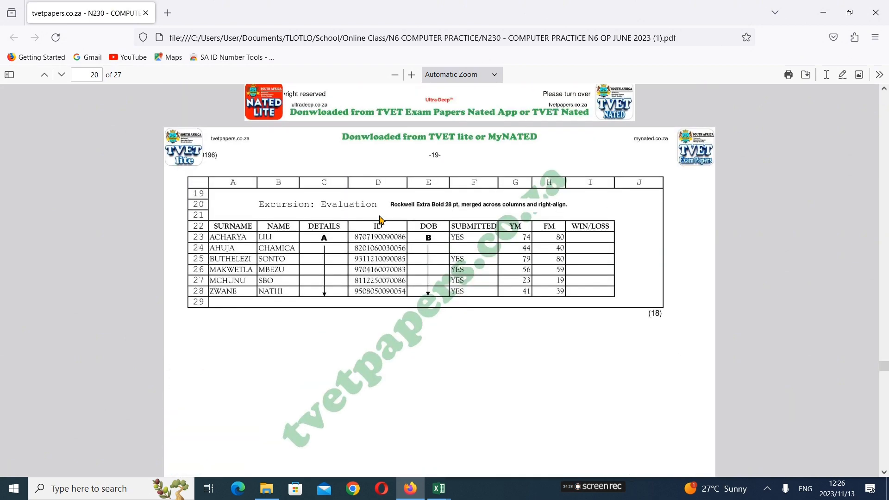
scroll(380, 220, down, 1)
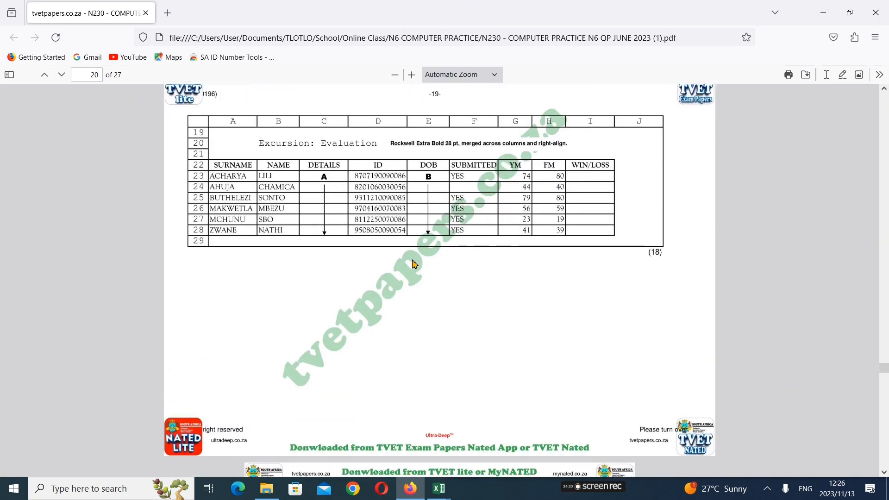
scroll(415, 264, down, 2)
scroll(415, 264, down, 2)
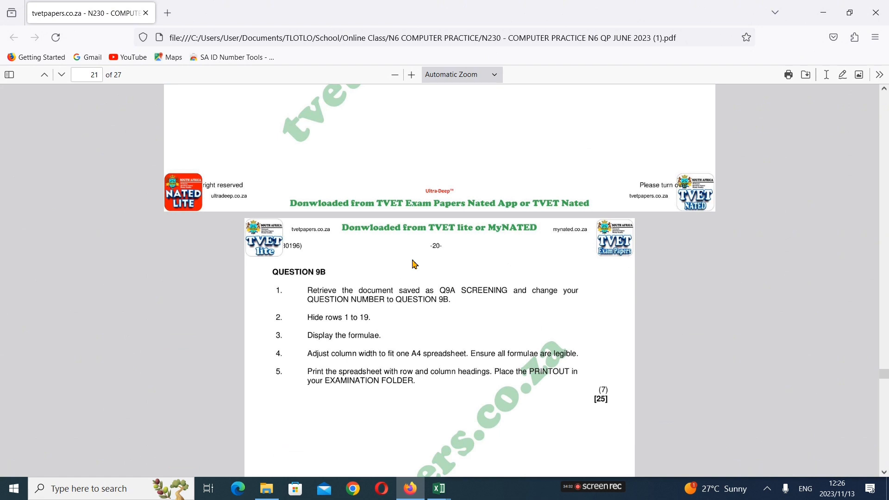
scroll(414, 264, down, 1)
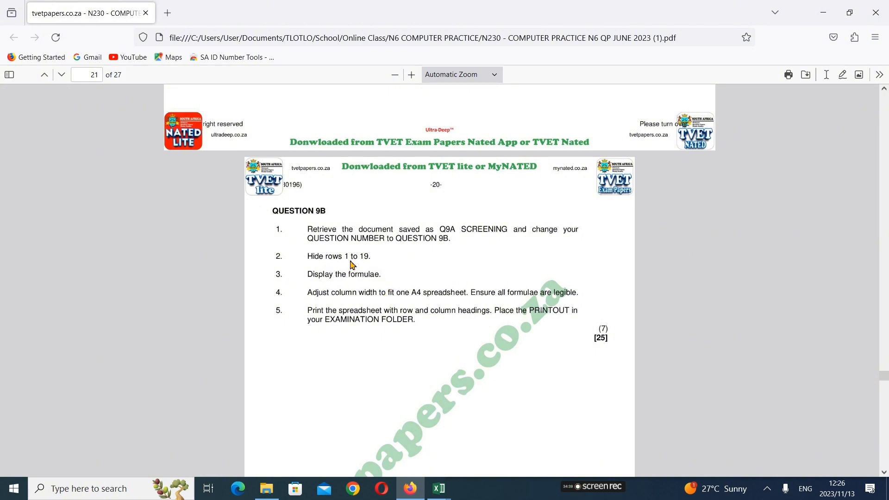
scroll(353, 265, down, 7)
scroll(353, 265, up, 2)
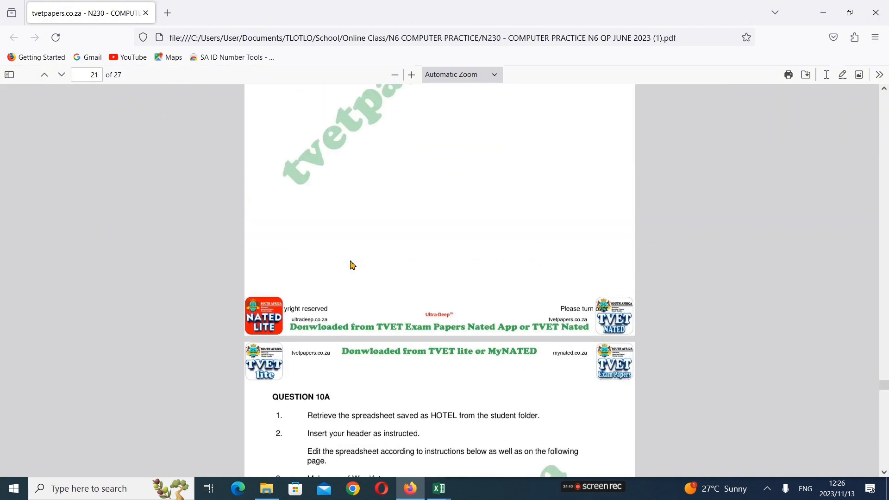
scroll(353, 265, up, 4)
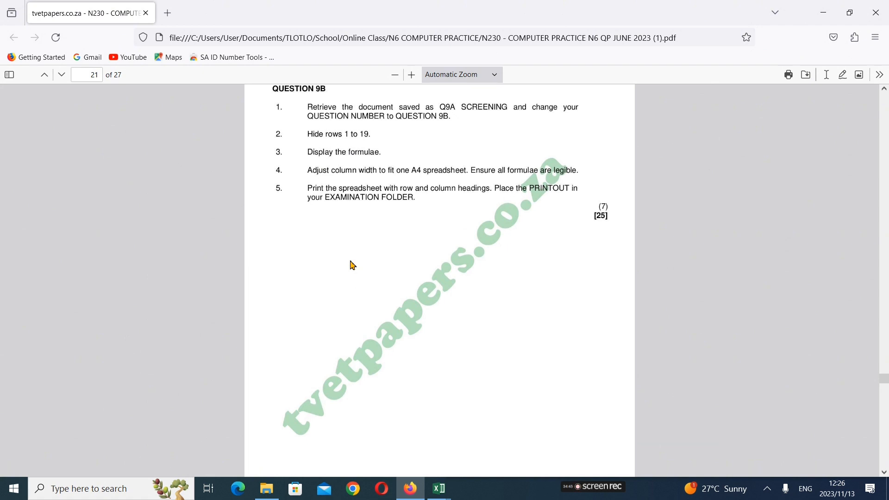
scroll(348, 246, up, 2)
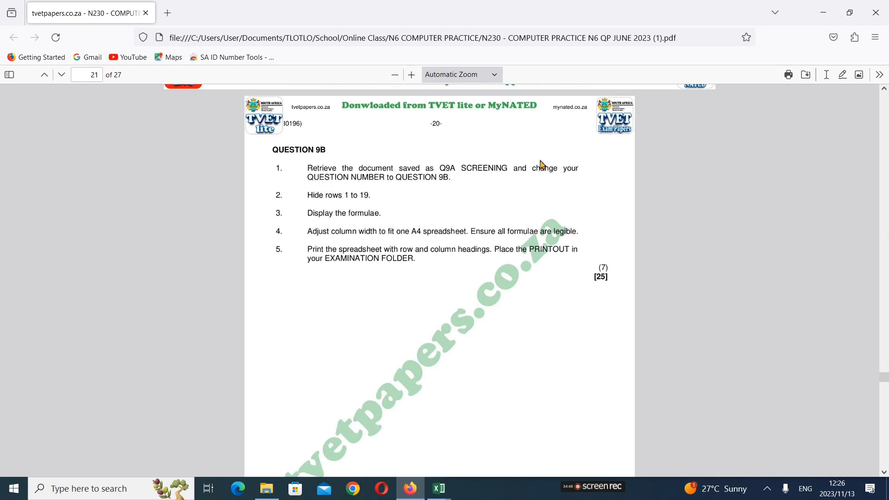
Switch to the EVALUATION FORM workbook in Excel and close it
click(439, 490)
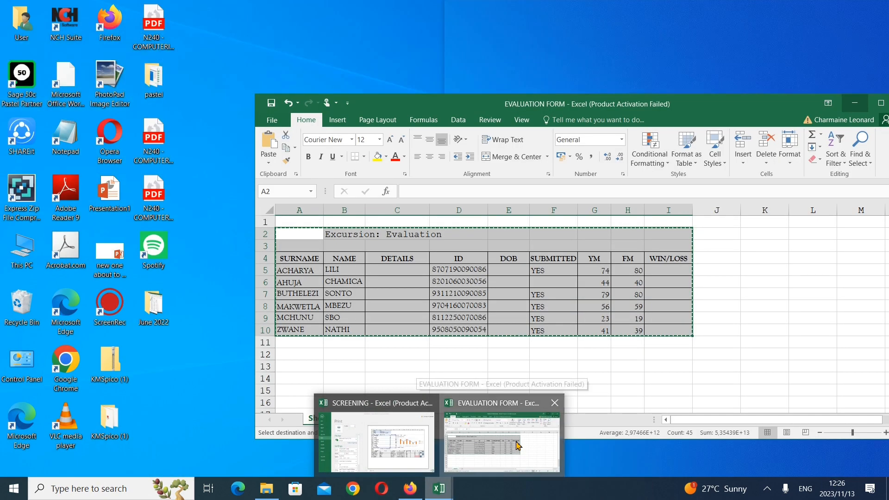
click(503, 428)
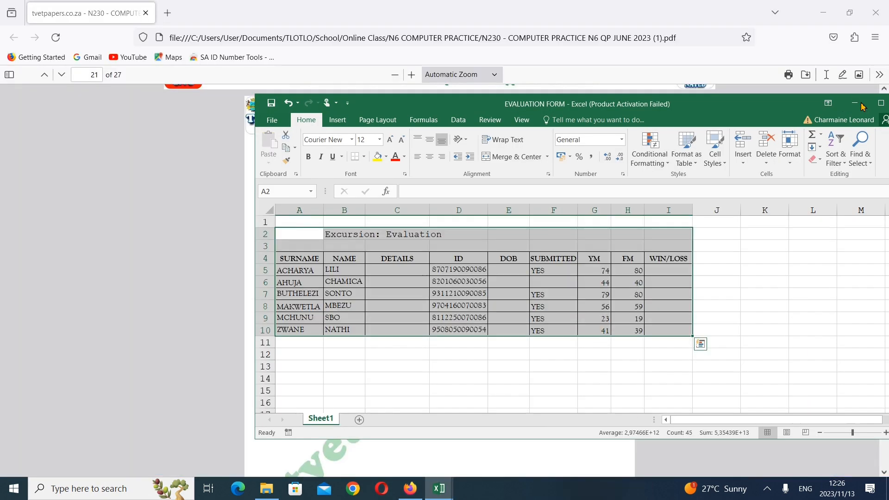
click(880, 104)
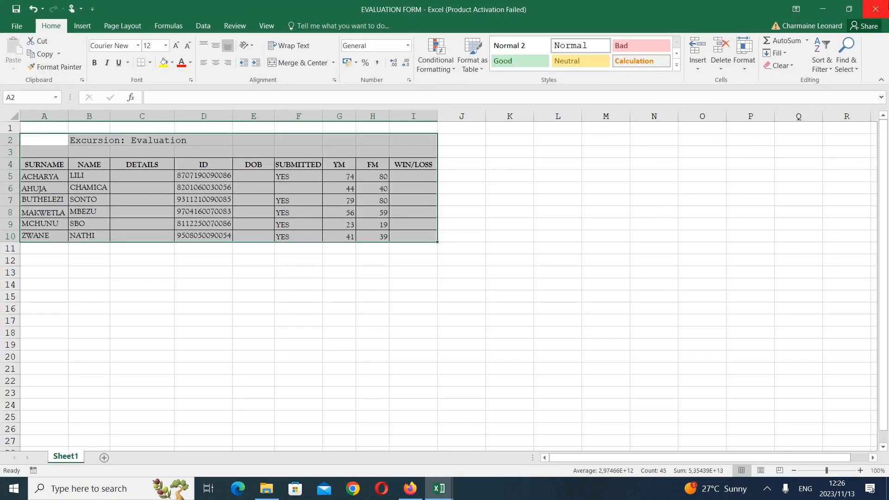
key(alt+Tab)
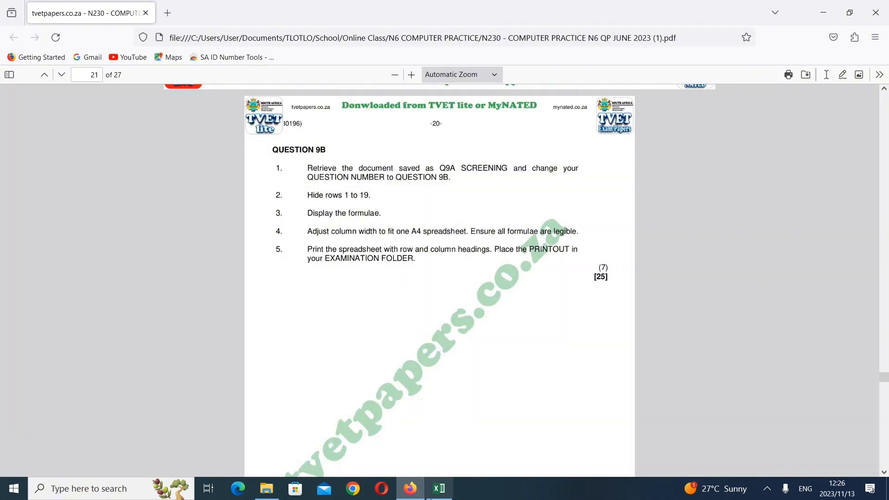
Bring the SCREENING workbook forward, maximize it and return from the print preview to the worksheet
mouse_move(439, 487)
click(431, 457)
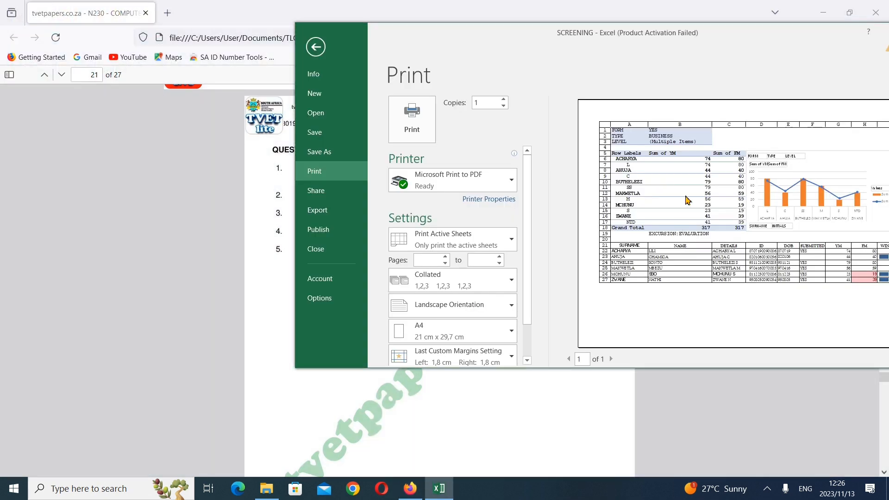
drag(695, 43, 599, 2)
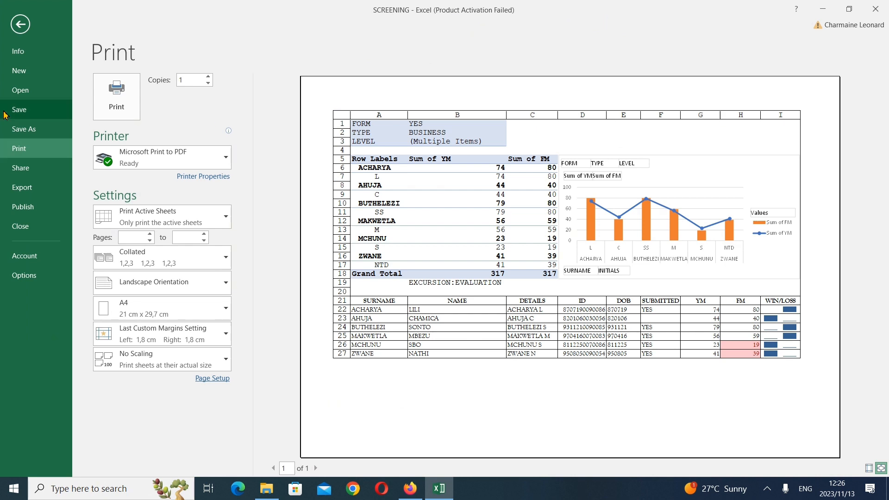
click(20, 26)
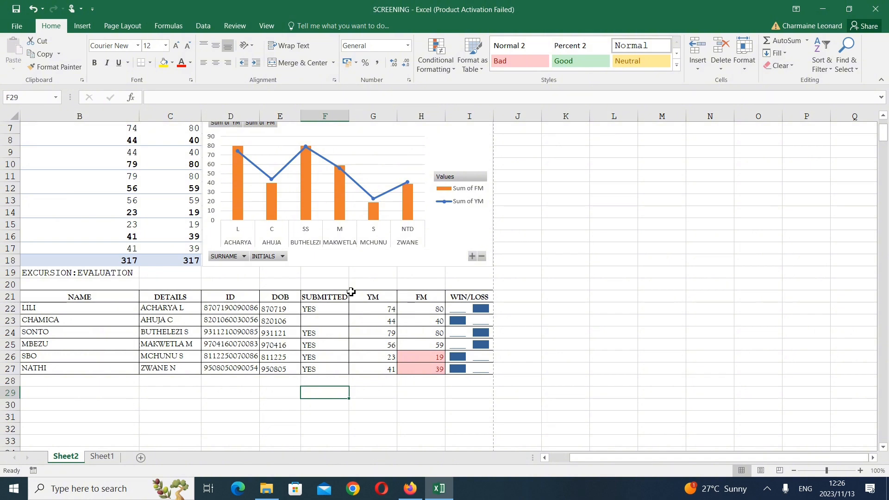
Arrange the SCREENING workbook and the exam paper side by side, giving the workbook the larger share of the screen
drag(585, 19, 888, 60)
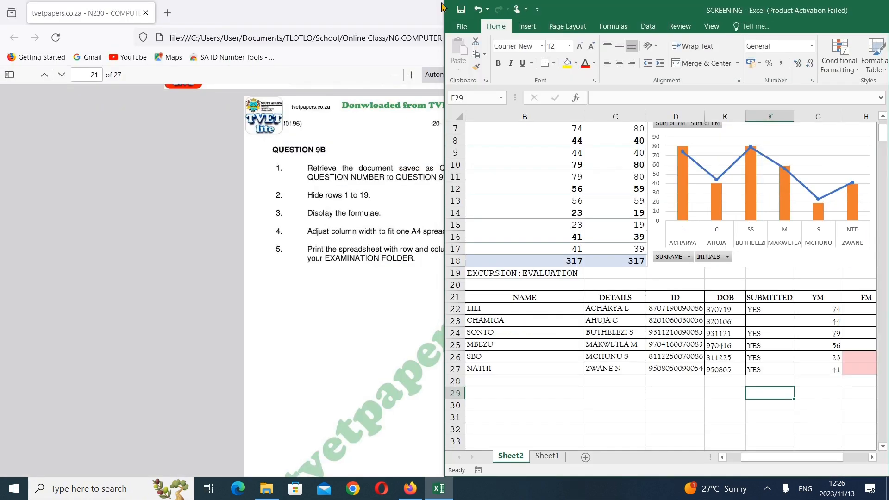
click(272, 147)
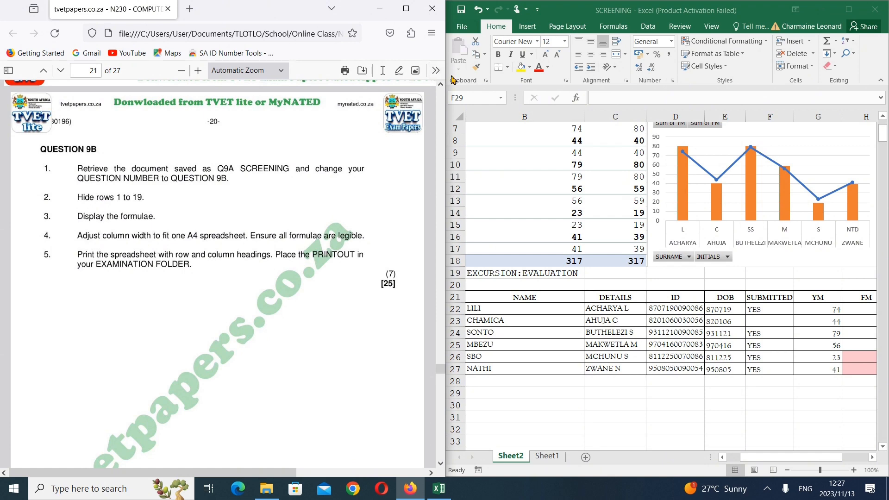
drag(446, 75, 375, 116)
drag(444, 124, 382, 124)
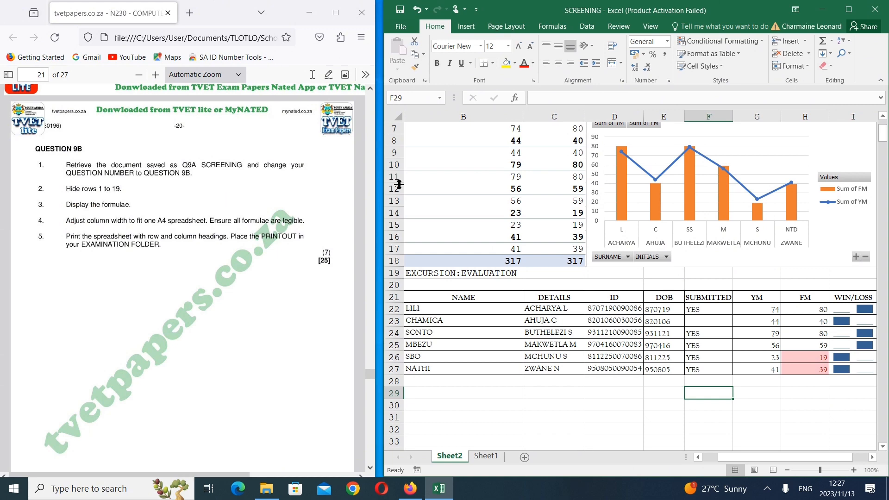
Hide rows 1 to 19 on Sheet2 of the SCREENING workbook
scroll(396, 183, up, 2)
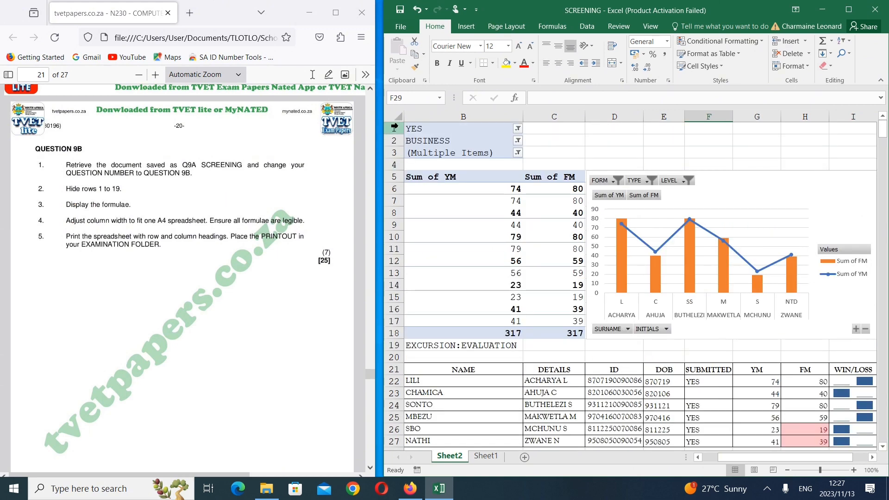
drag(395, 126, 389, 345)
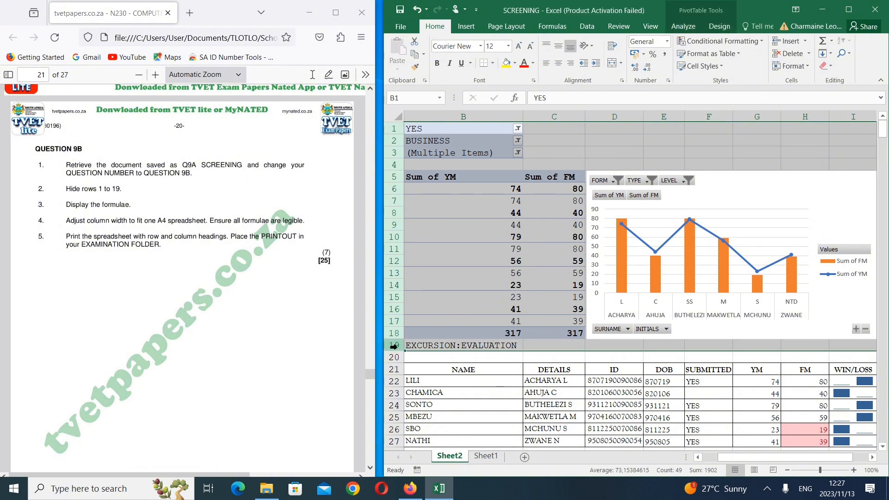
right_click(396, 201)
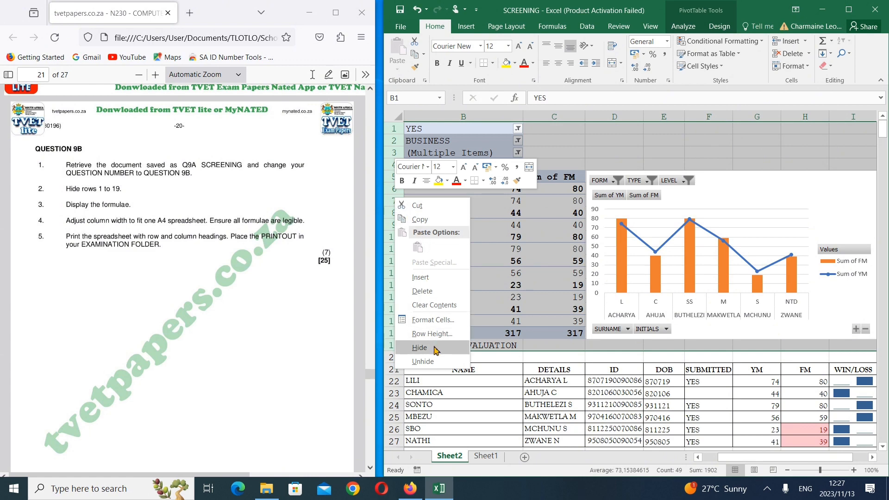
click(419, 348)
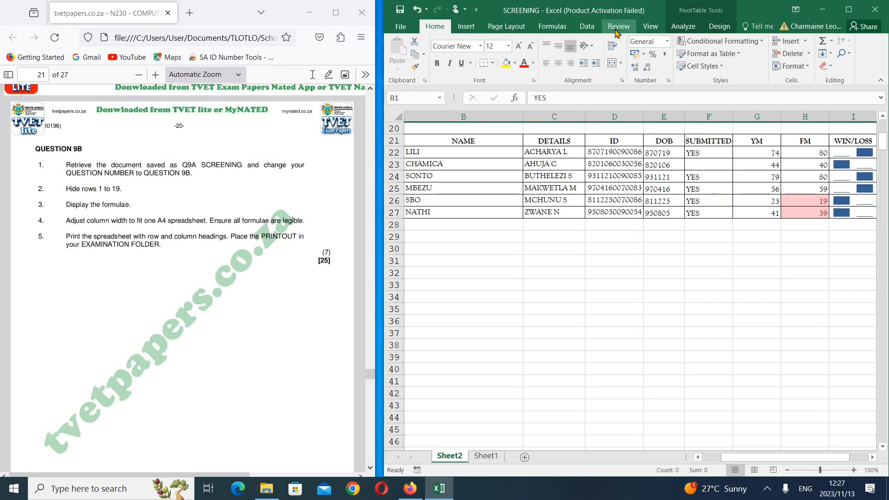
Enlarge the SCREENING workbook's share of the screen and display the formulae on Sheet2 instead of their results
click(538, 28)
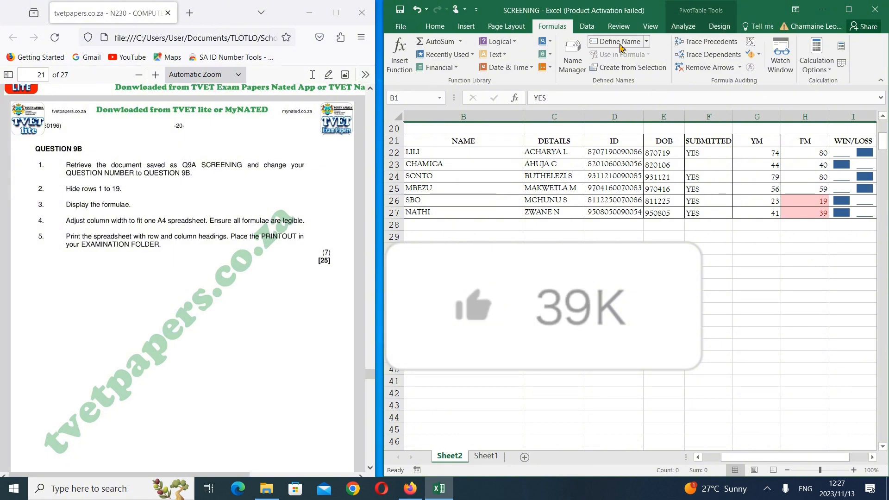
drag(384, 117, 248, 116)
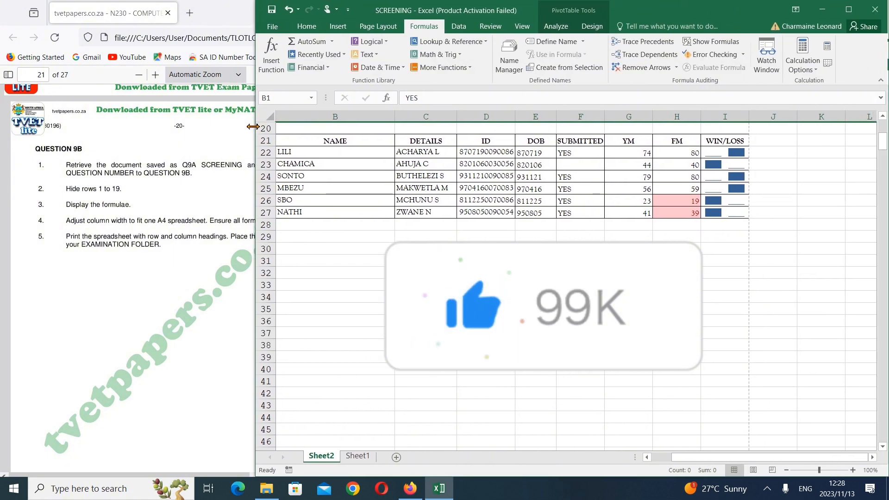
click(699, 42)
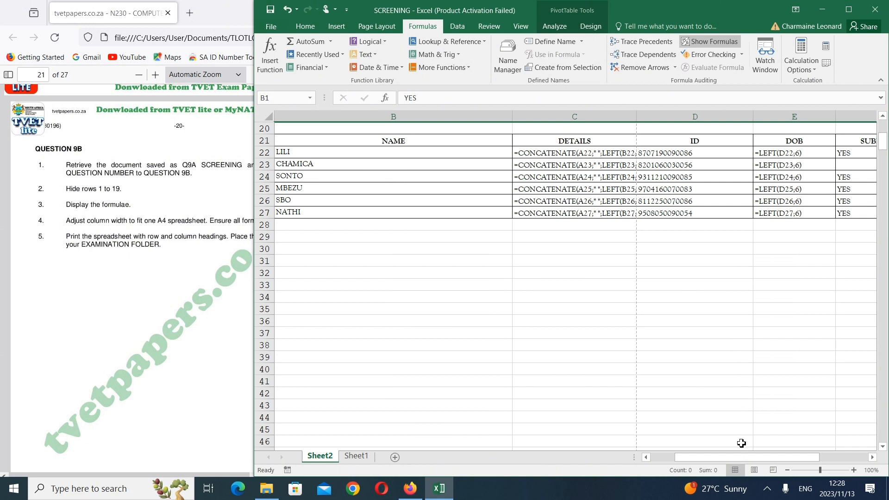
drag(760, 458, 784, 460)
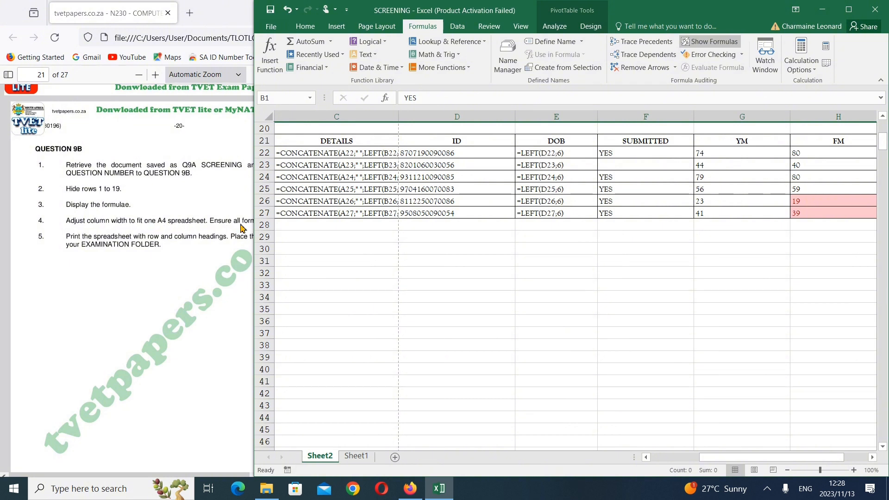
Uncover the exam paper's Question 9B instructions, maximize the SCREENING workbook and set Sheet2's page orientation to landscape
drag(255, 225, 350, 270)
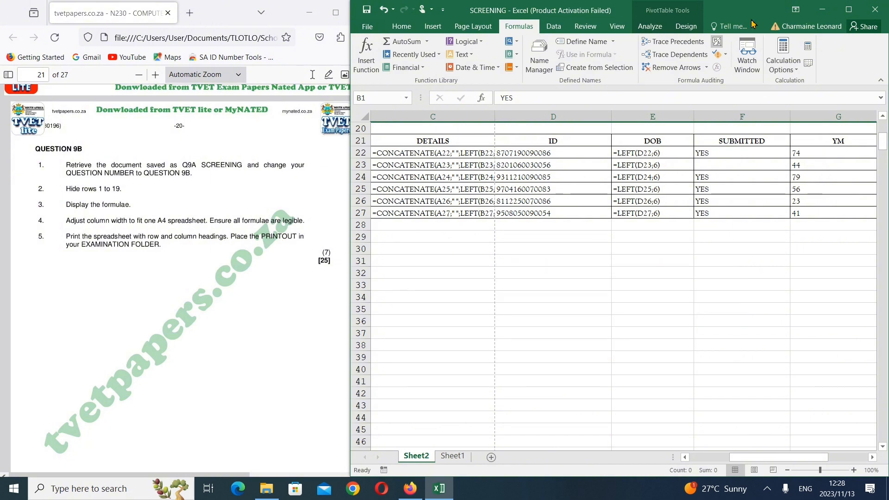
click(857, 9)
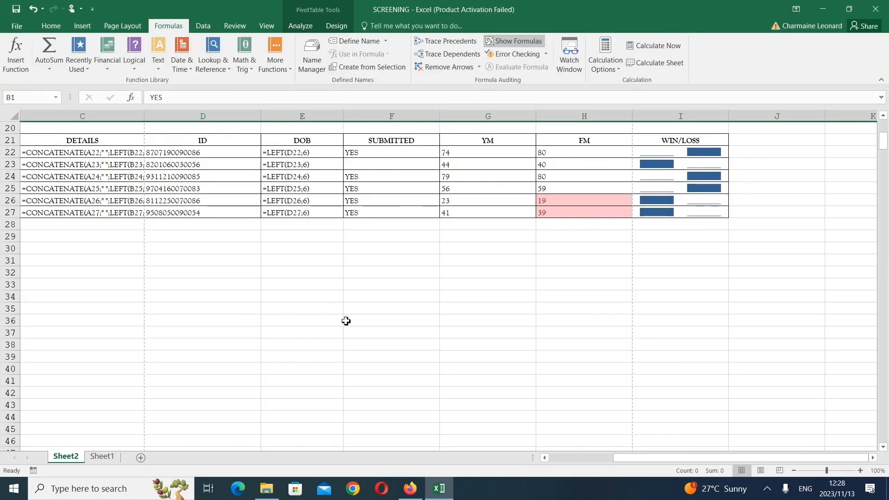
drag(663, 461, 591, 463)
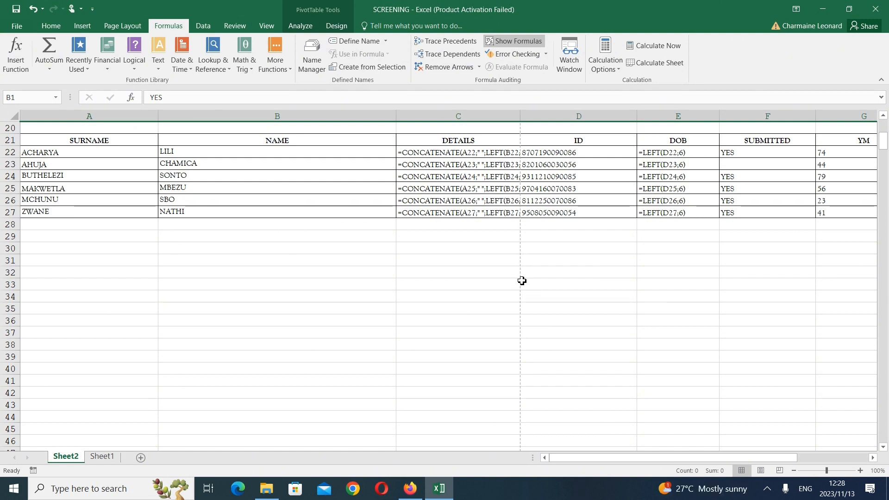
click(142, 27)
click(130, 68)
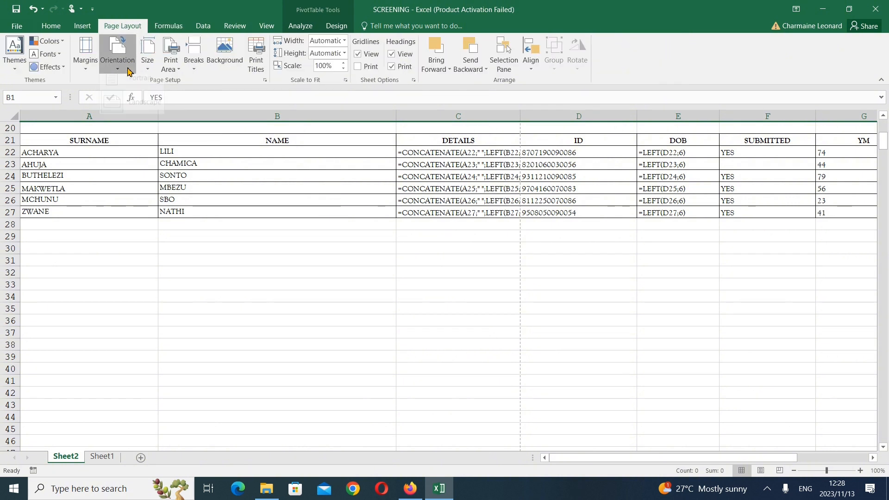
click(154, 114)
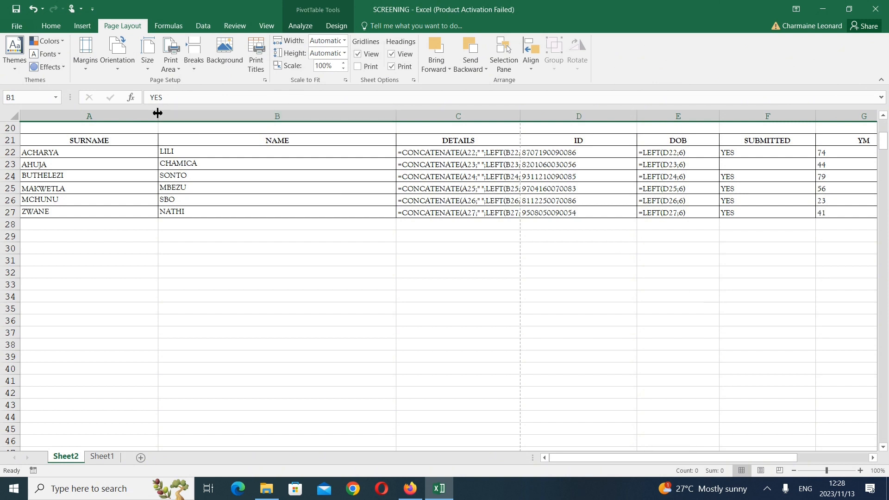
Narrow the SURNAME, NAME, ID and DOB columns to just fit their contents
drag(158, 115, 68, 114)
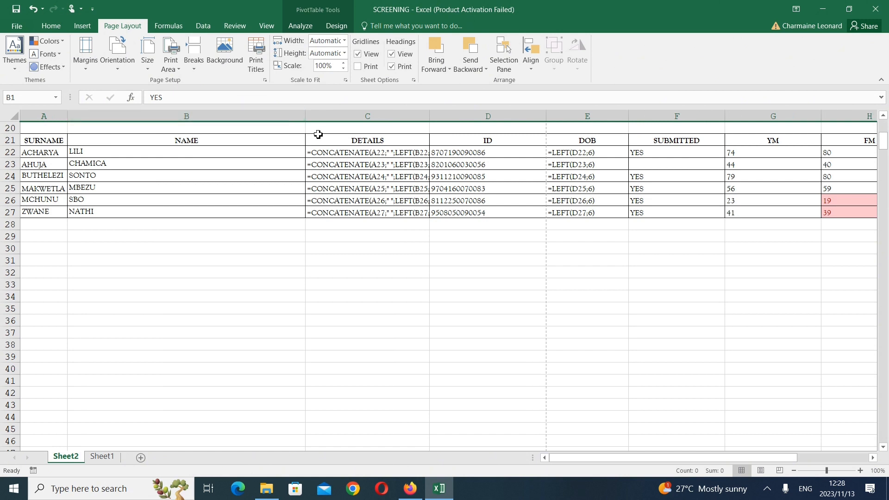
drag(306, 115, 111, 122)
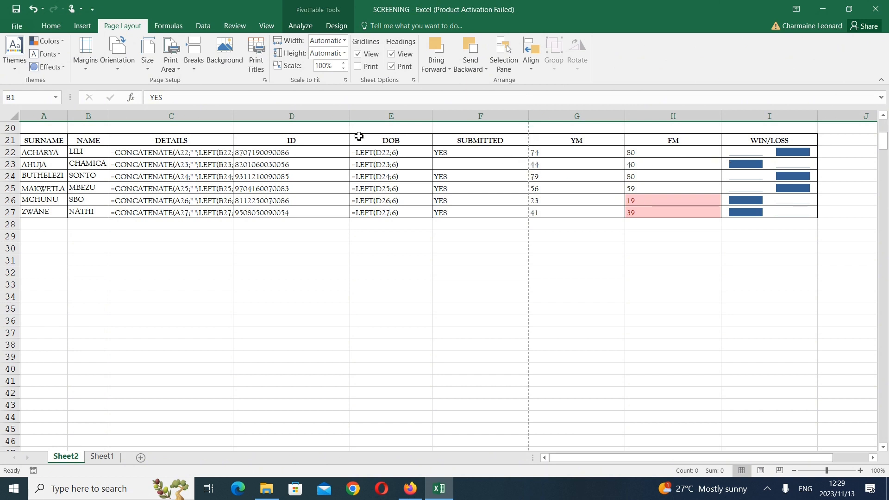
drag(352, 119, 294, 106)
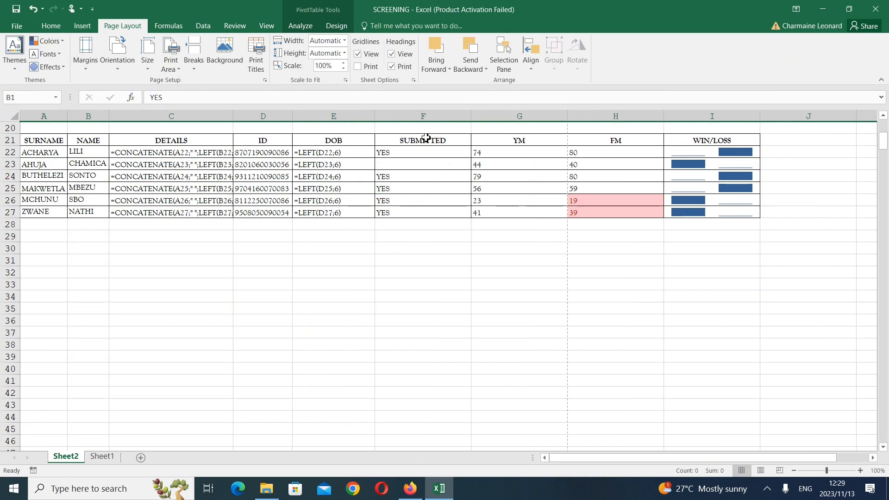
drag(377, 111, 347, 119)
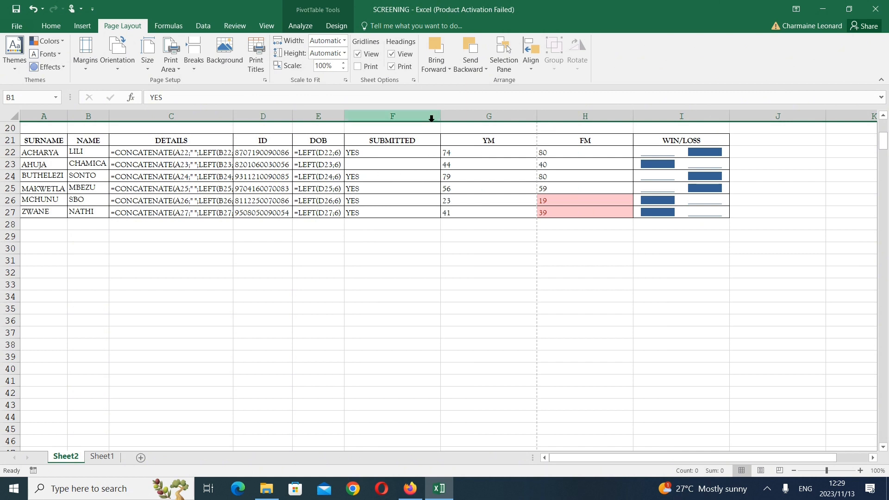
Narrow the SUBMITTED, YM and FM columns to fit their contents and widen DETAILS to show the full CONCATENATE formulae
drag(441, 121, 370, 106)
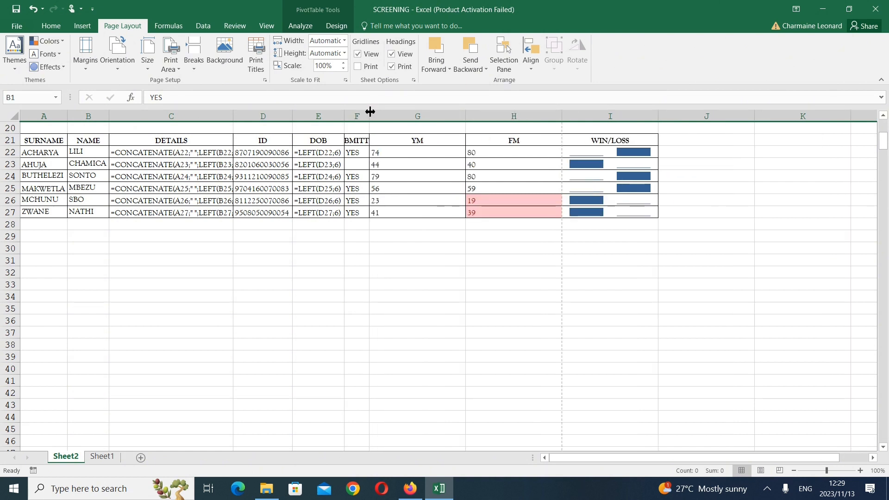
drag(370, 111, 396, 116)
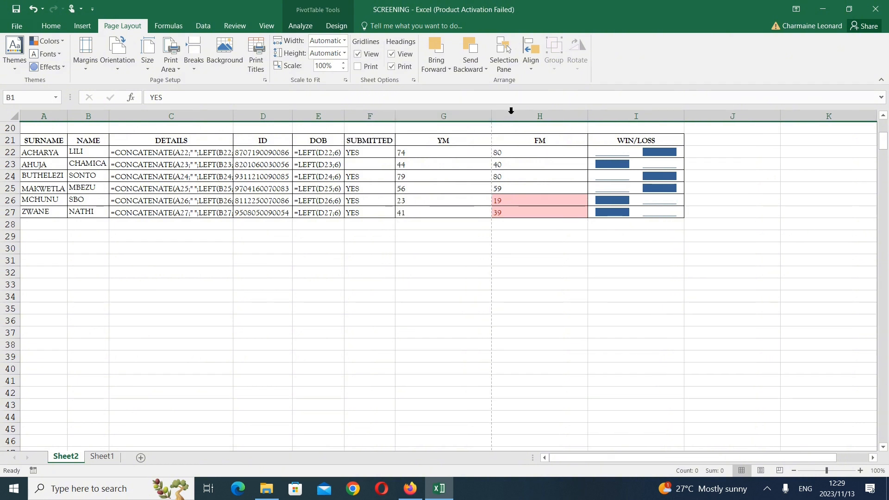
drag(487, 119, 418, 109)
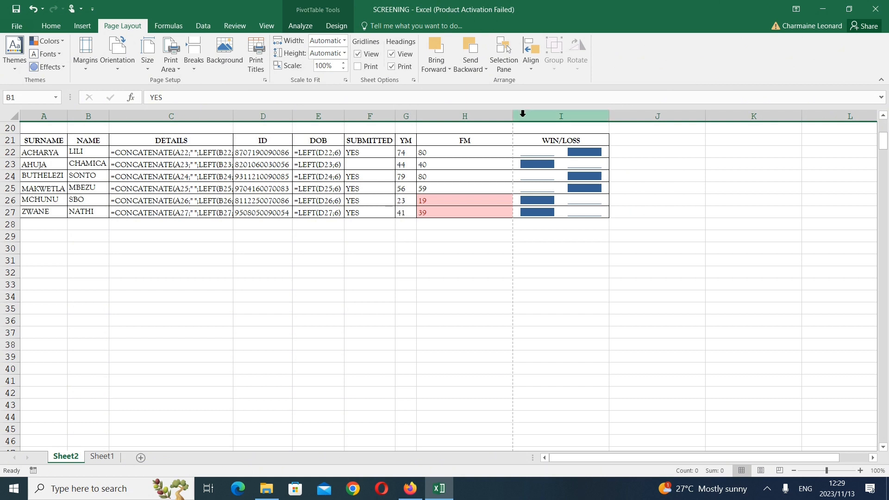
drag(513, 117, 435, 131)
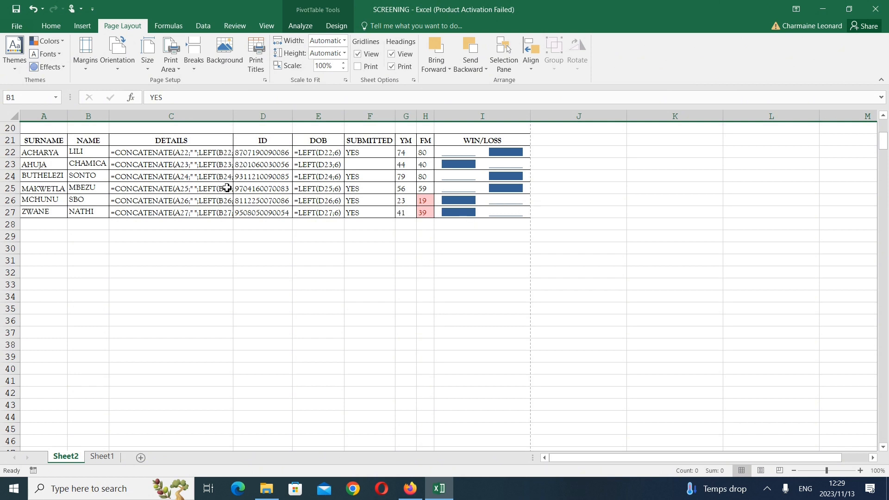
drag(233, 117, 250, 118)
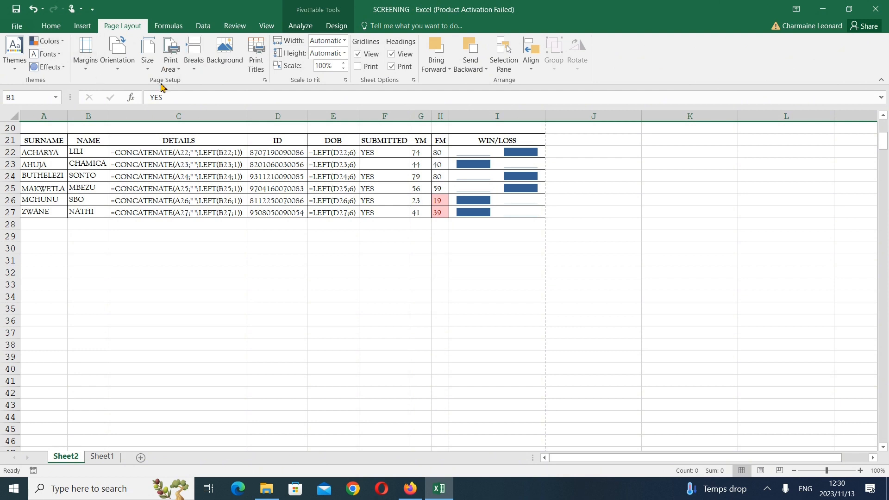
Check the page orientation and the row and column headings option in Page Setup, and open the print preview
click(265, 80)
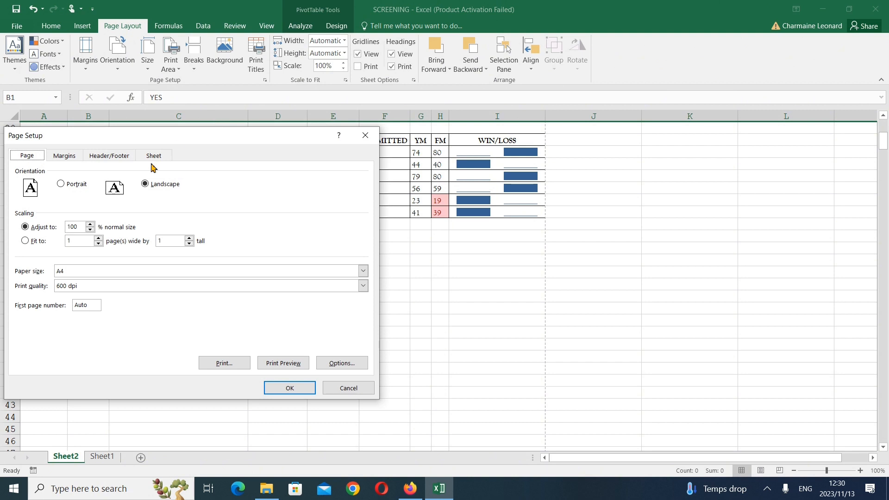
click(153, 157)
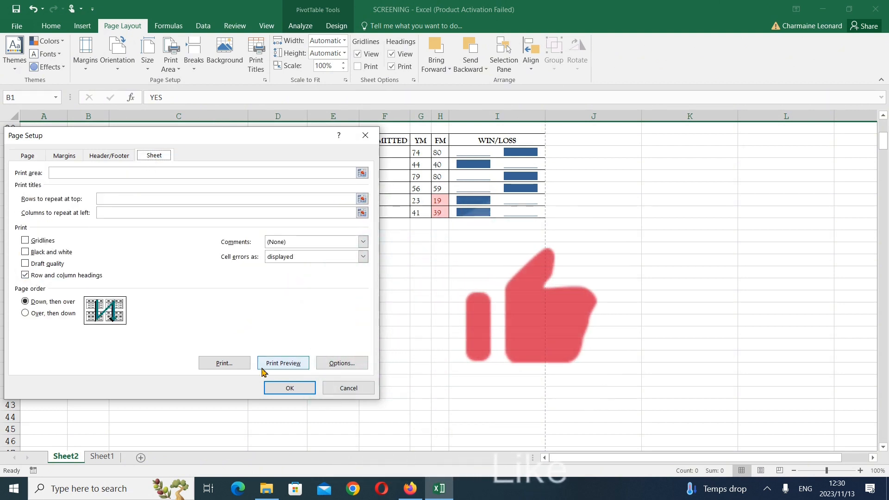
click(278, 363)
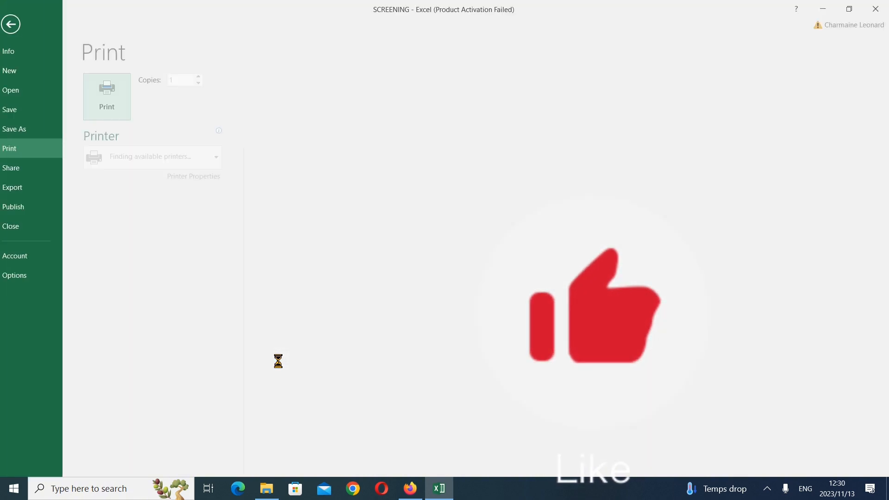